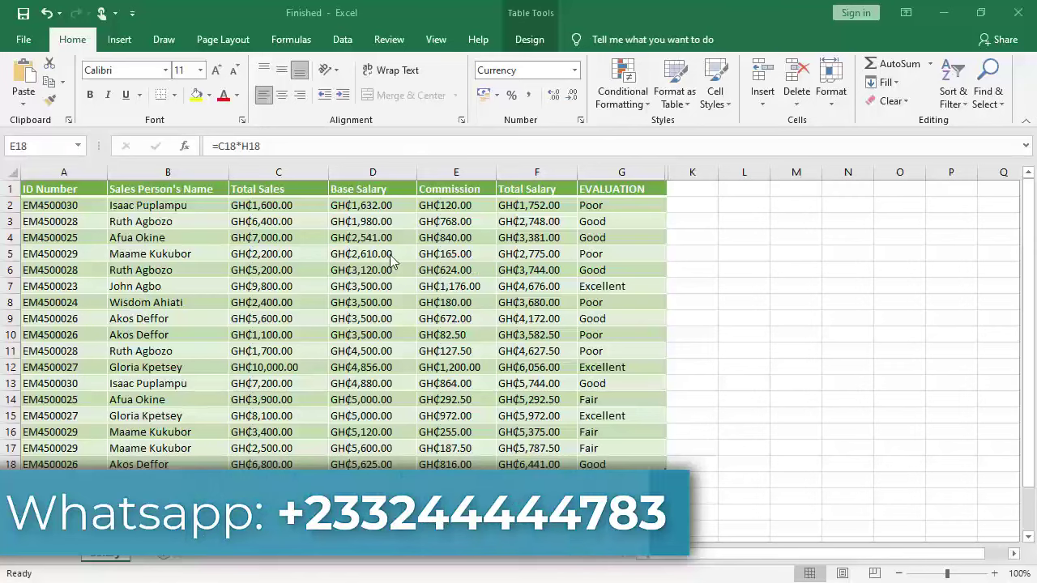
# Examine the salary table and the summary rows beneath it in the Finished workbook
pyautogui.scroll(-5, 374, 260)
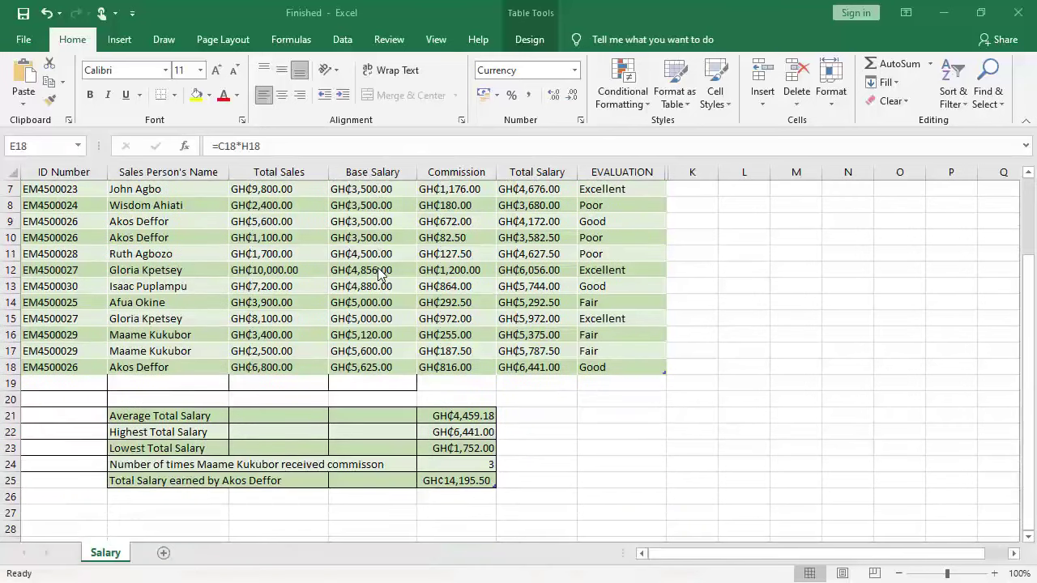
pyautogui.scroll(5, 380, 275)
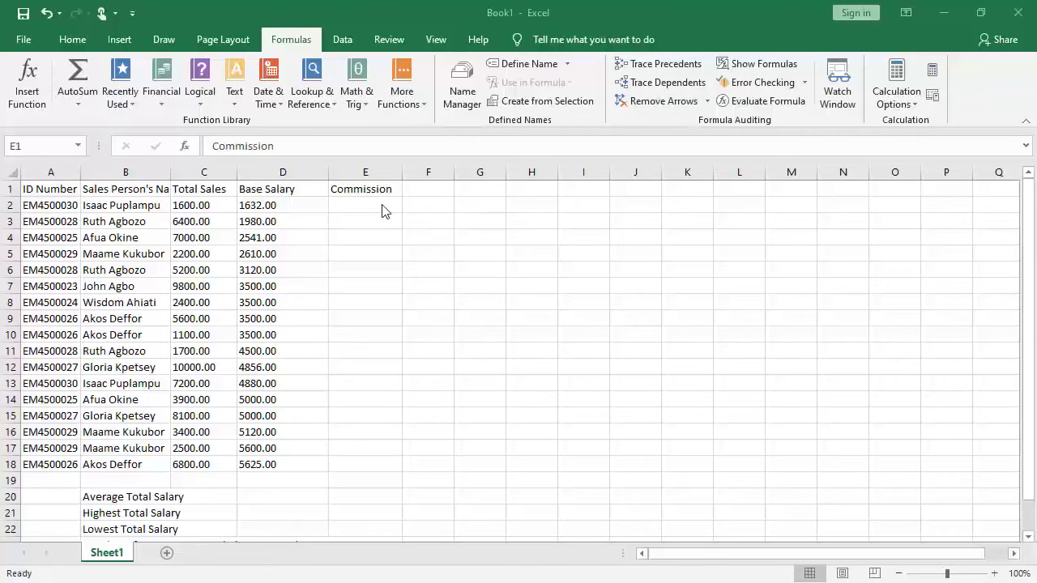
# With cell E2 selected in Book1, read the commission rule in Question.pdf in Adobe Acrobat Reader and return to the workbook
pyautogui.click(378, 207)
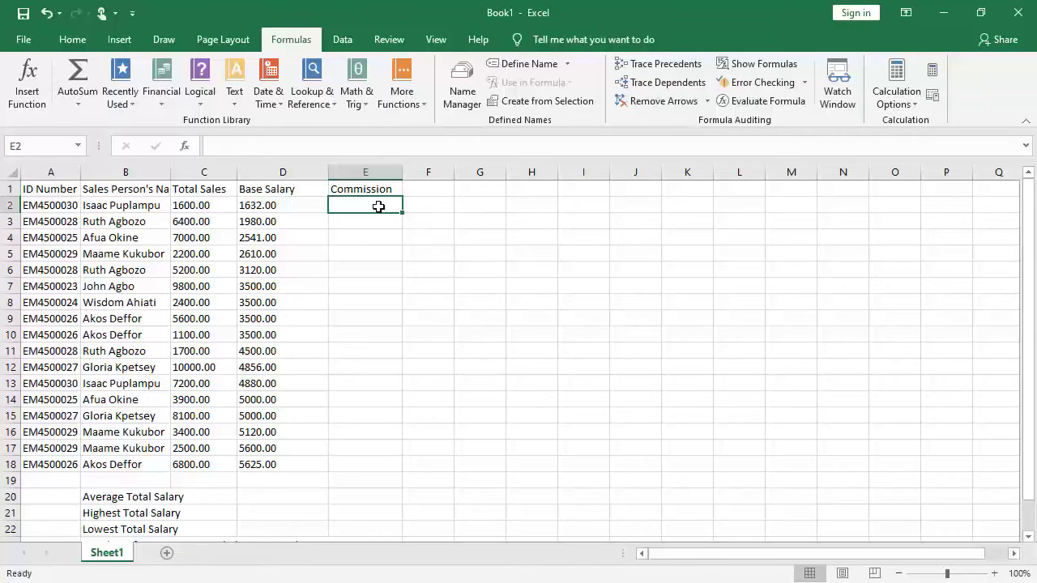
pyautogui.press('alt')
pyautogui.hotkey('alt', 'Tab')
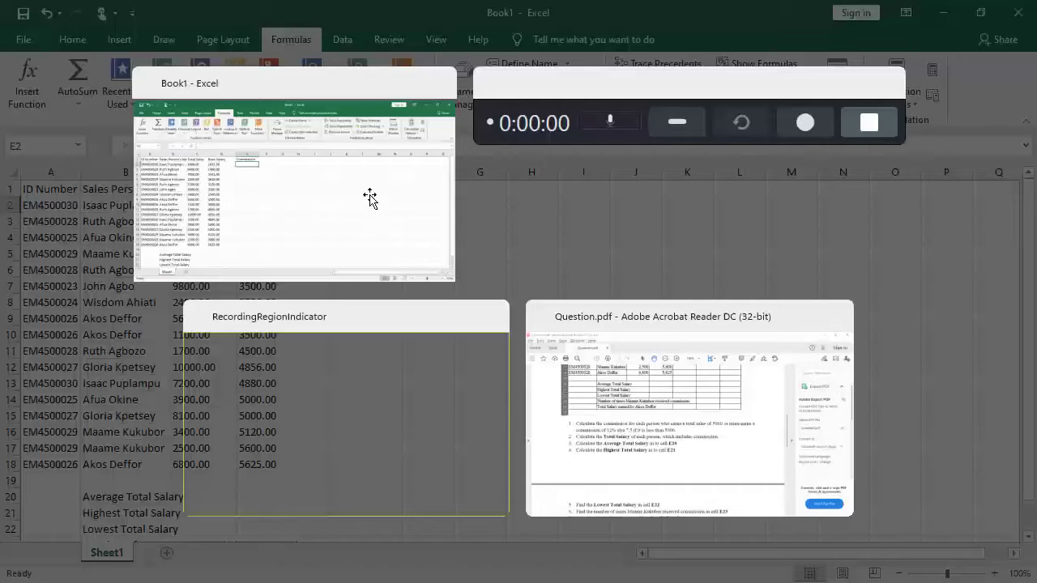
pyautogui.click(615, 403)
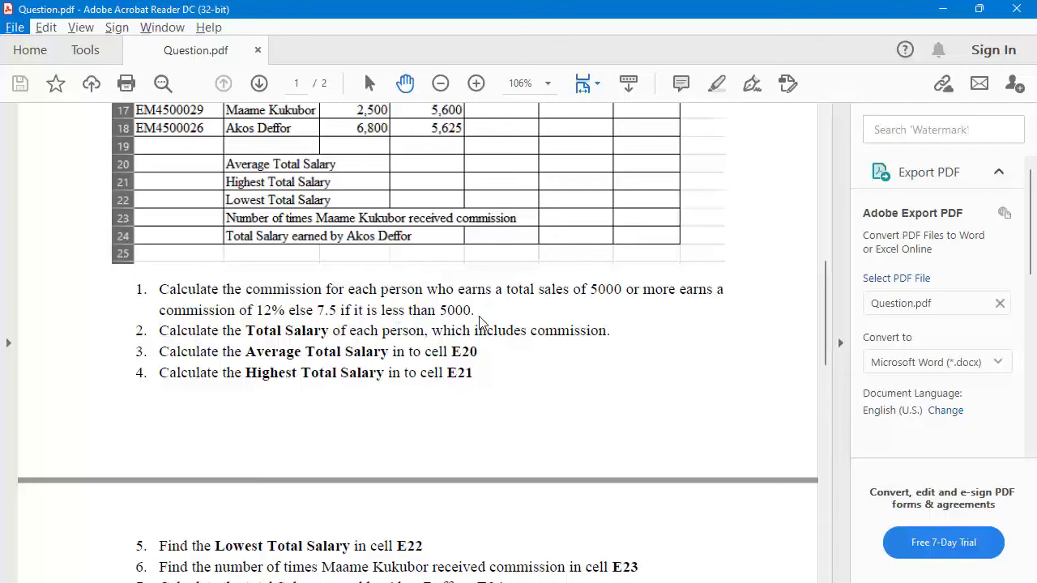
pyautogui.hotkey('alt', 'Tab')
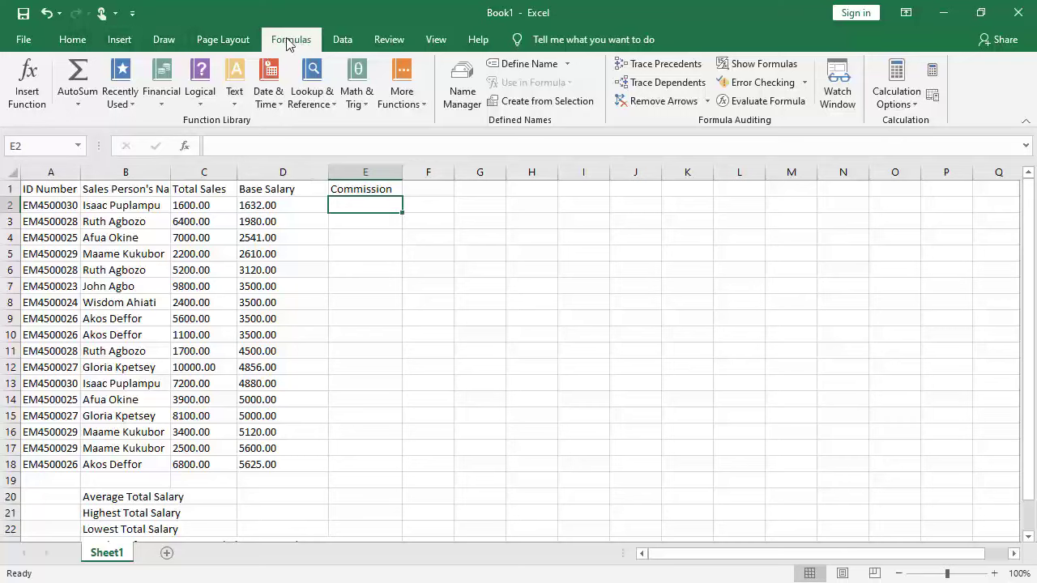
# Search for the IF function and insert it into cell E2, keeping its arguments dialog clear of the data columns
pyautogui.click(29, 77)
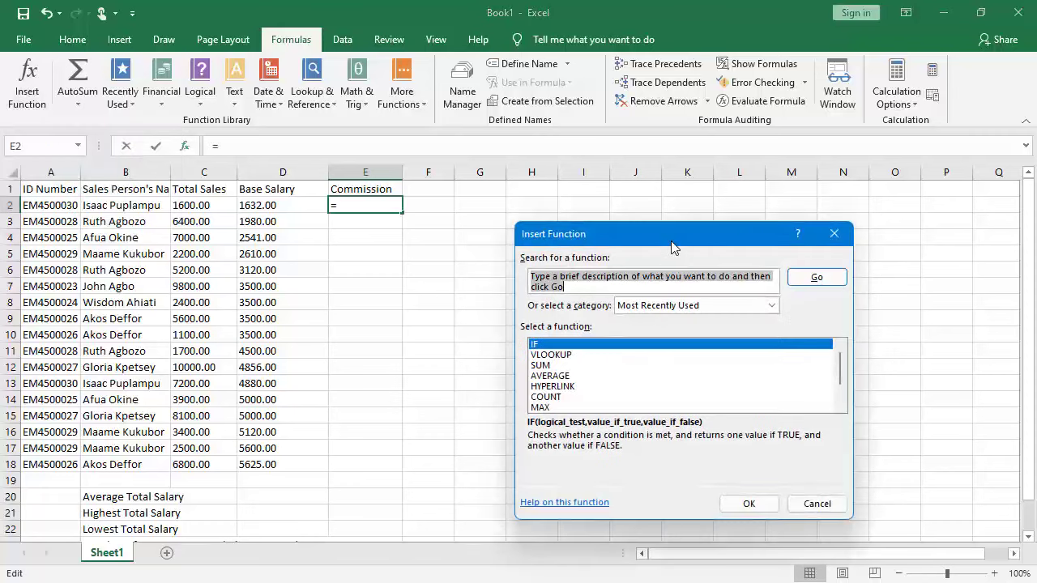
pyautogui.moveTo(675, 240); pyautogui.dragTo(554, 111)
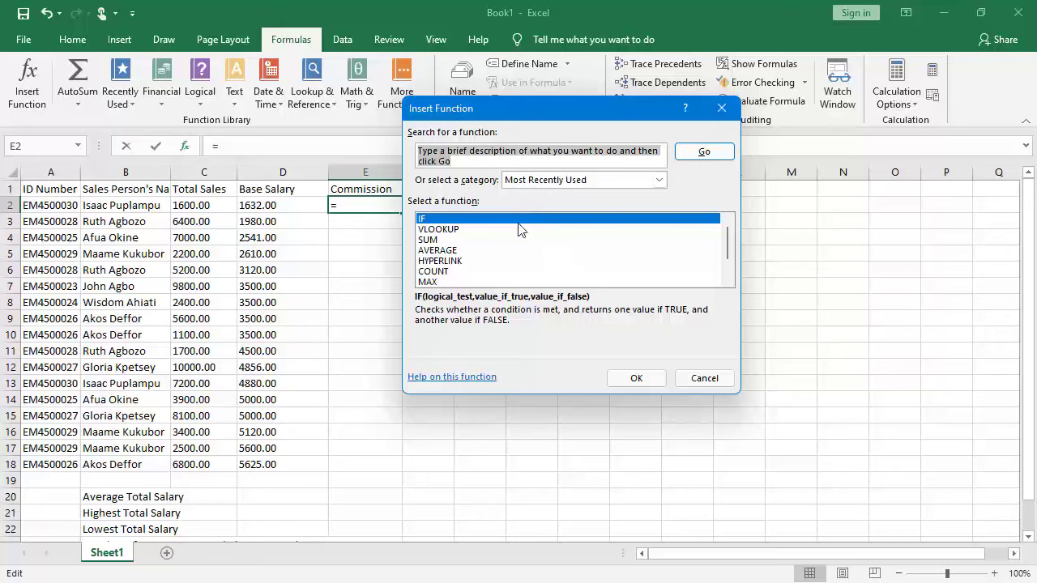
pyautogui.click(480, 163)
pyautogui.write('if')
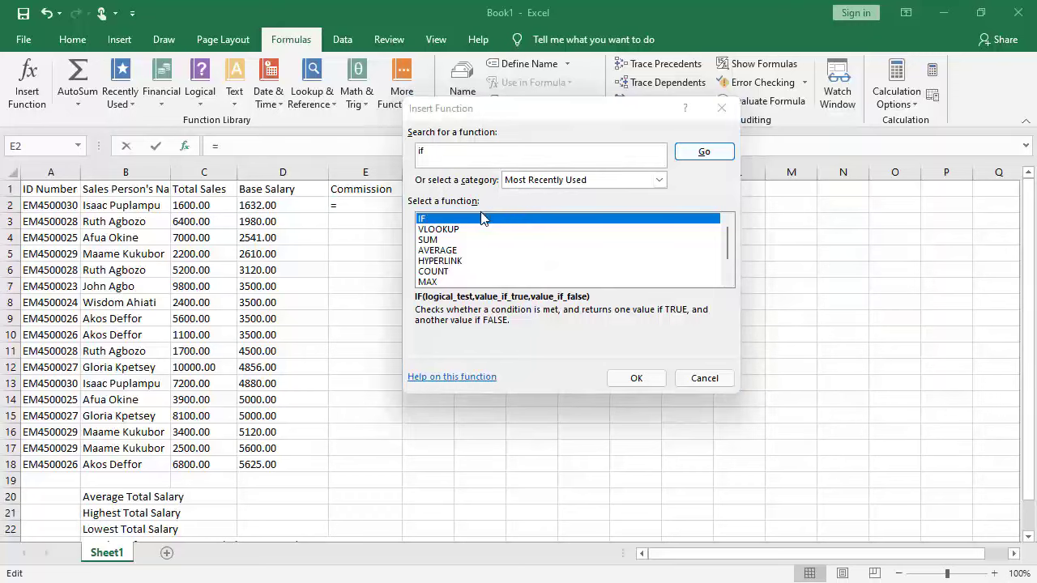
pyautogui.click(511, 157)
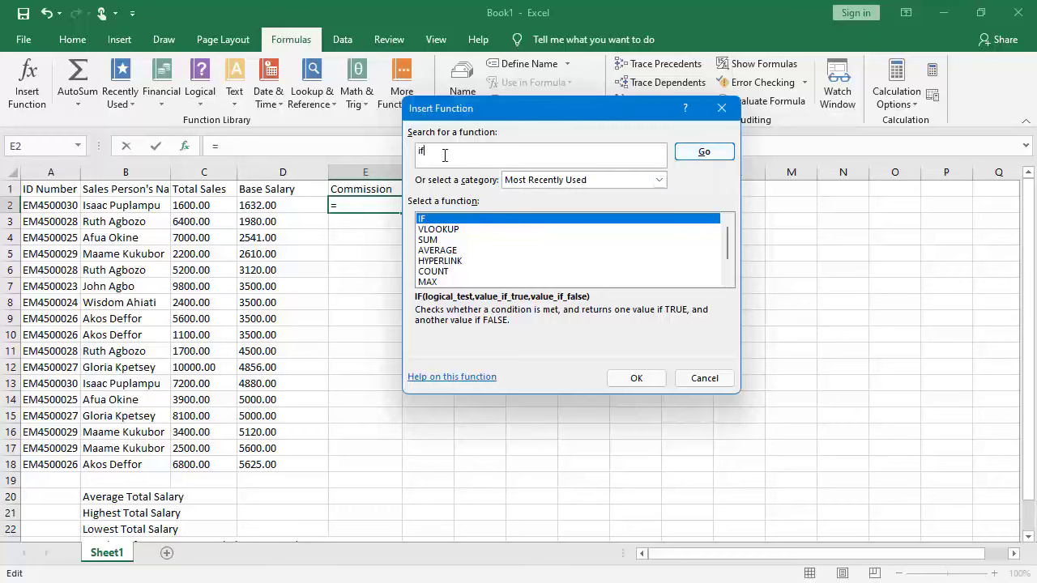
pyautogui.click(721, 154)
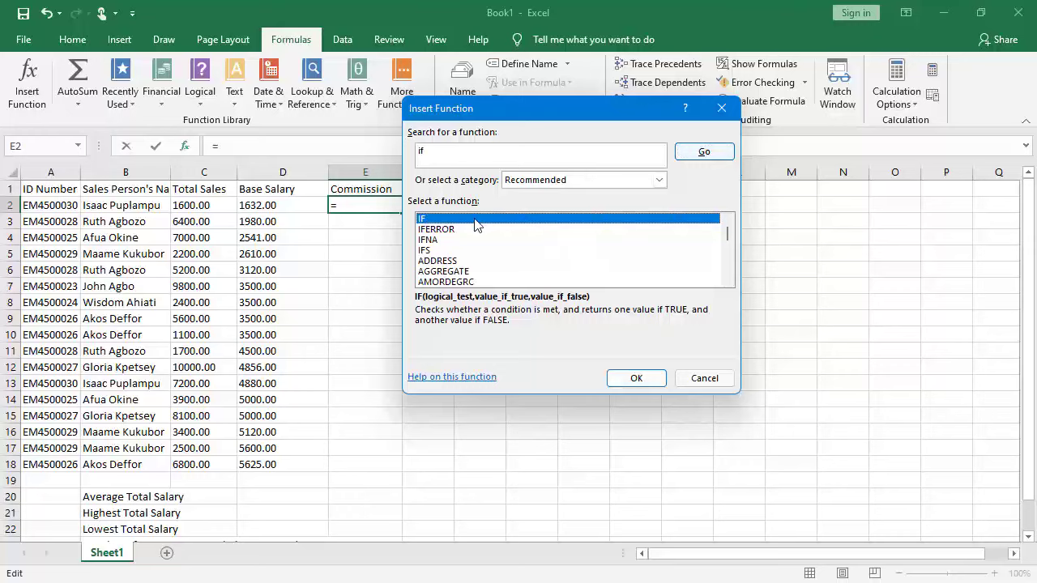
pyautogui.click(636, 378)
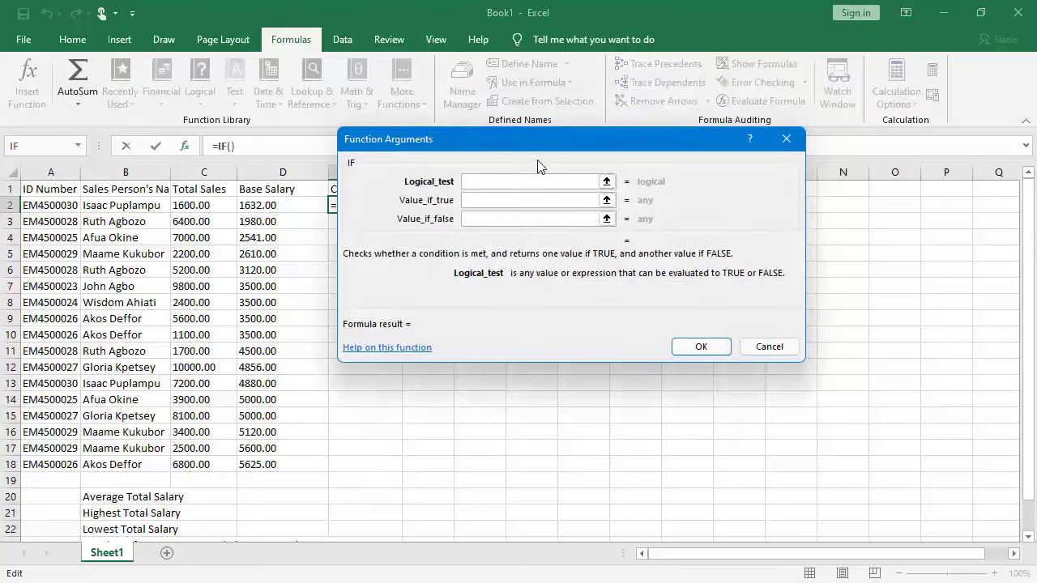
pyautogui.moveTo(536, 140); pyautogui.dragTo(662, 168)
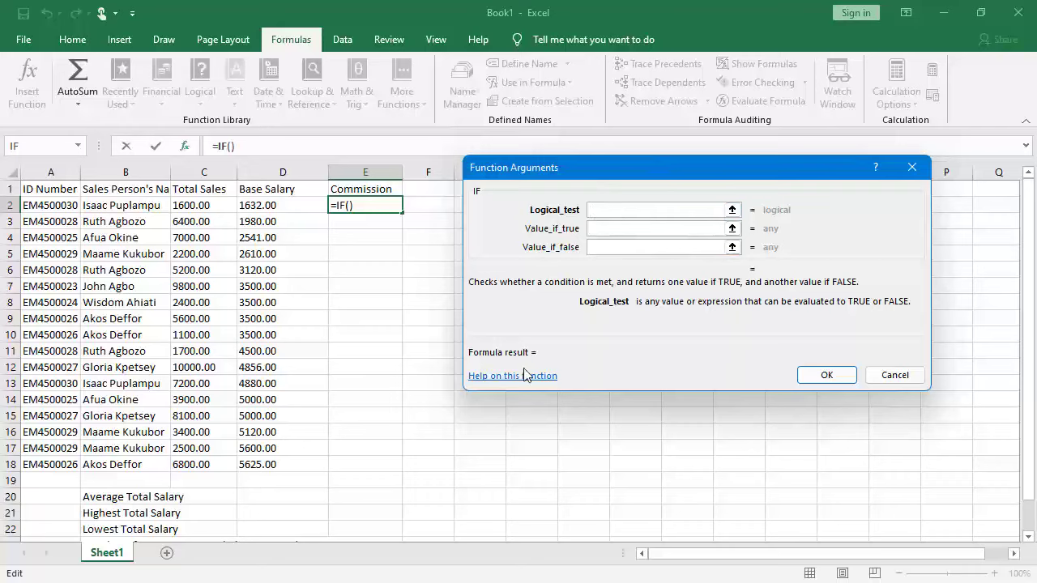
# Check the sales threshold in Question.pdf and set the IF function's logical test to C2>=500
pyautogui.hotkey('alt', 'Tab')
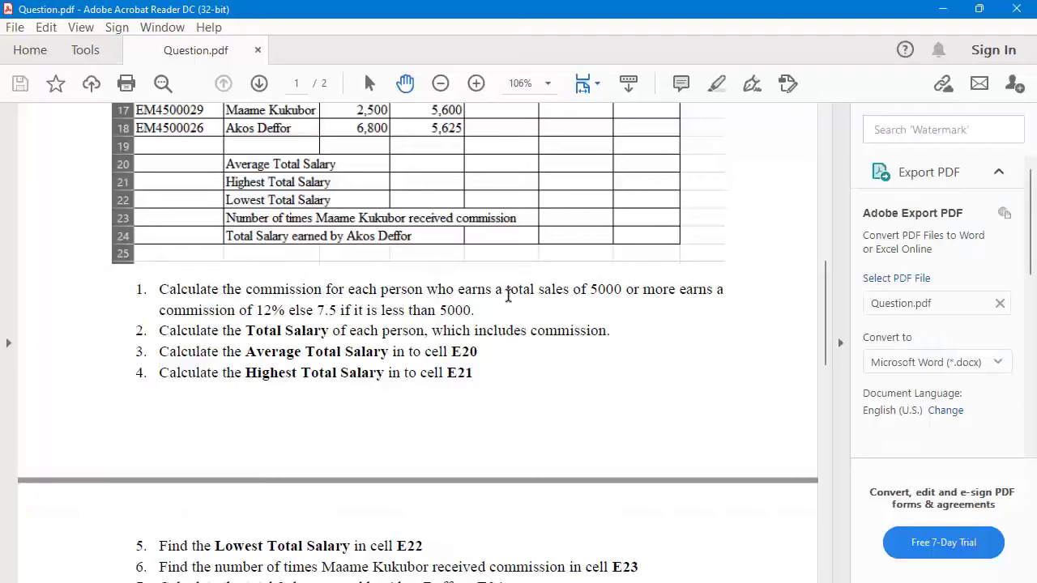
pyautogui.hotkey('alt', 'Tab')
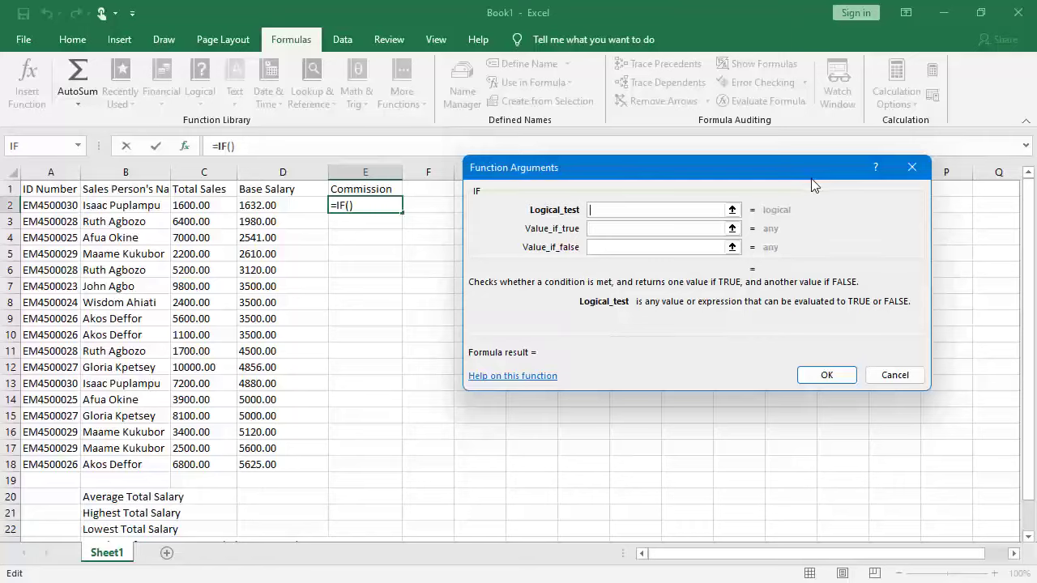
pyautogui.click(201, 208)
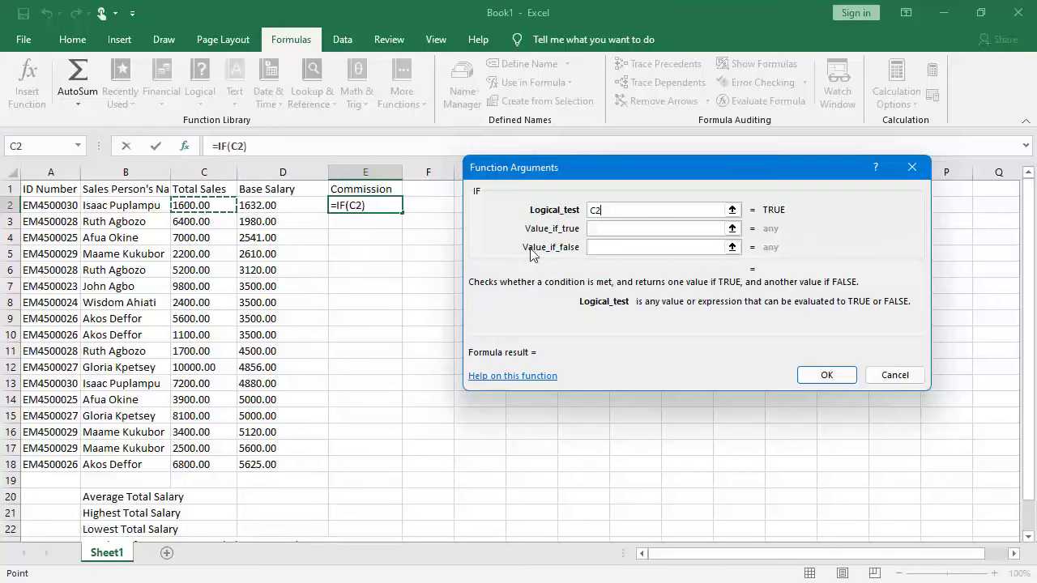
pyautogui.click(611, 211)
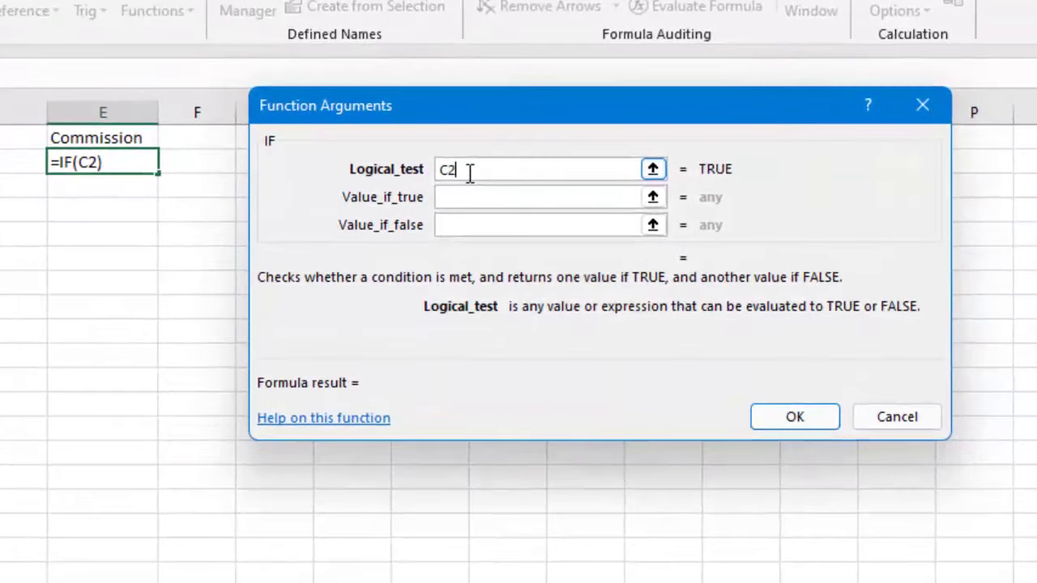
pyautogui.write('>=500')
# Set the IF function's value if true to C2*12%
pyautogui.click(511, 197)
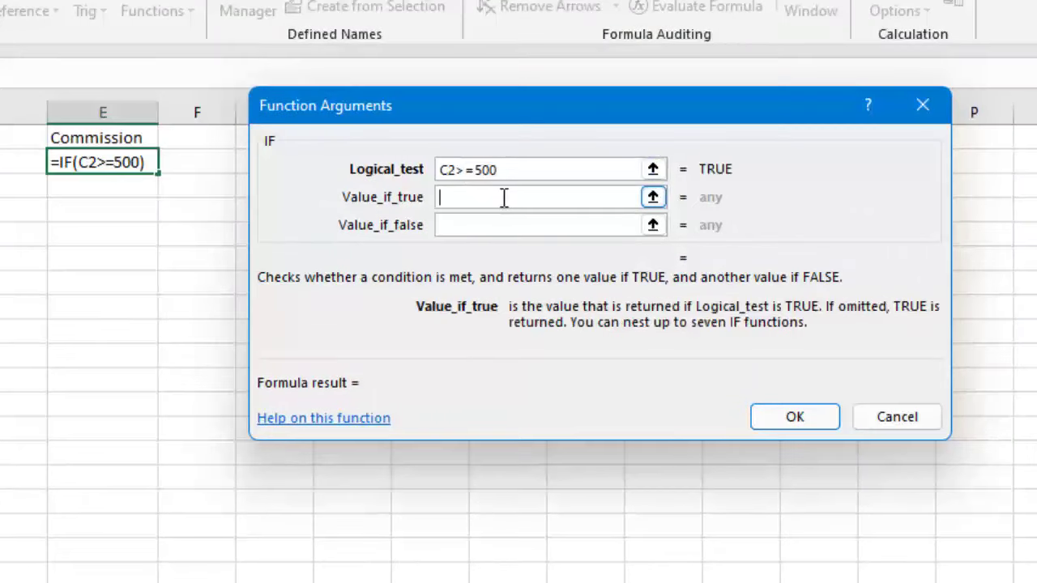
pyautogui.click(524, 170)
pyautogui.press('Tab')
pyautogui.write('C')
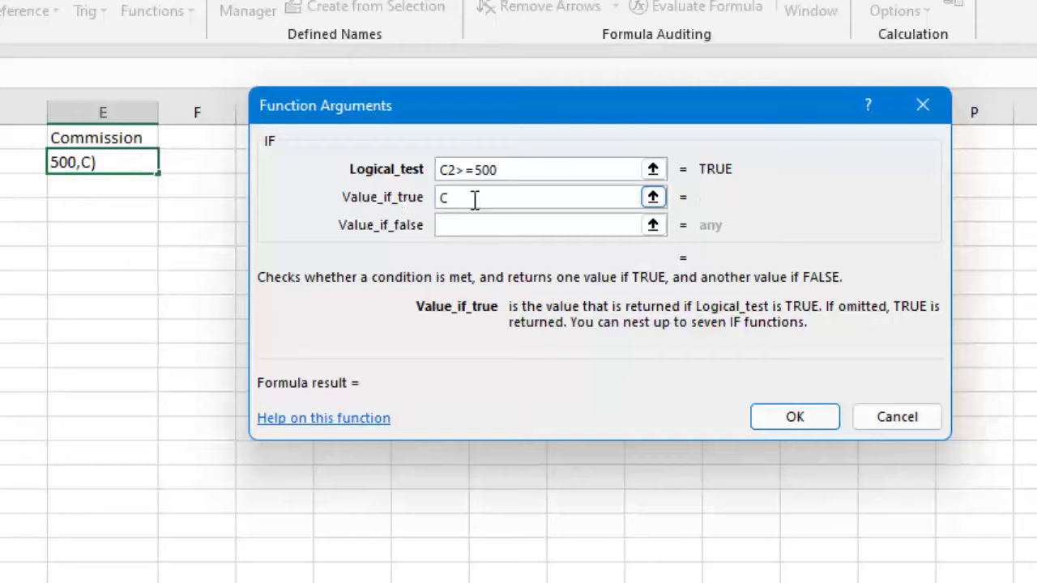
pyautogui.write('2')
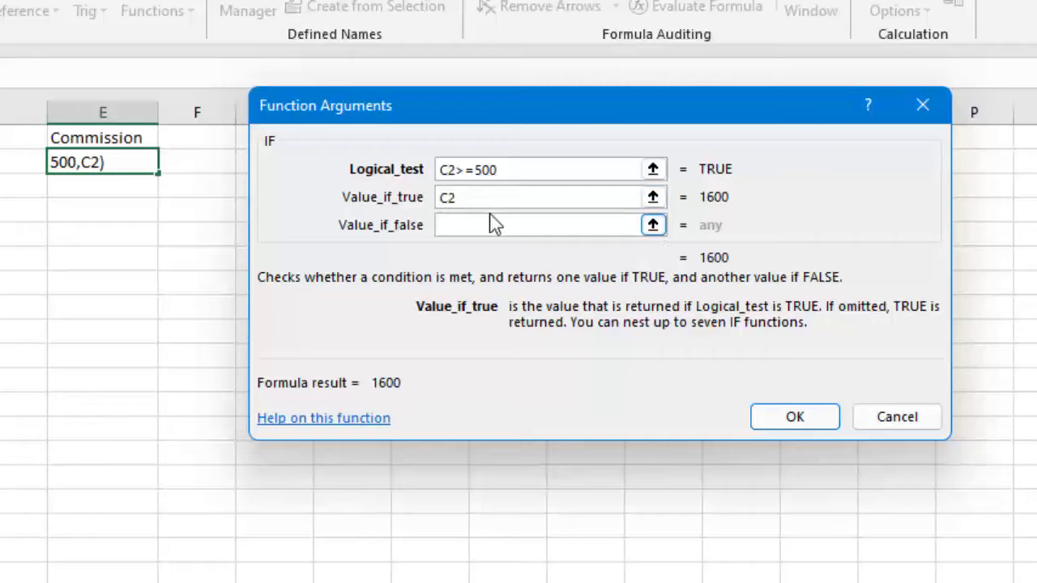
pyautogui.write('*12')
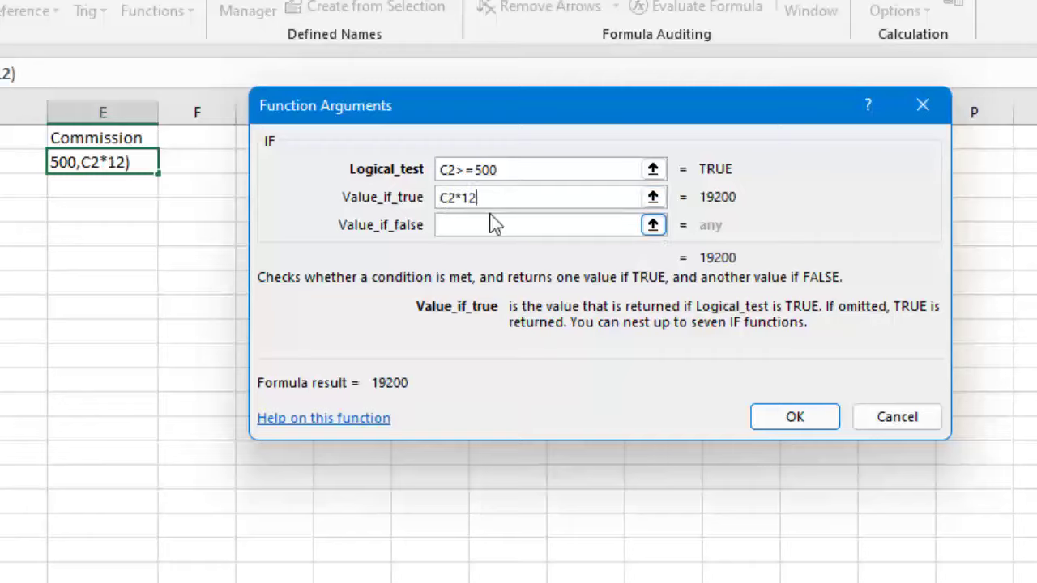
pyautogui.write('%')
# Complete the IF formula with a value if false of c2*7.5% and fill it down the Commission column to E18
pyautogui.click(491, 225)
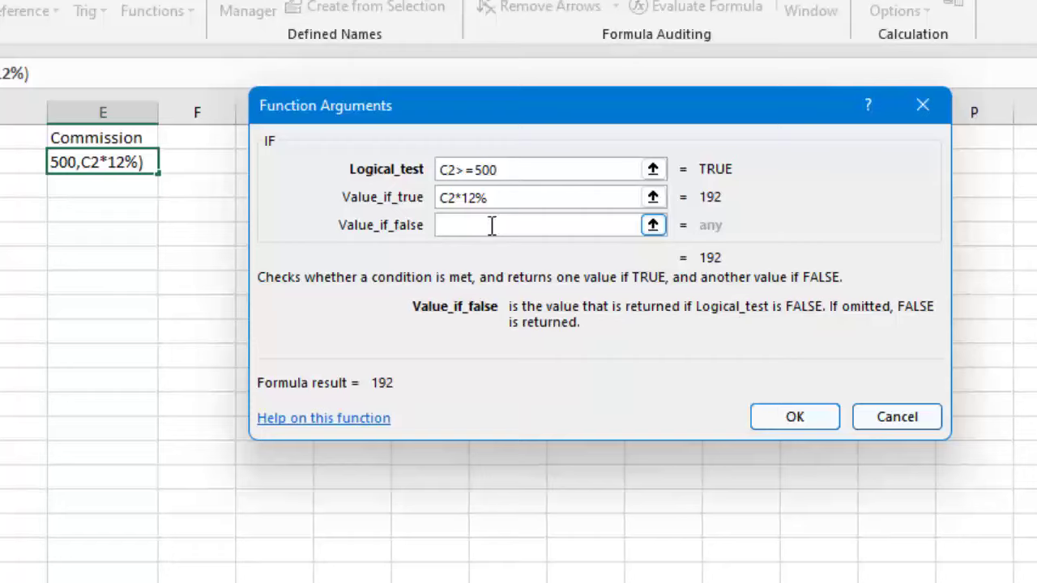
pyautogui.write('c2')
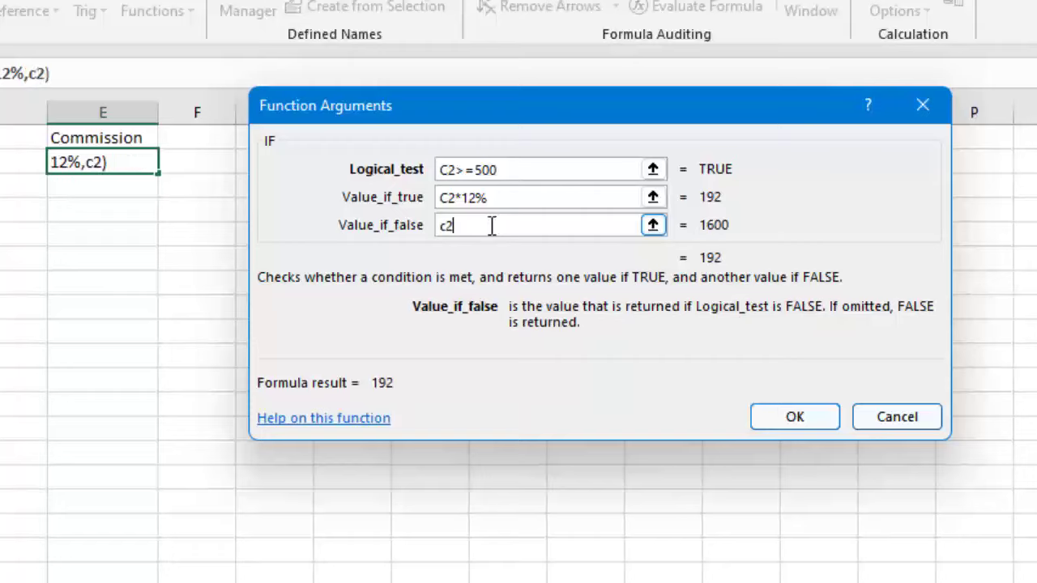
pyautogui.write('*7')
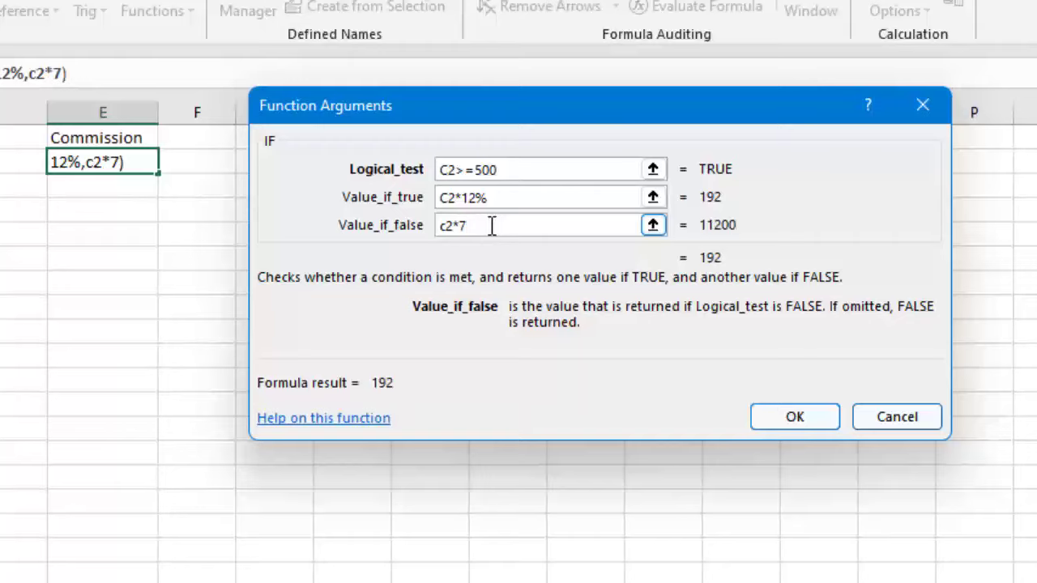
pyautogui.write('.5')
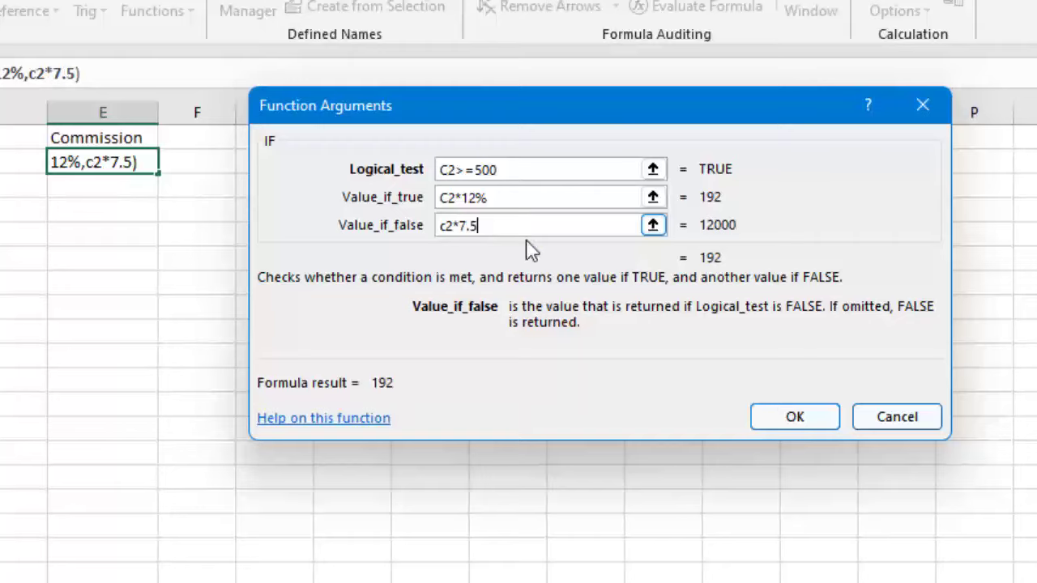
pyautogui.write('%')
pyautogui.press('Return')
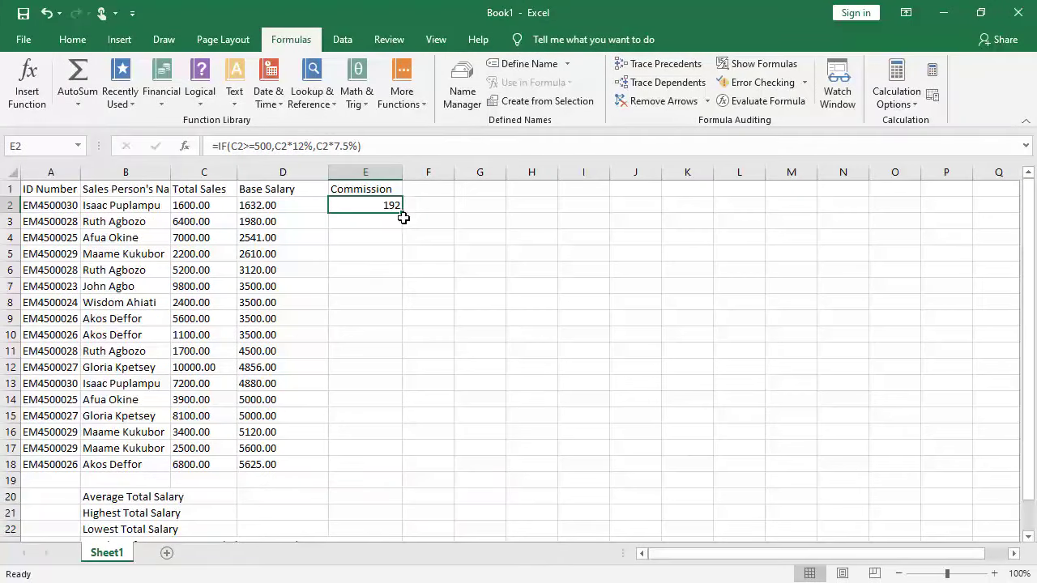
pyautogui.moveTo(402, 214); pyautogui.dragTo(396, 462)
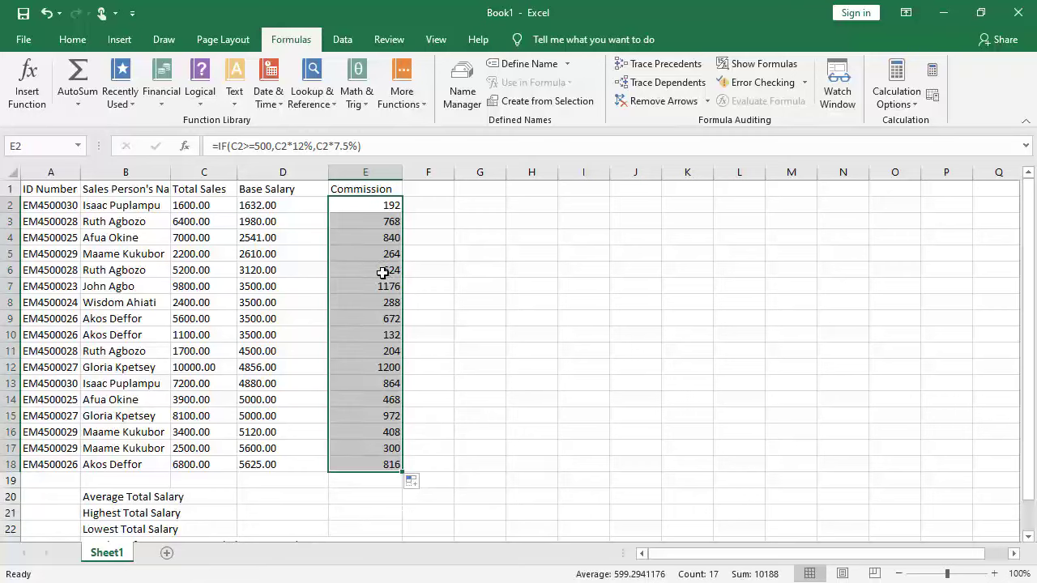
# Read the Total Salary task in Question.pdf and enter the header Total Salary in cell F1 of Book1
pyautogui.hotkey('alt', 'Tab')
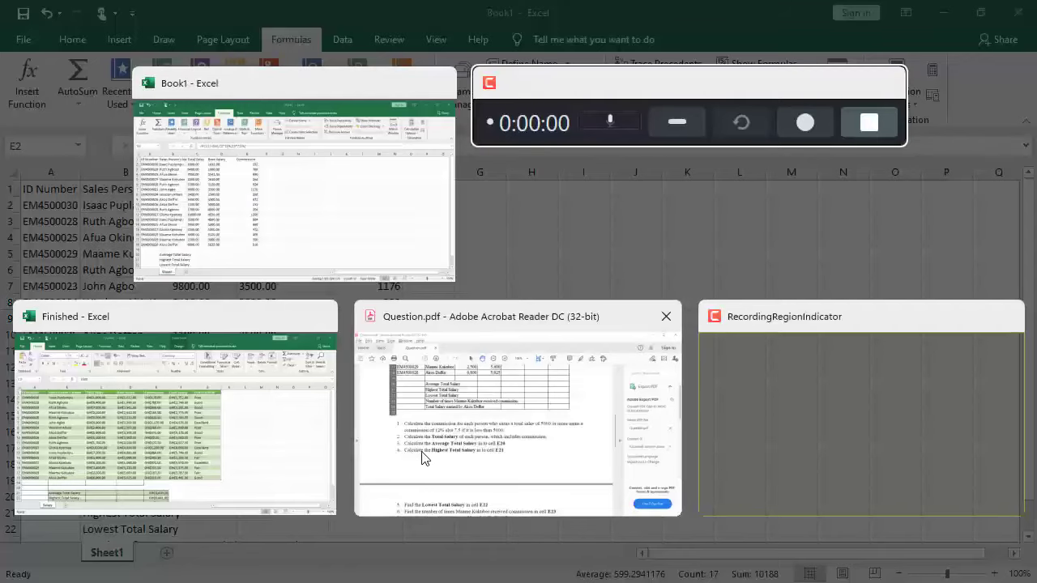
pyautogui.click(443, 437)
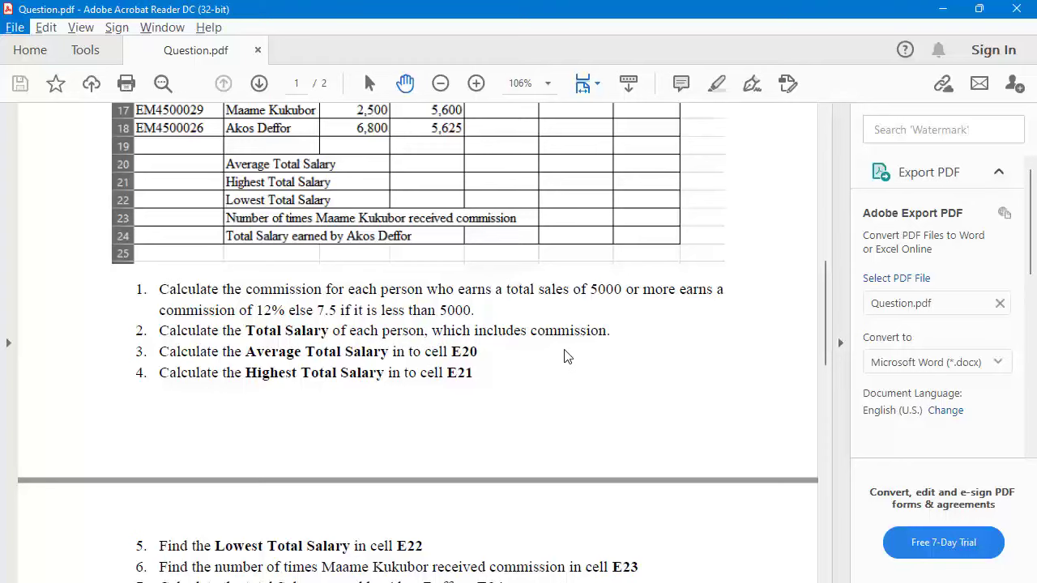
pyautogui.hotkey('alt', 'Tab')
pyautogui.click(429, 192)
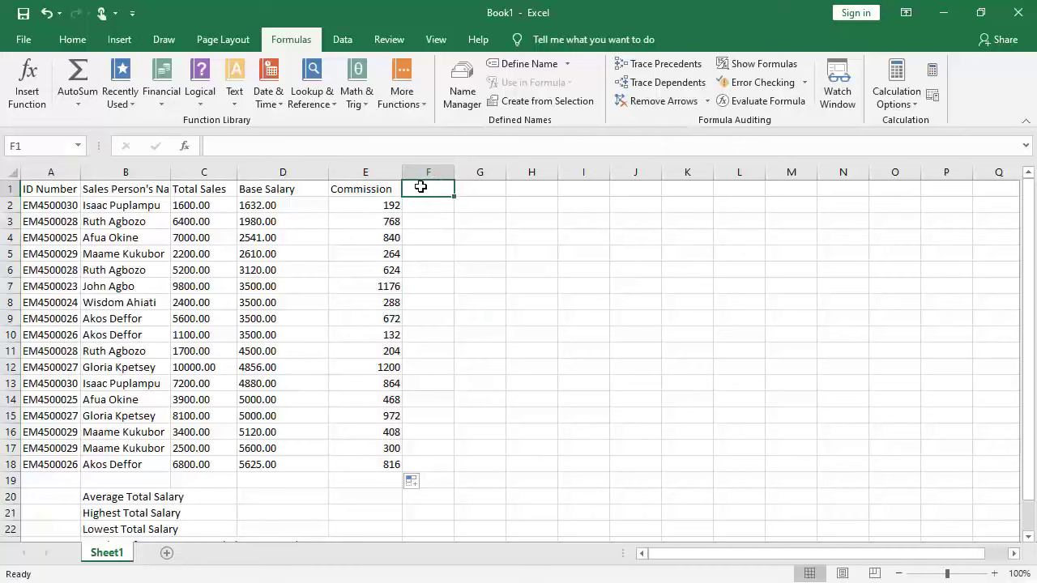
pyautogui.write('T')
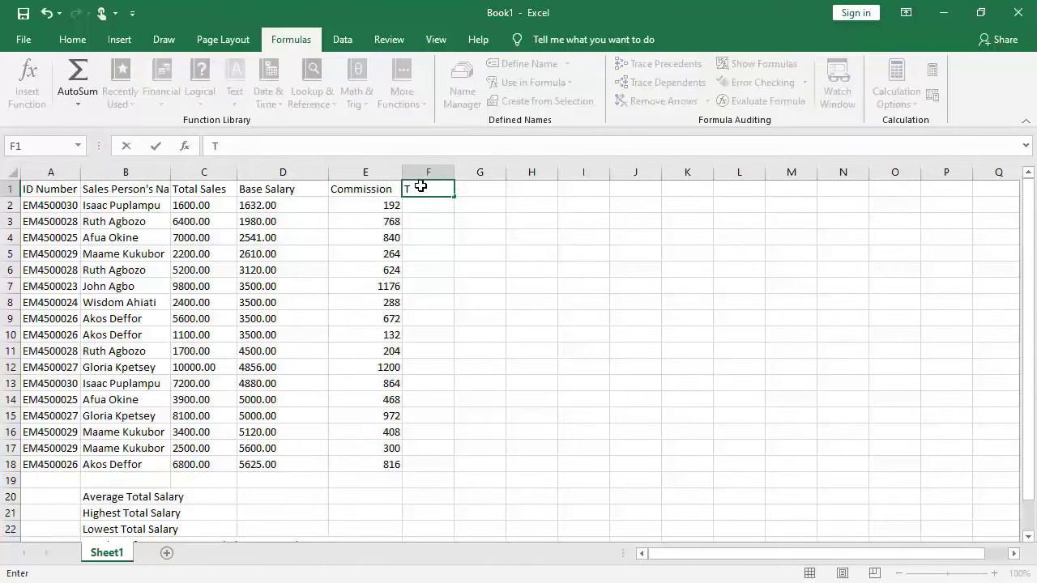
pyautogui.write('otal Salary')
pyautogui.click(429, 206)
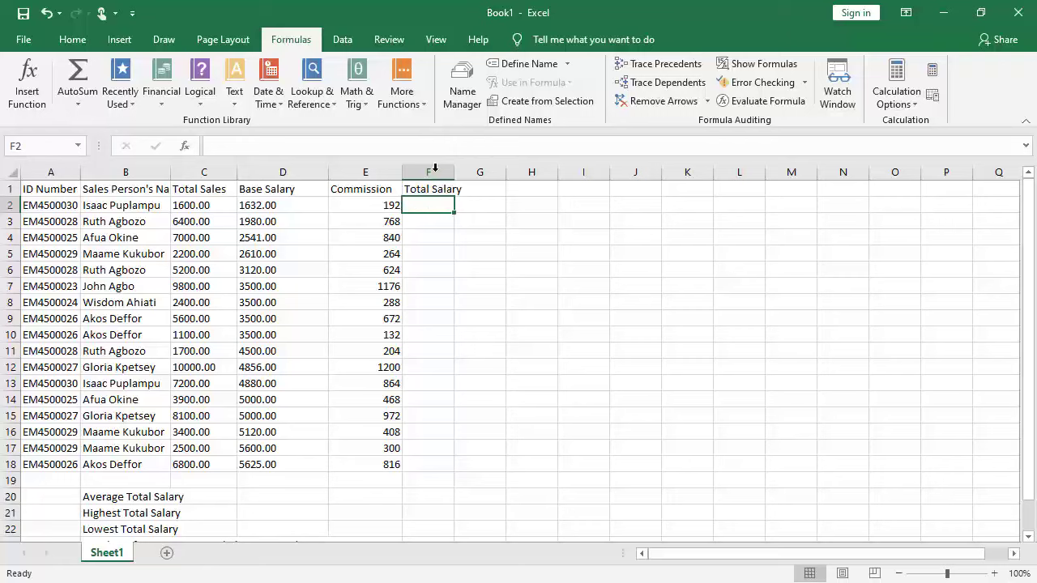
pyautogui.click(261, 206)
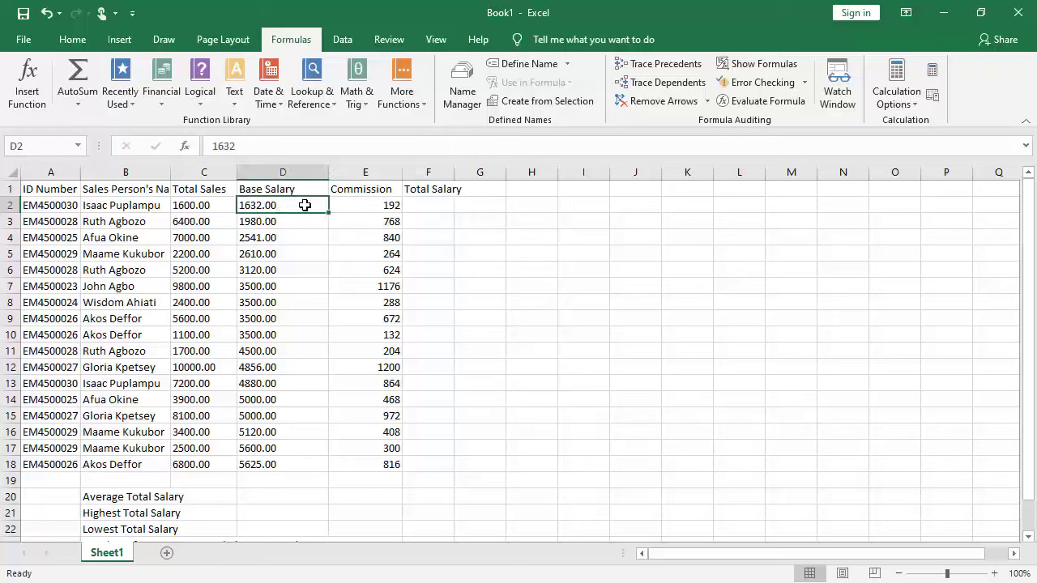
pyautogui.moveTo(305, 205); pyautogui.dragTo(357, 203)
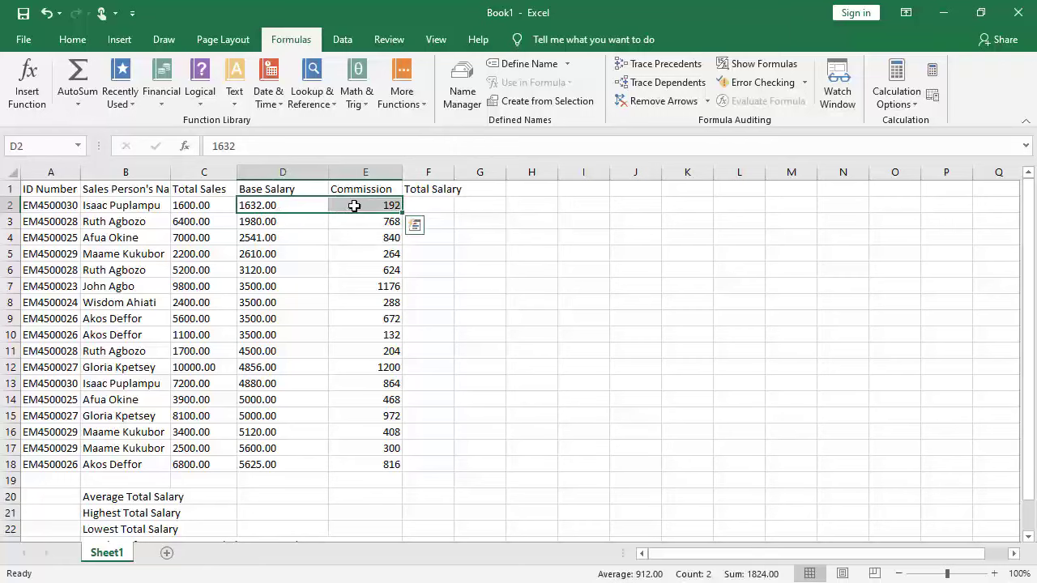
pyautogui.click(273, 206)
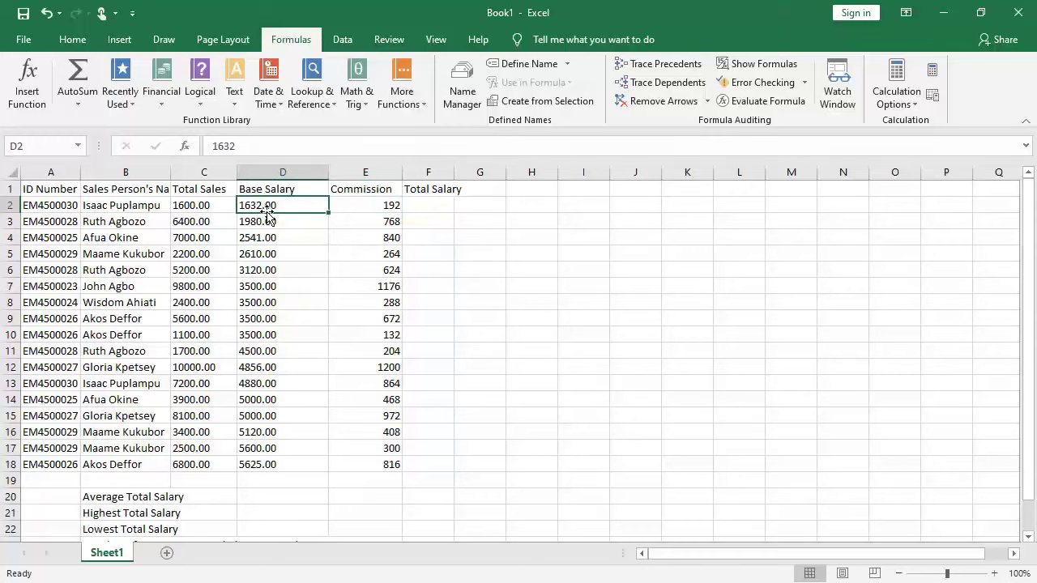
# Sum the base salary and commission in D2:E2 with AutoSum so the total lands in F2
pyautogui.moveTo(316, 204); pyautogui.dragTo(354, 203)
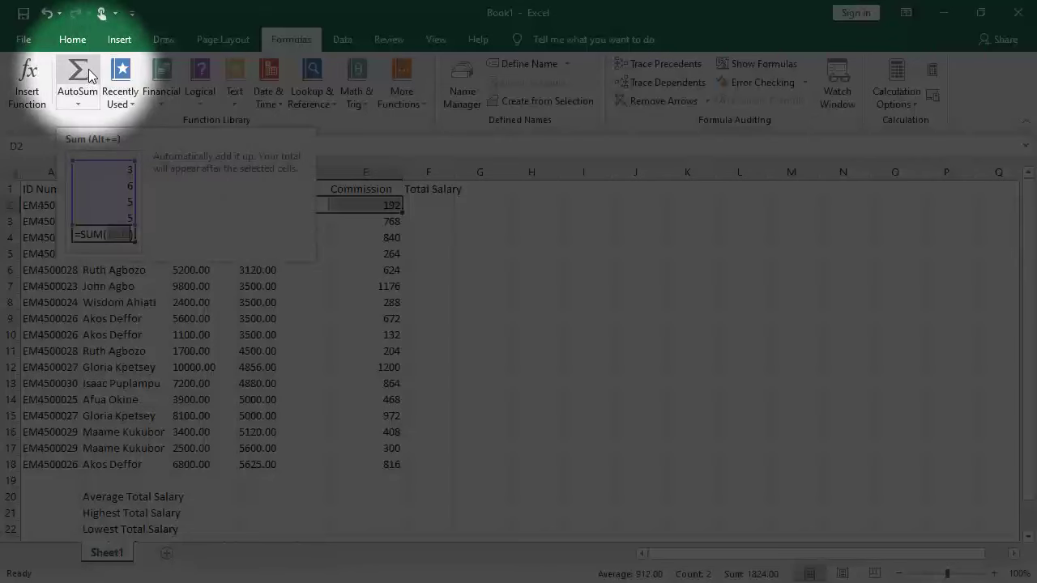
pyautogui.click(88, 69)
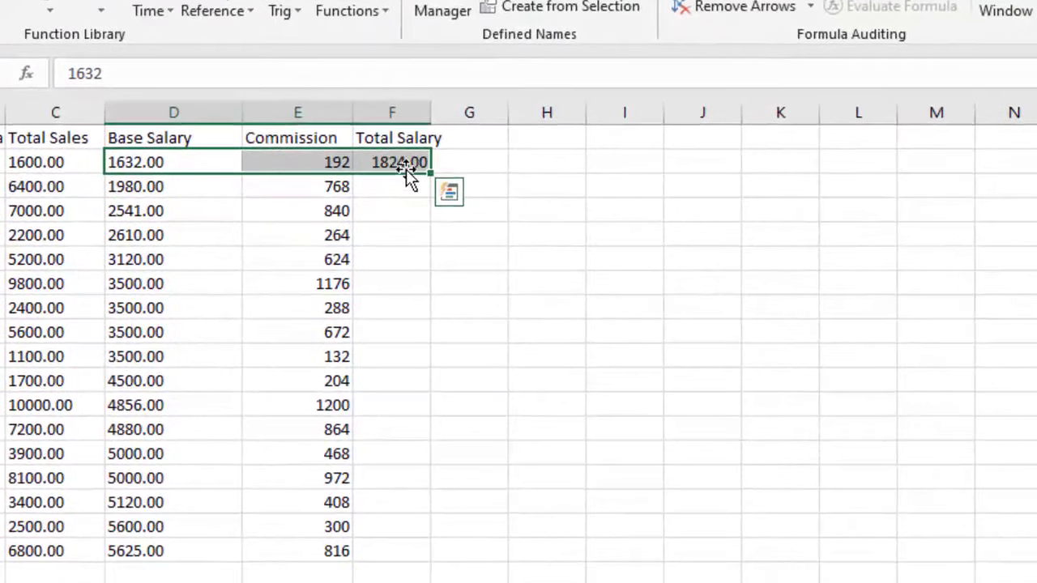
# Fill the total salary formula from F2 down to F18 and autofit the width of column F
pyautogui.click(406, 166)
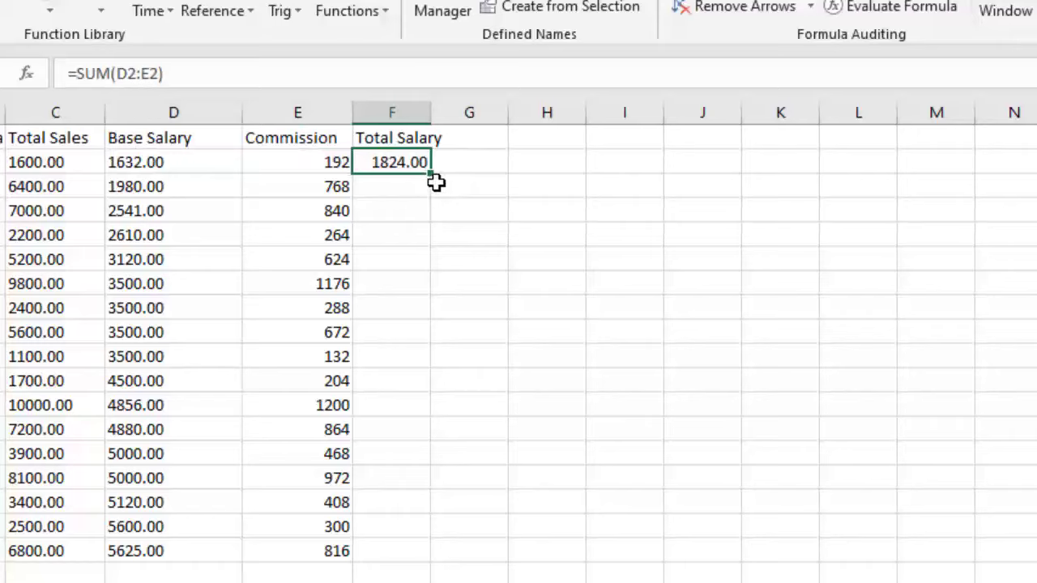
pyautogui.moveTo(433, 175); pyautogui.dragTo(423, 558)
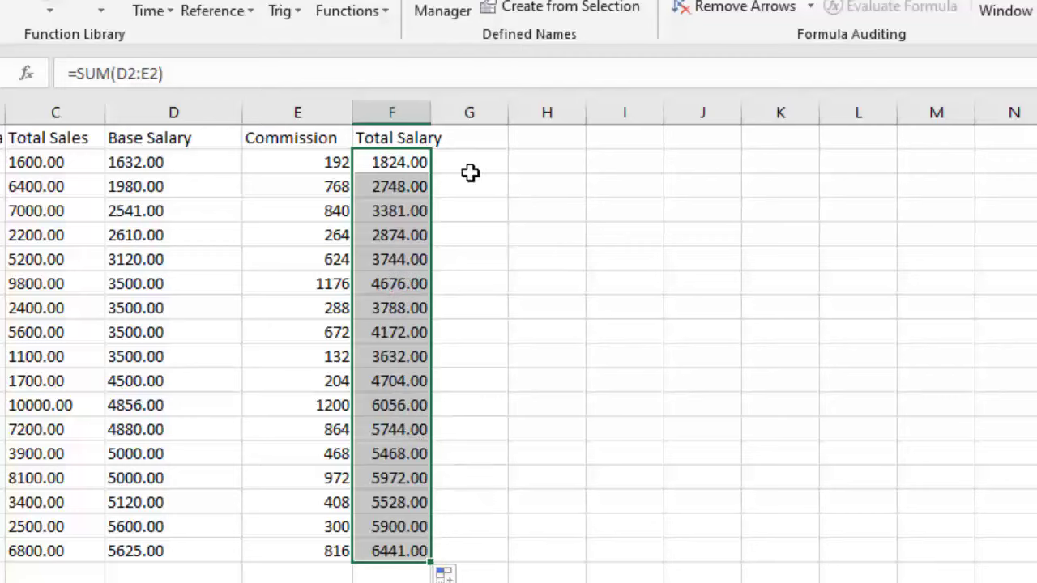
pyautogui.doubleClick(434, 107)
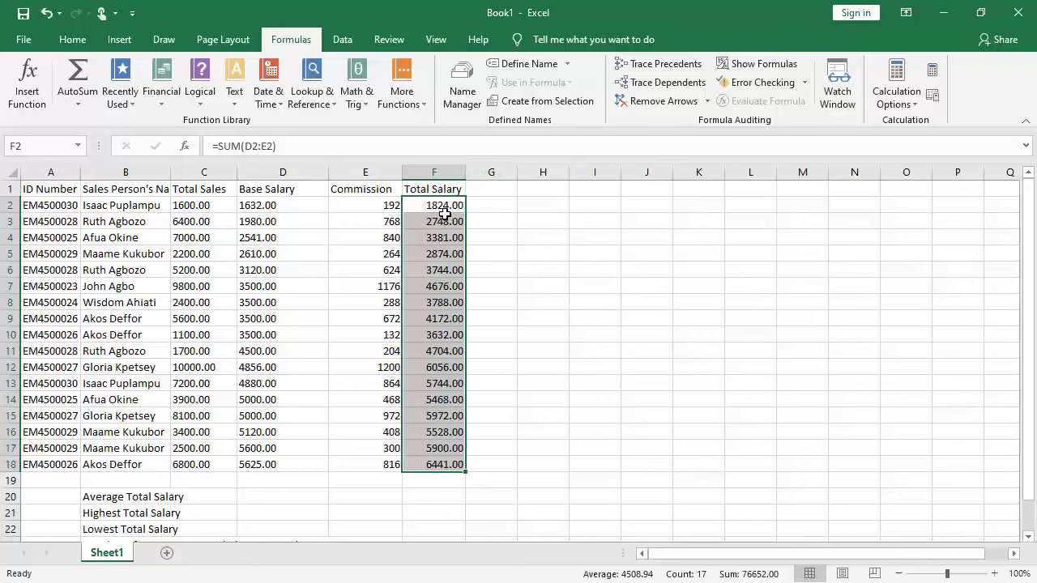
# Check in Question.pdf which cell the Average Total Salary task requires, and return to Book1 in Excel
pyautogui.hotkey('alt', 'Tab')
pyautogui.scroll(-1, 351, 273)
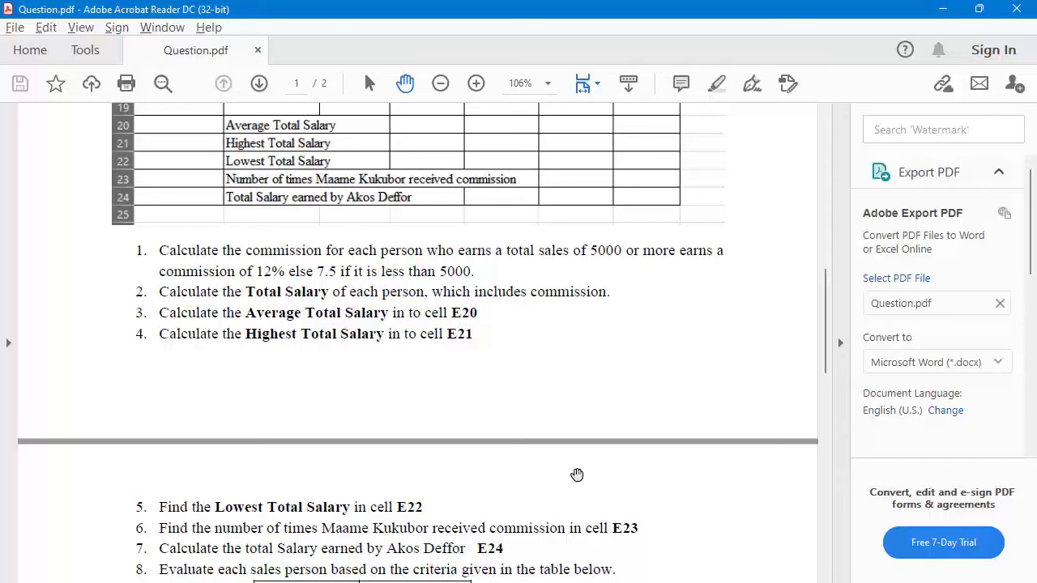
pyautogui.hotkey('alt', 'Tab')
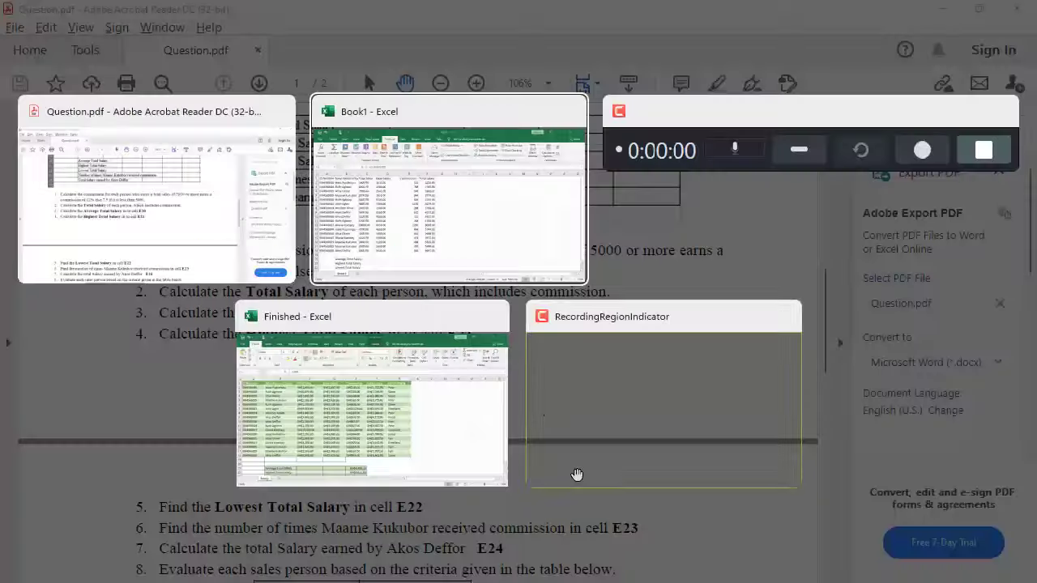
pyautogui.click(408, 231)
# Insert the AVERAGE function in cell E20 of the Average Total Salary row
pyautogui.scroll(-4, 411, 233)
pyautogui.click(162, 302)
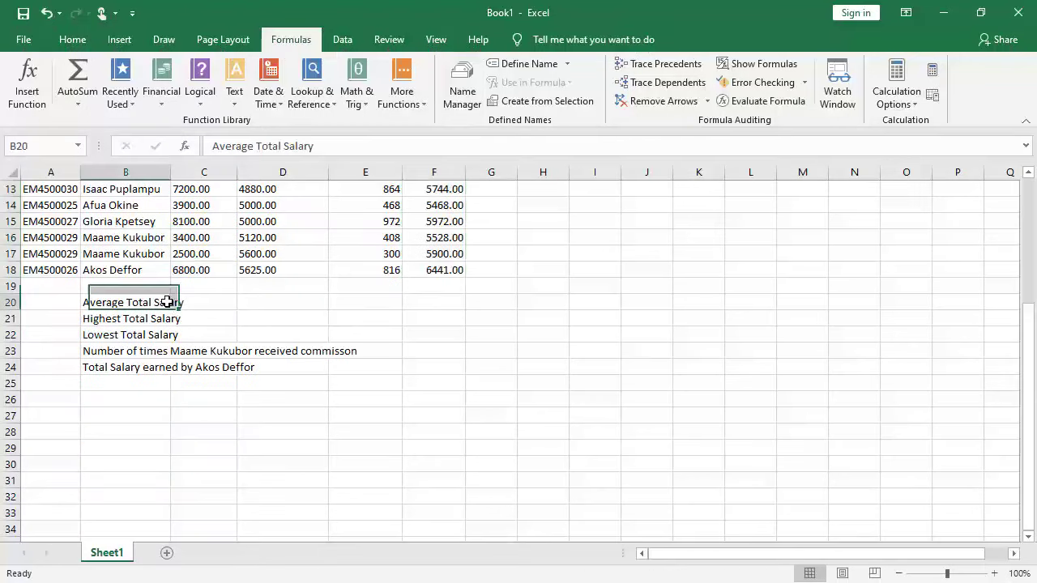
pyautogui.click(380, 303)
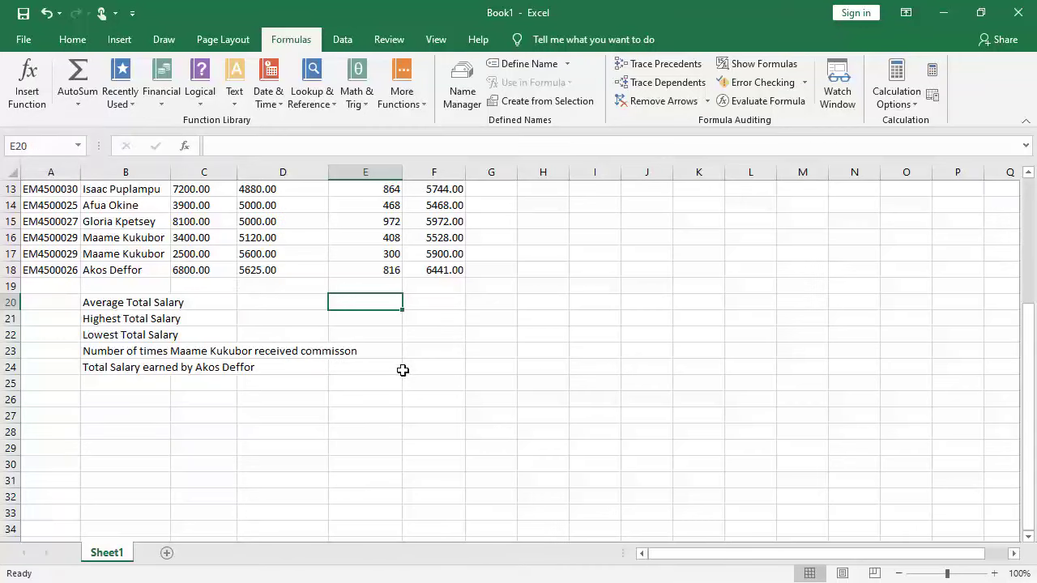
pyautogui.scroll(1, 376, 301)
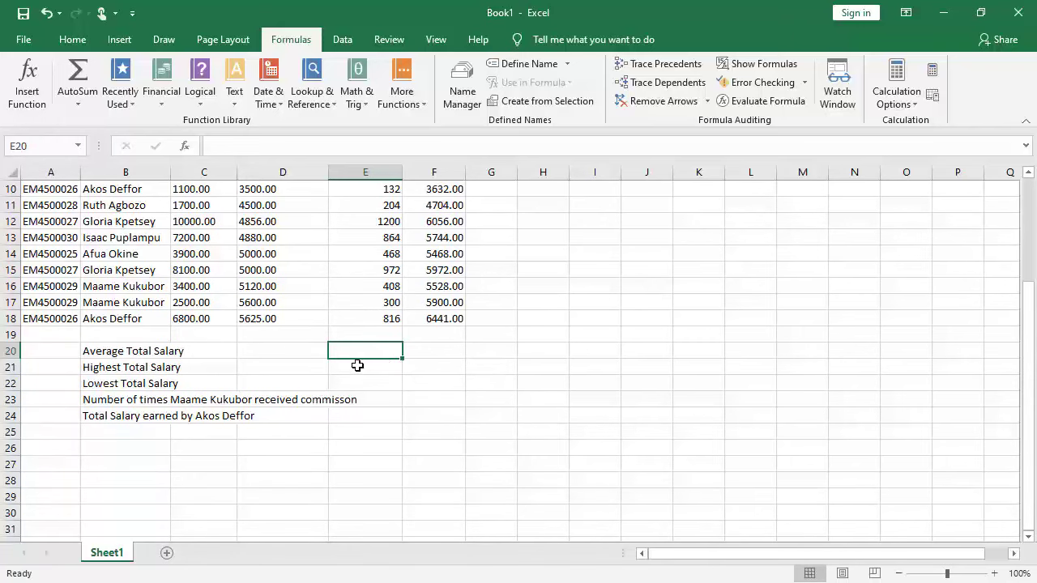
pyautogui.scroll(3, 348, 365)
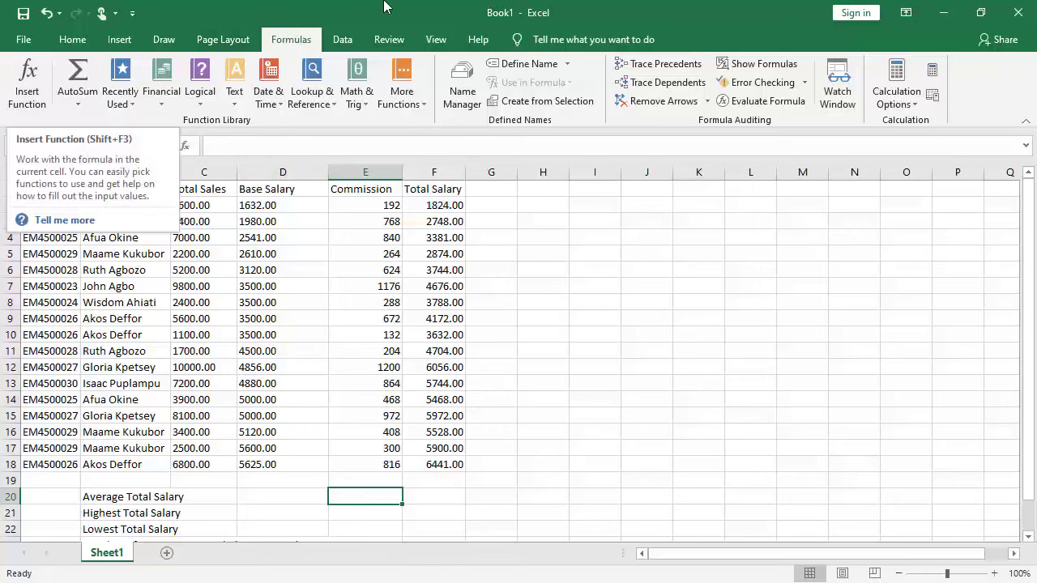
pyautogui.click(28, 81)
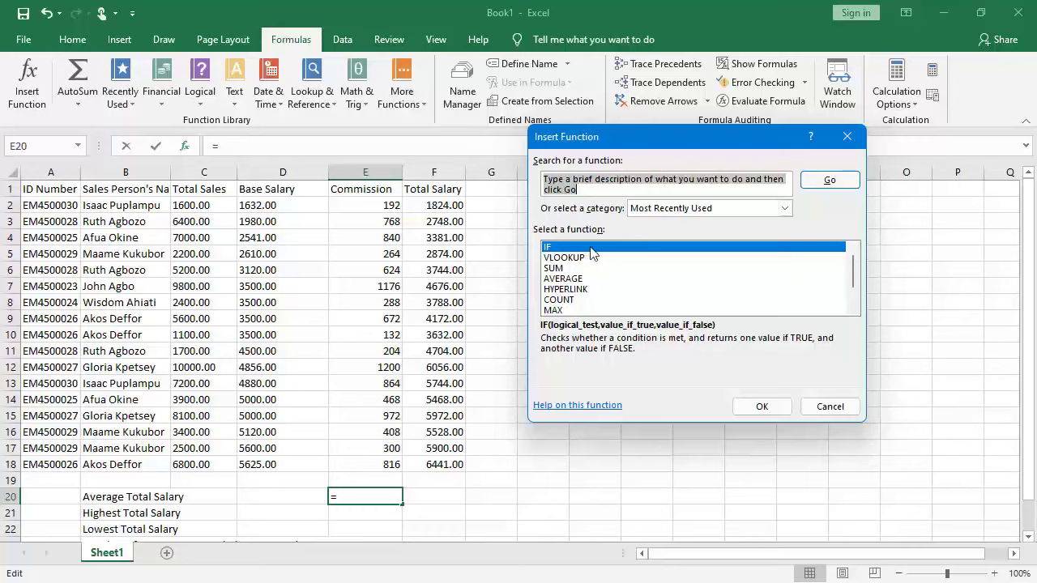
pyautogui.click(584, 191)
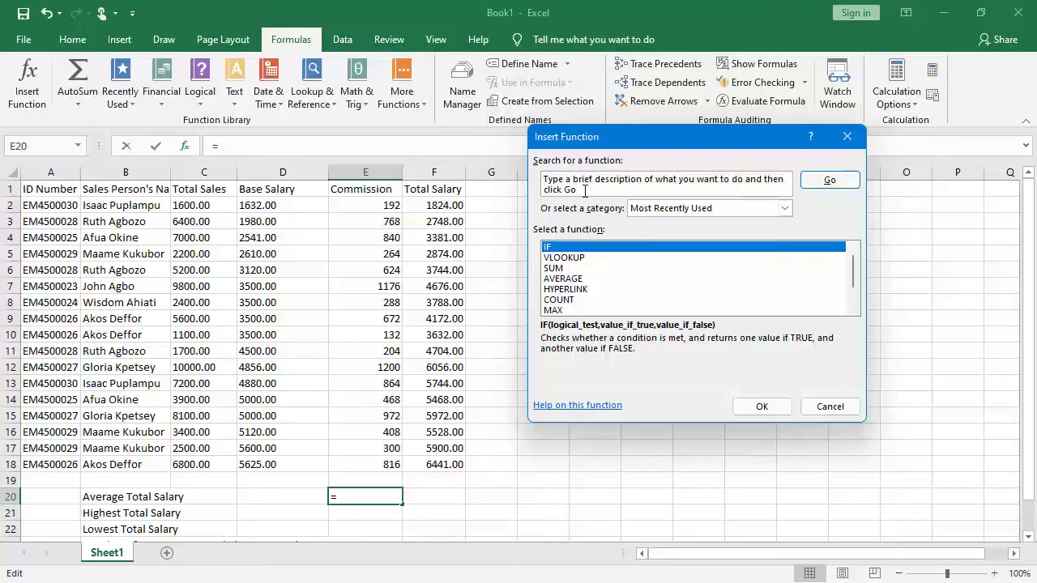
pyautogui.click(562, 279)
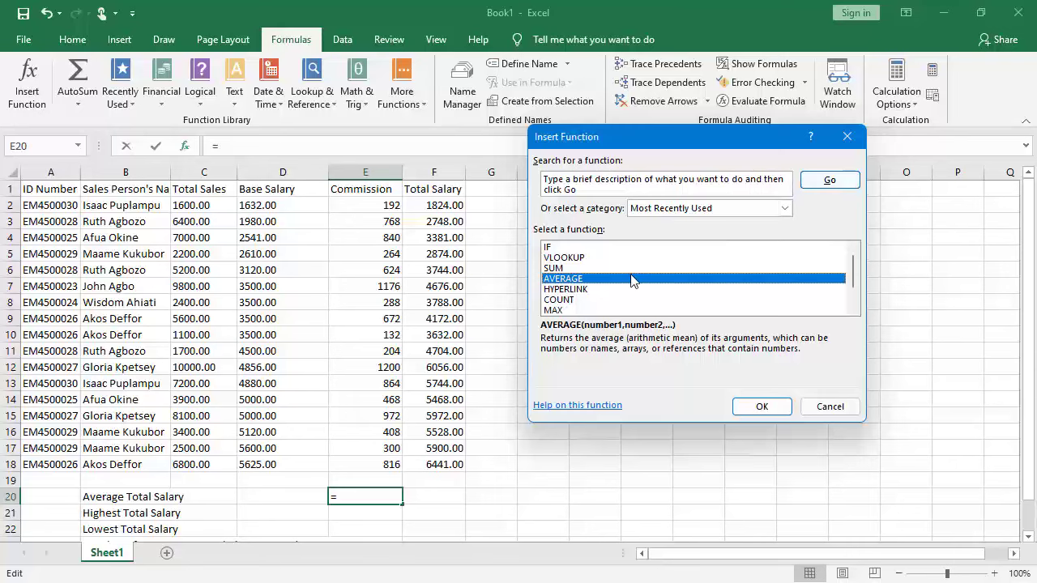
pyautogui.click(763, 409)
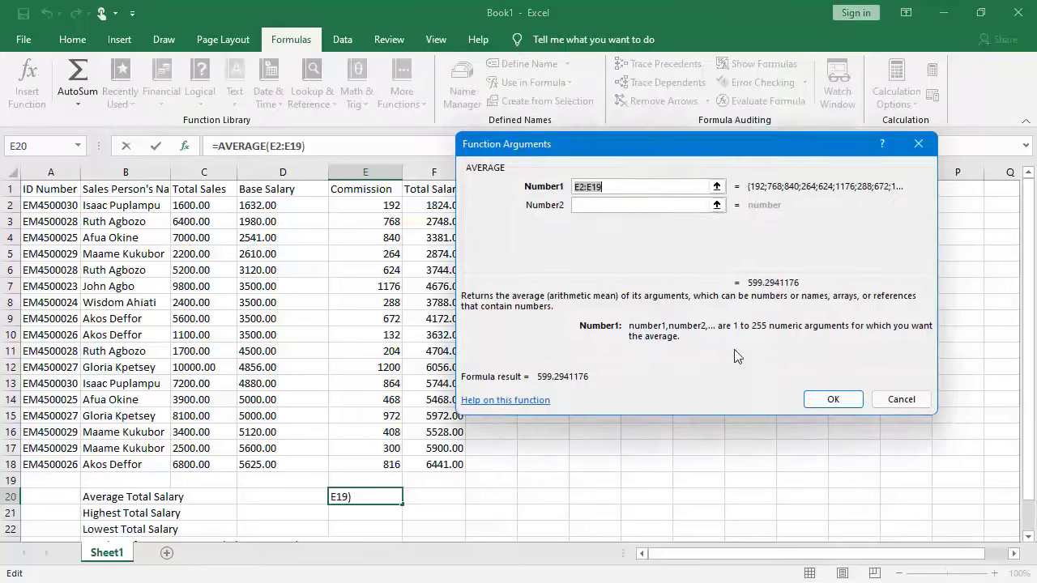
# Set the AVERAGE function's first argument to the total salaries in F2:F18 and accept the formula
pyautogui.moveTo(642, 142); pyautogui.dragTo(758, 188)
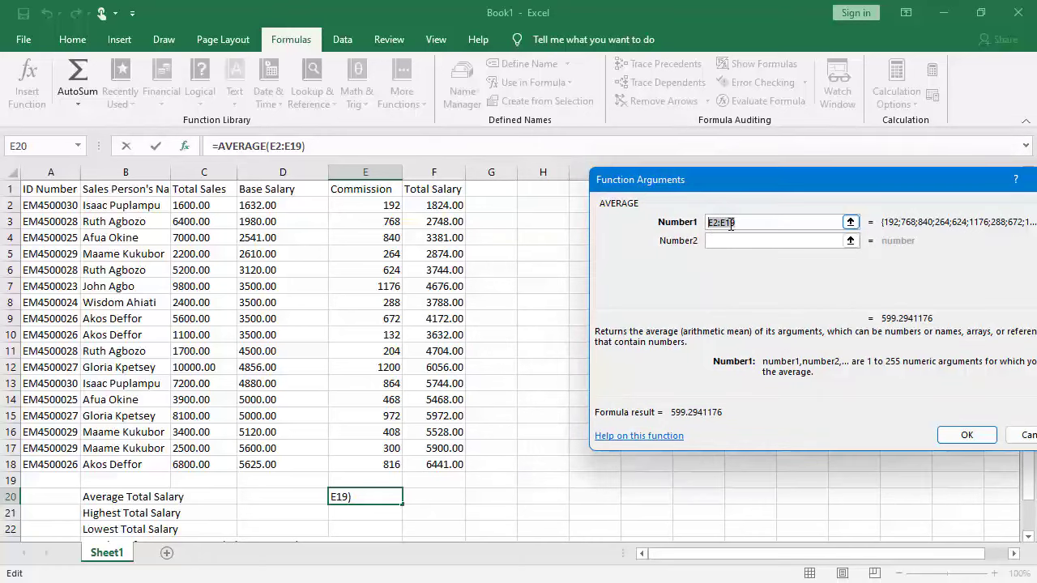
pyautogui.moveTo(445, 205); pyautogui.dragTo(457, 459)
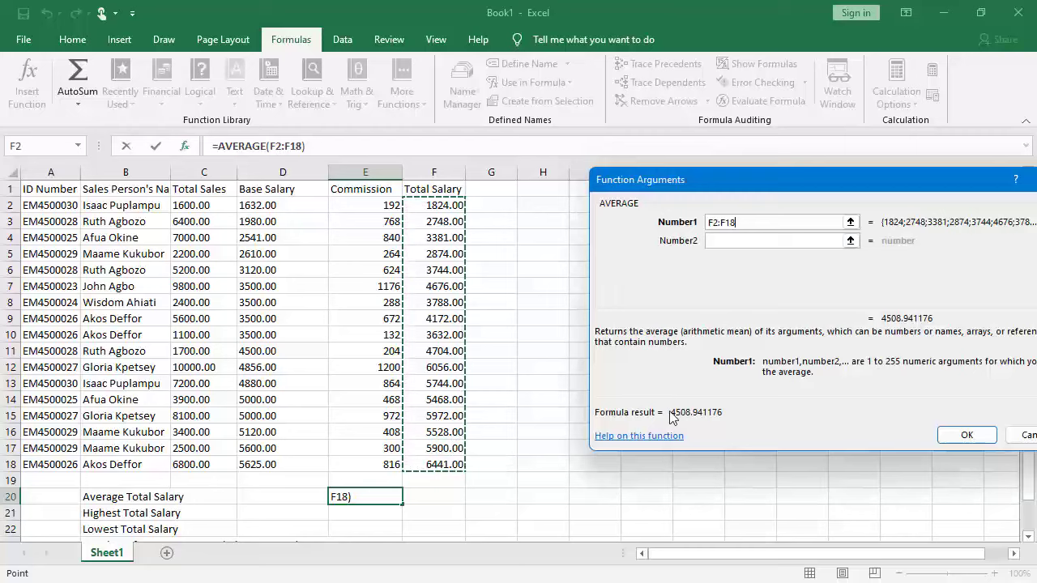
pyautogui.click(952, 437)
# Read the Highest Total Salary task and the remaining tasks in Question.pdf, and return to Book1 in Excel
pyautogui.scroll(-1, 481, 281)
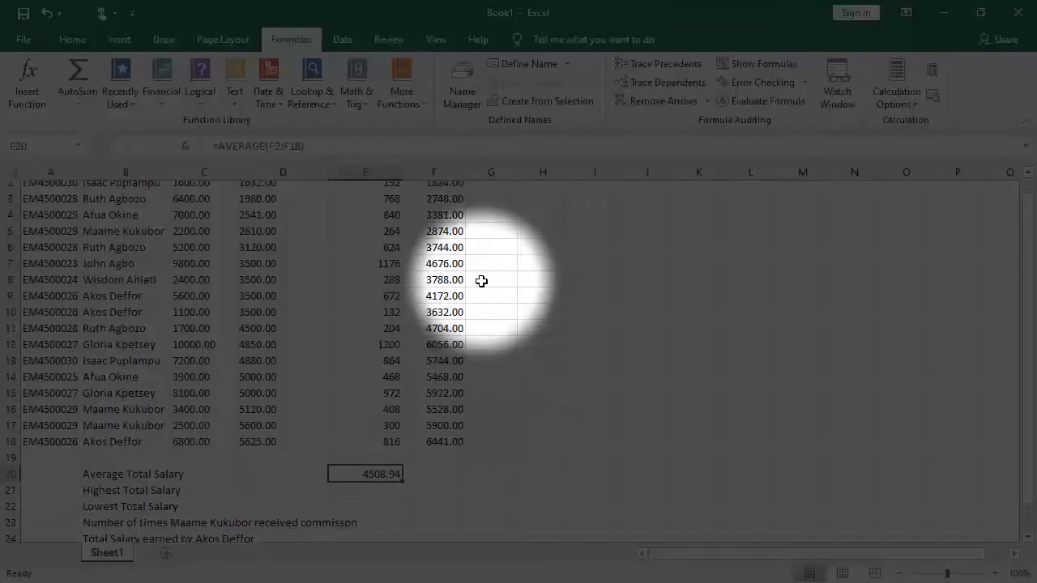
pyautogui.scroll(-2, 481, 280)
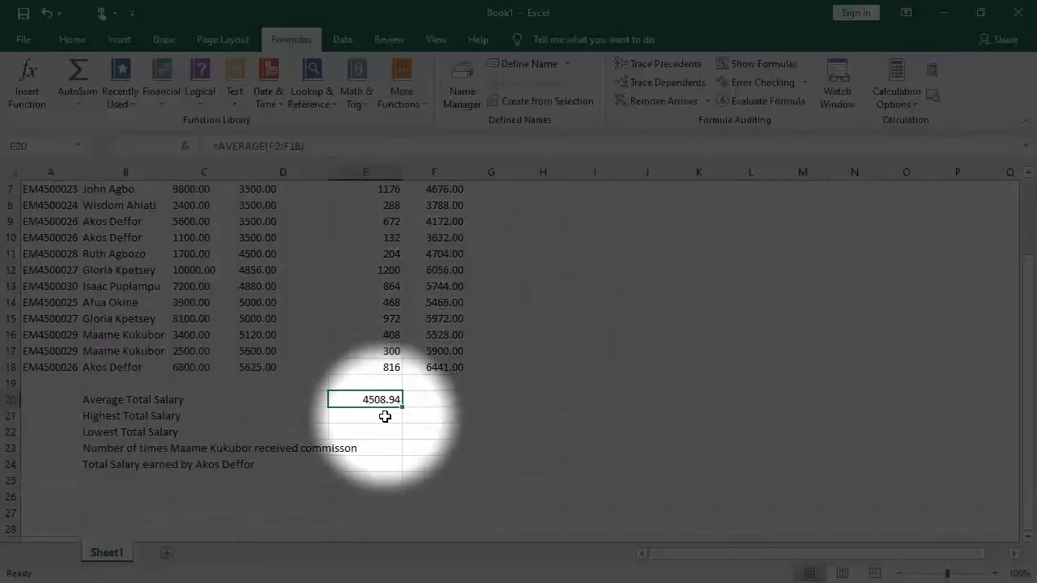
pyautogui.hotkey('alt', 'Tab')
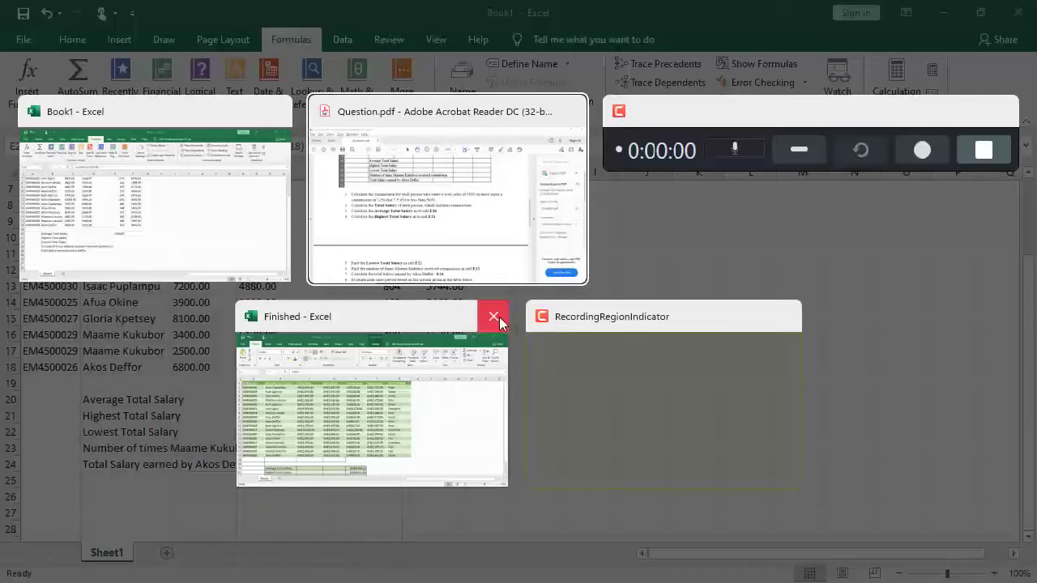
pyautogui.click(486, 216)
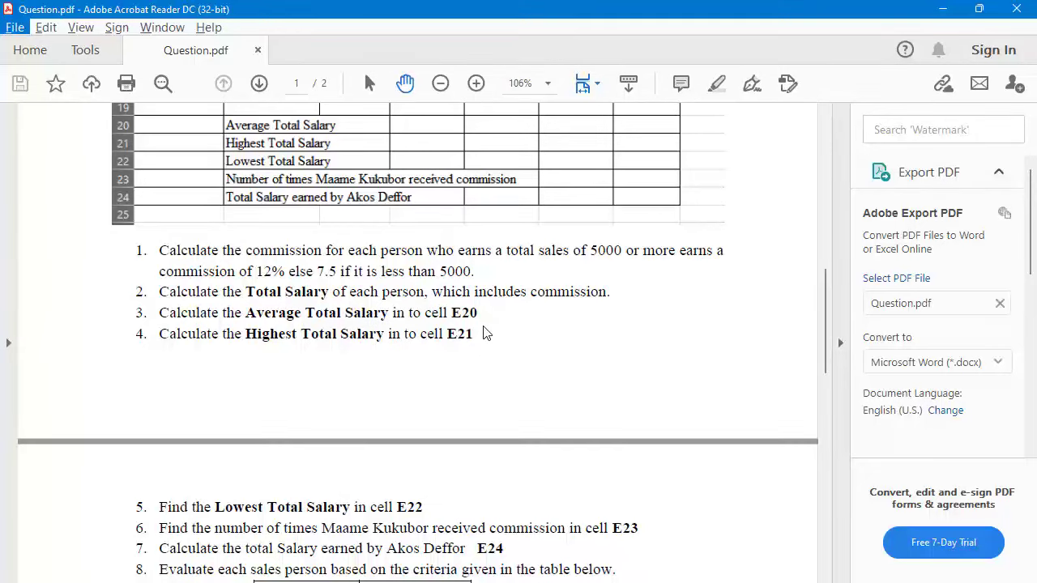
pyautogui.scroll(-4, 326, 397)
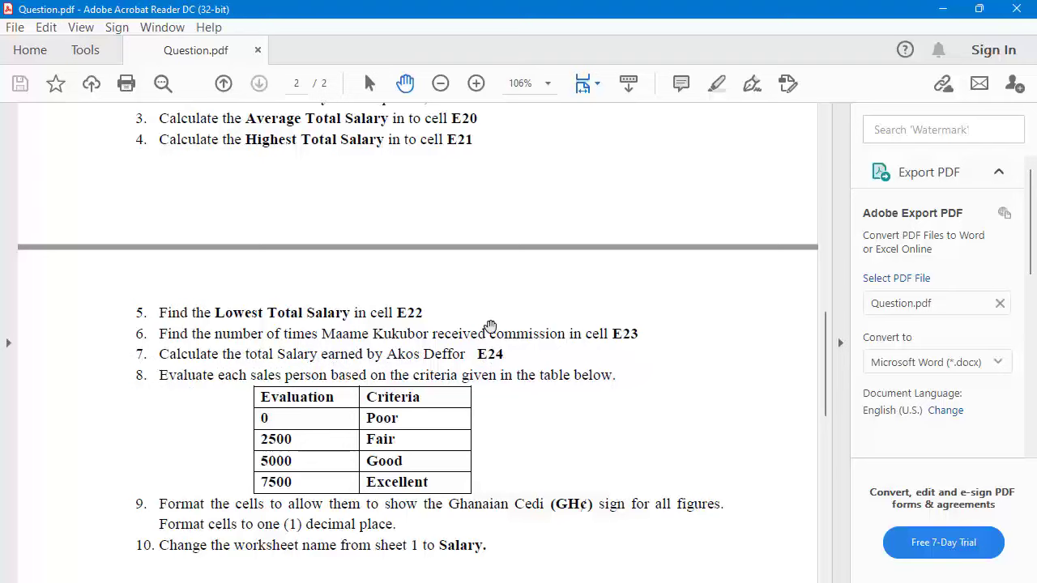
pyautogui.hotkey('alt', 'Tab')
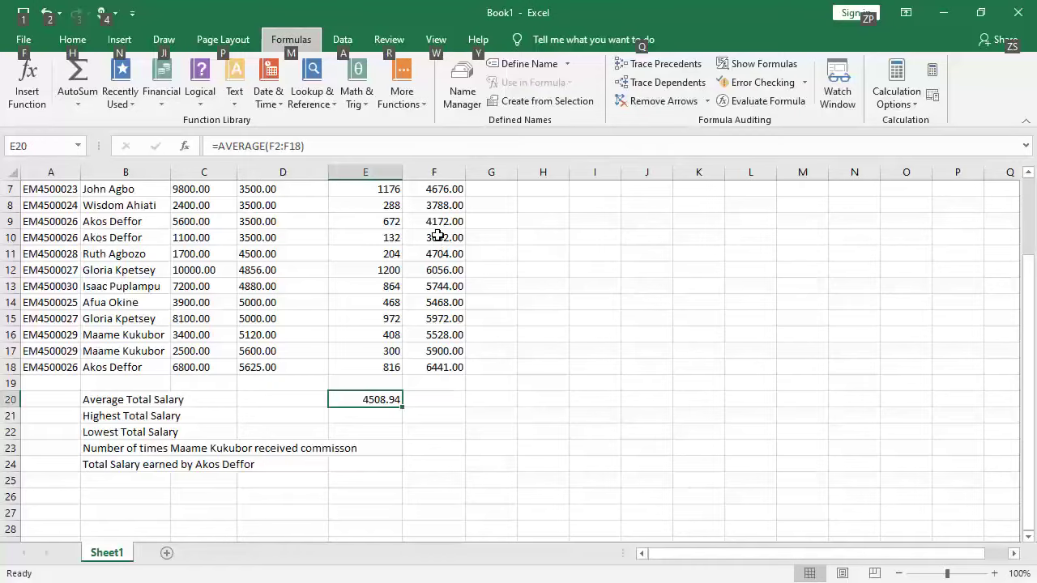
# Search for the max function and insert MAX in cell E21 of the Highest Total Salary row
pyautogui.scroll(-1, 382, 385)
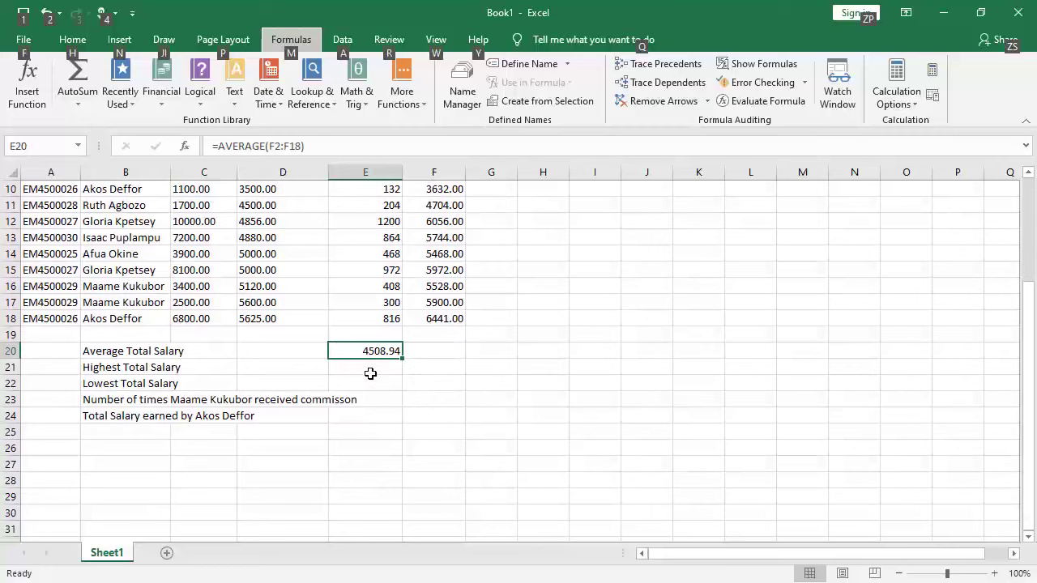
pyautogui.click(370, 369)
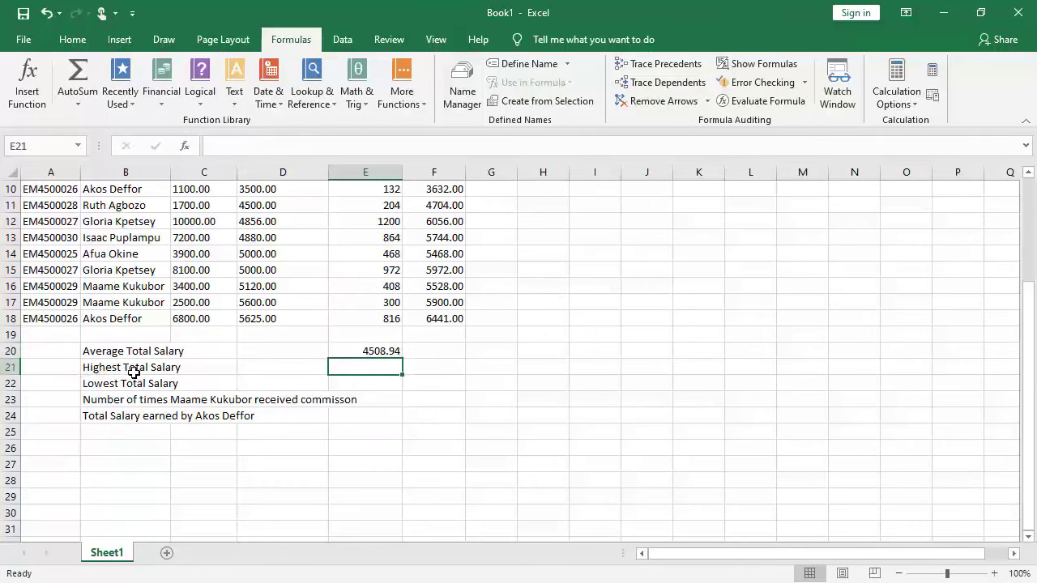
pyautogui.scroll(2, 399, 378)
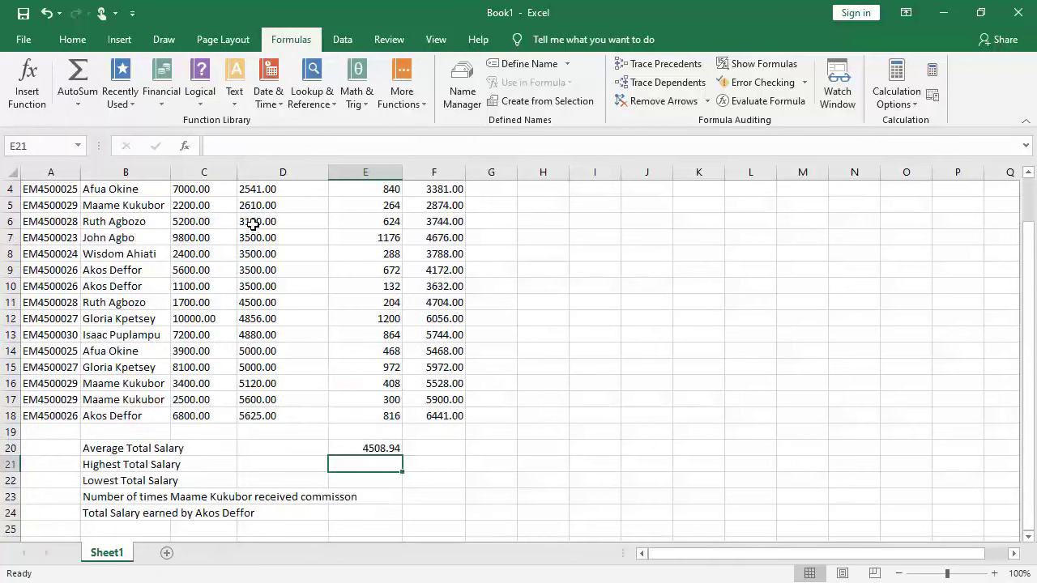
pyautogui.click(24, 75)
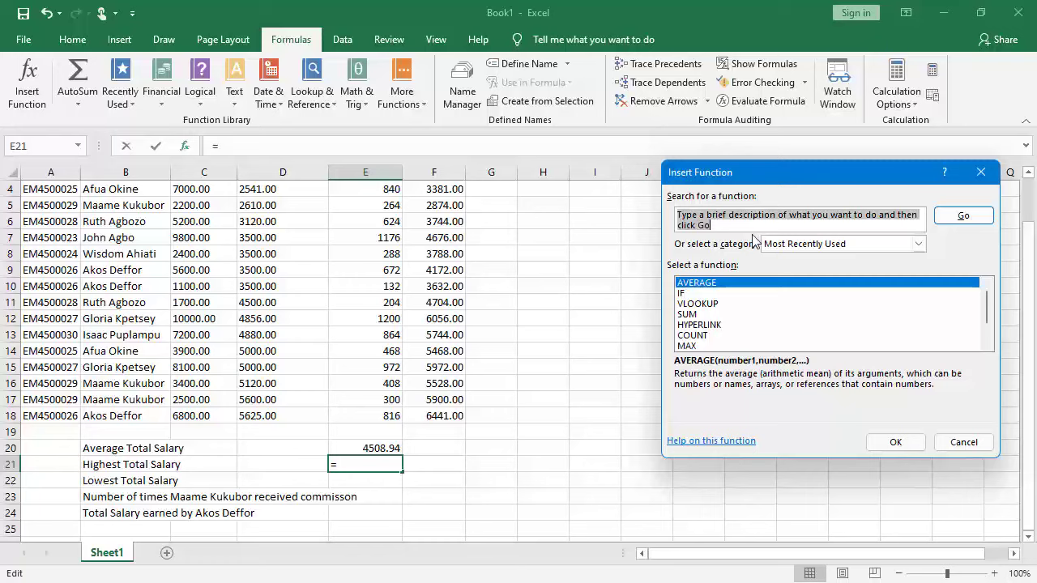
pyautogui.write('max')
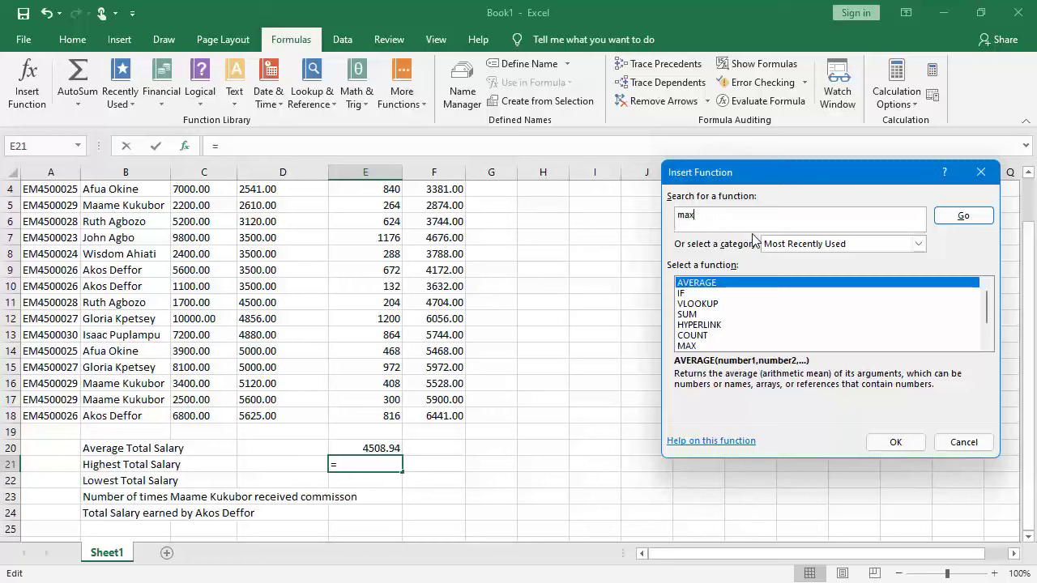
pyautogui.click(975, 218)
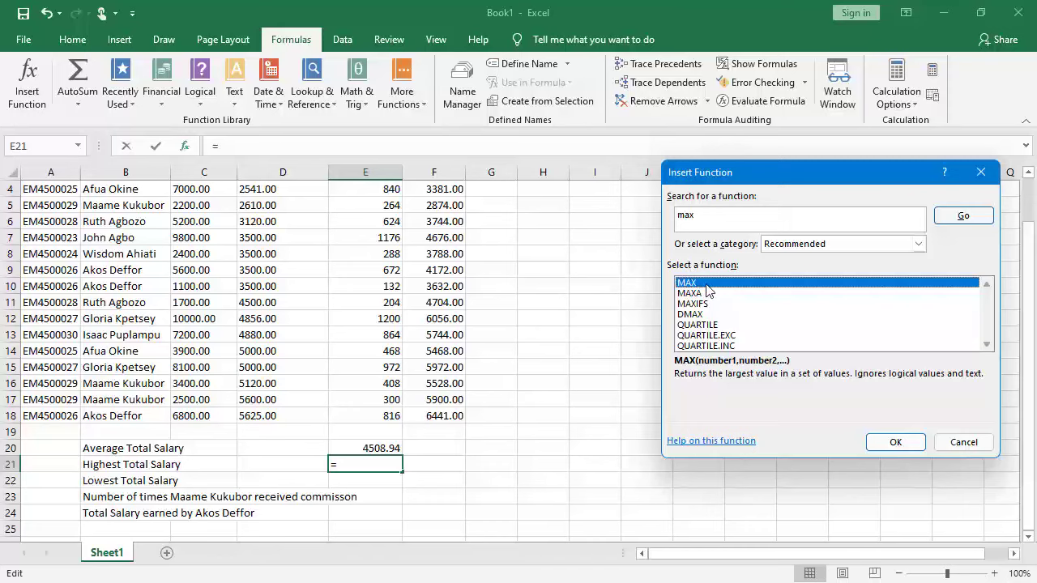
pyautogui.click(897, 442)
# Set the MAX function's first argument to the range F2:F18 and accept the formula
pyautogui.scroll(1, 458, 231)
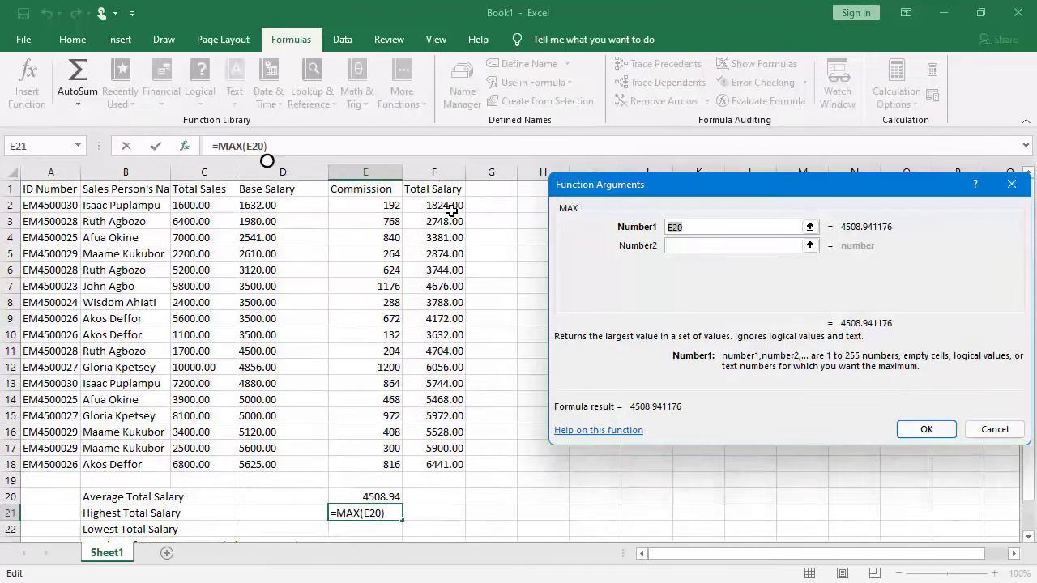
pyautogui.moveTo(438, 205); pyautogui.dragTo(446, 468)
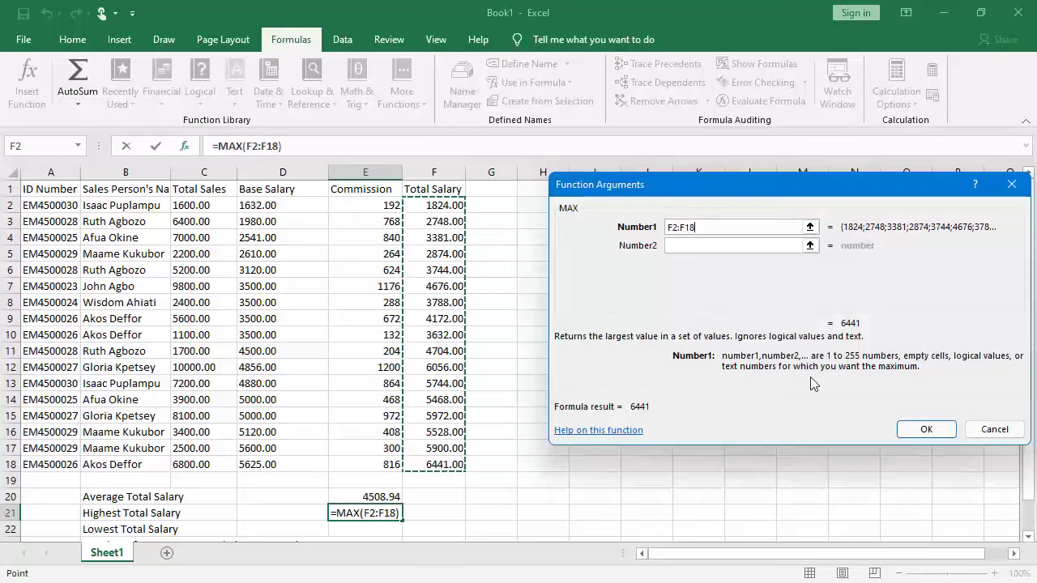
pyautogui.click(925, 429)
# Reduce the font size of the commission-count label in cell B23 to 10
pyautogui.scroll(-3, 473, 354)
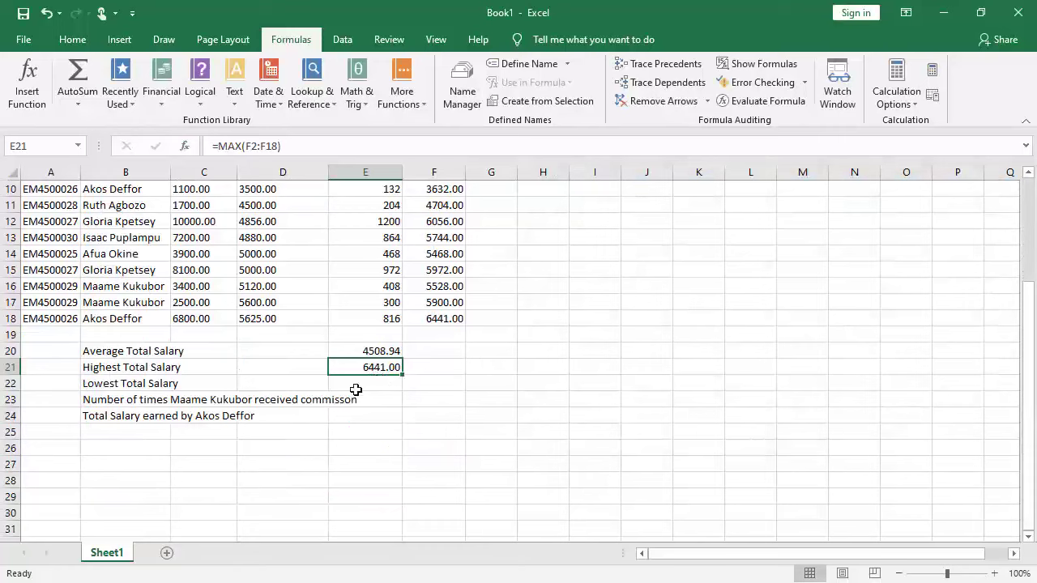
pyautogui.click(138, 401)
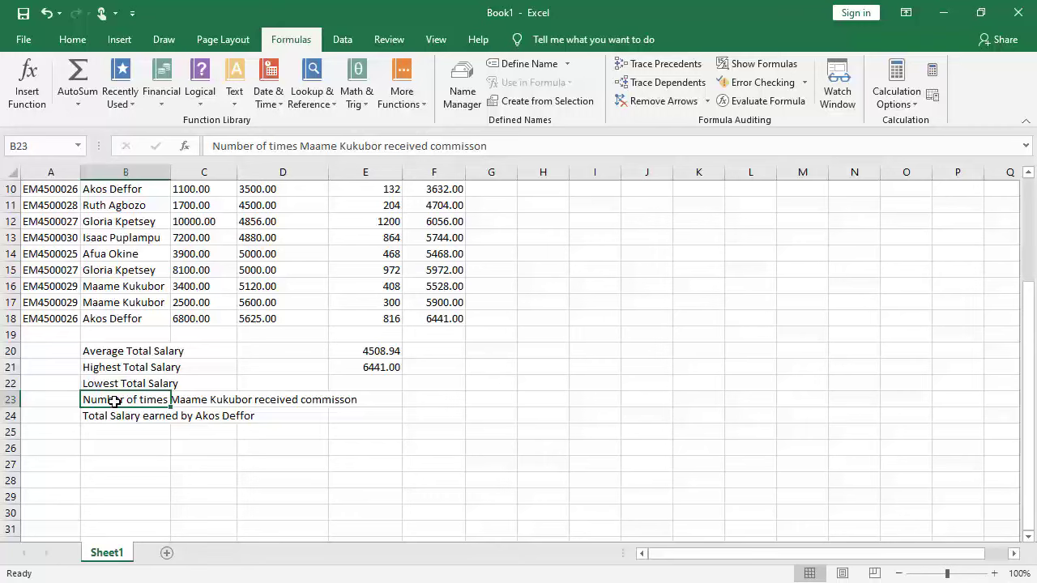
pyautogui.click(73, 40)
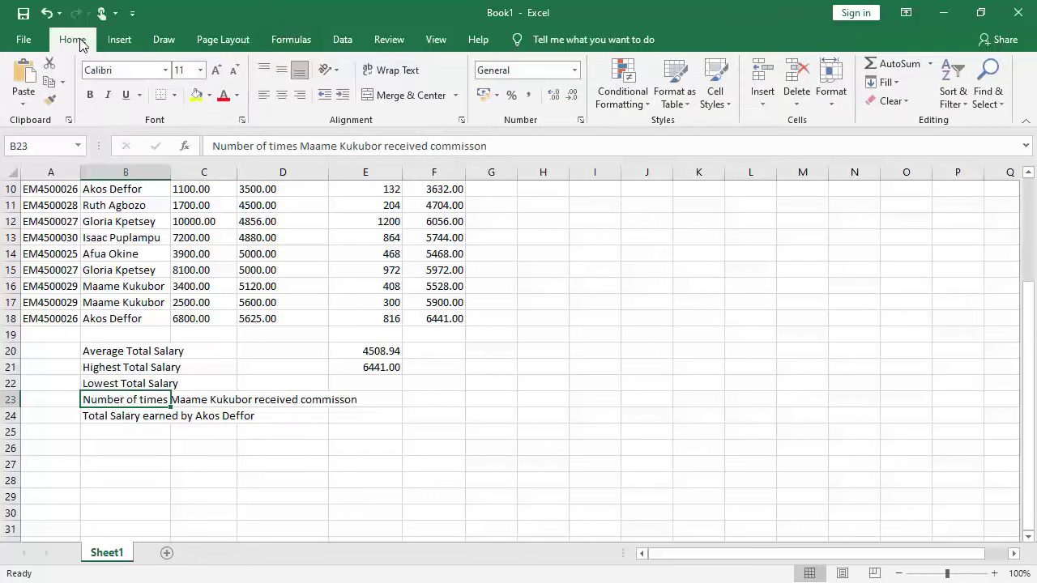
pyautogui.click(233, 71)
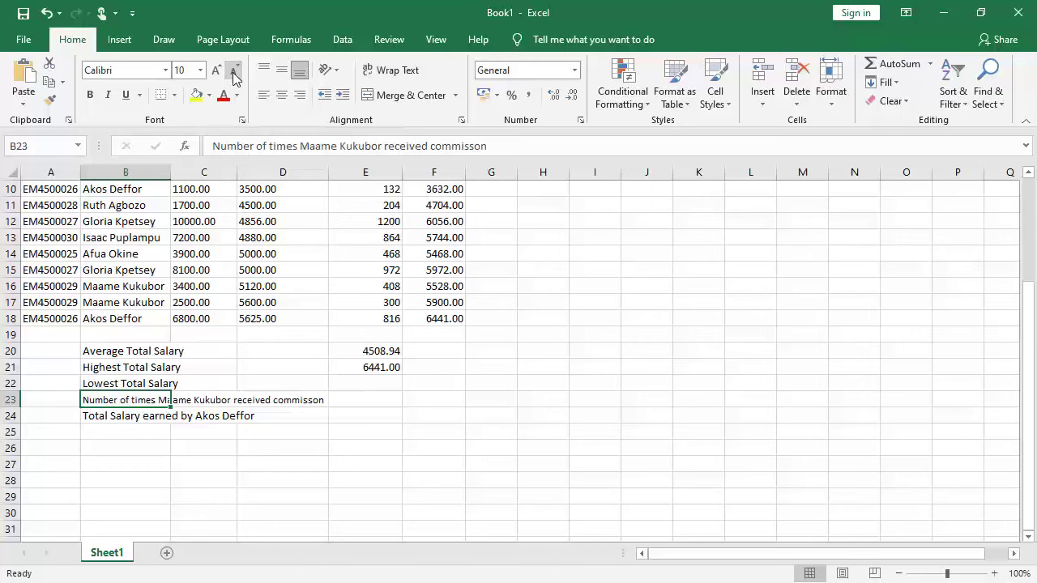
# Set the font size of the commission-count label in cell B23 to 10.5
pyautogui.scroll(1, 328, 405)
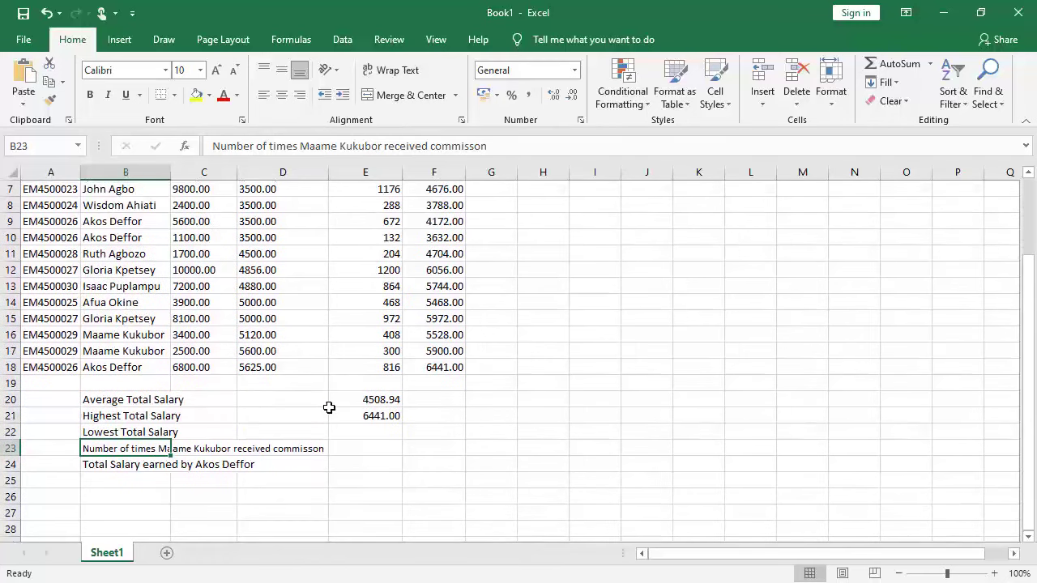
pyautogui.click(191, 73)
pyautogui.press('Return')
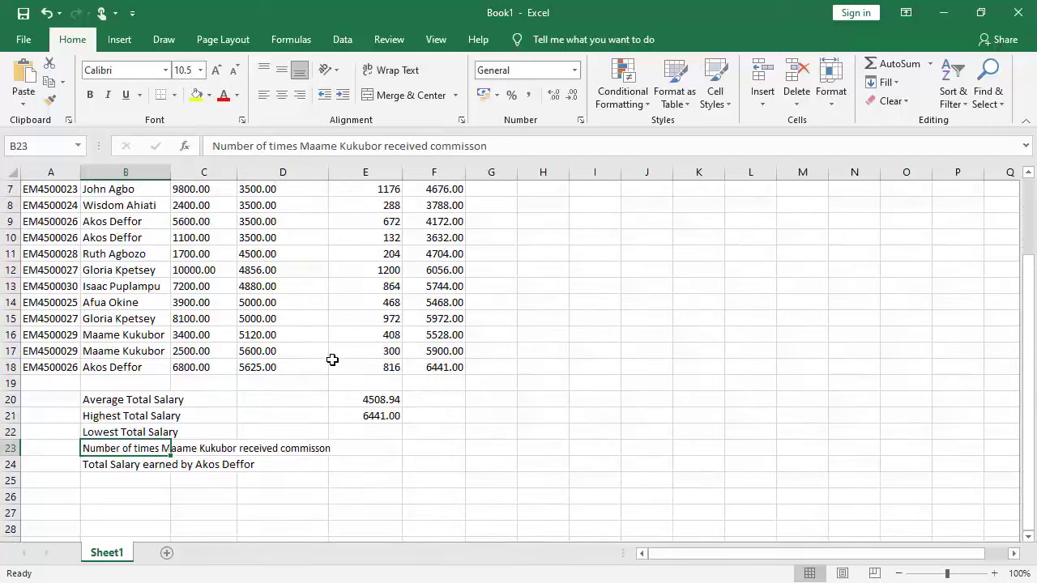
# Search for the min function and insert MIN in cell E22 of the Lowest Total Salary row
pyautogui.click(364, 434)
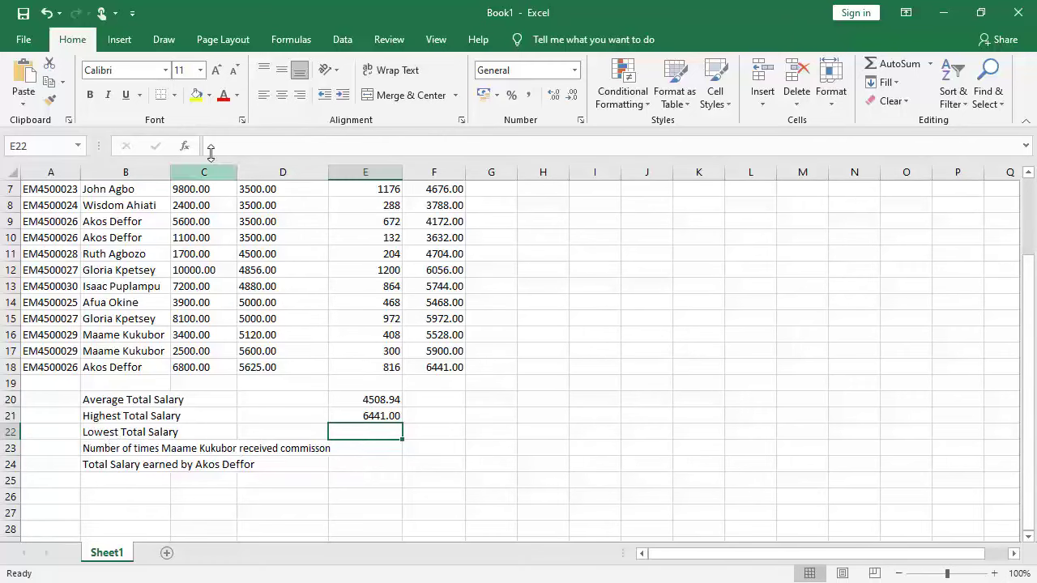
pyautogui.click(286, 42)
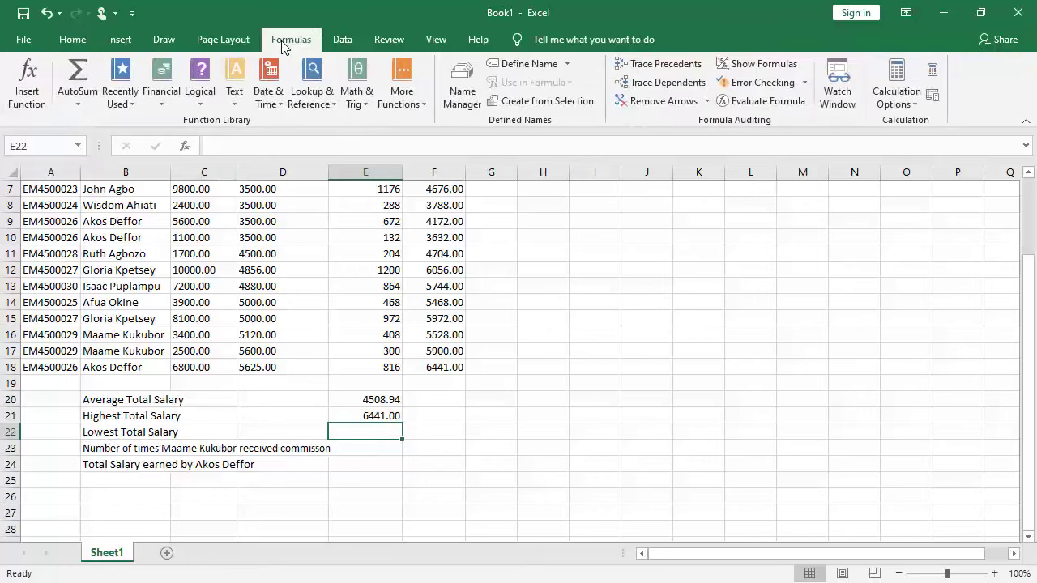
pyautogui.click(29, 77)
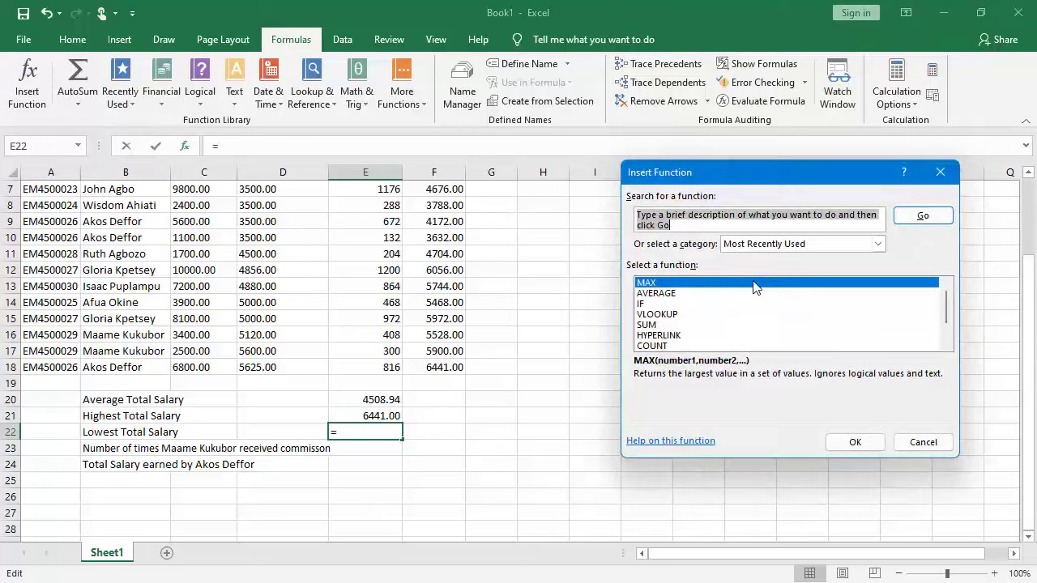
pyautogui.write('min')
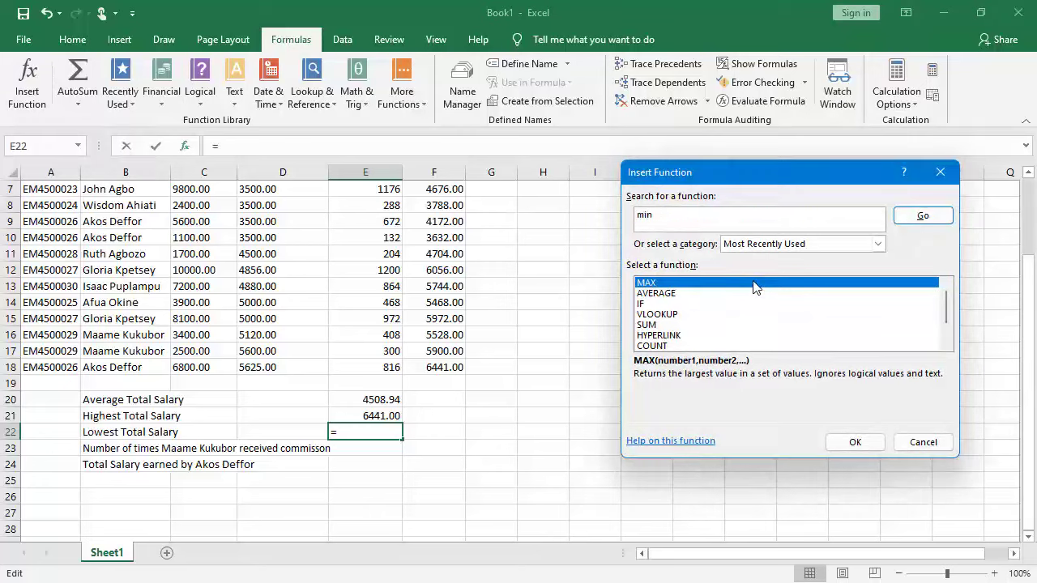
pyautogui.click(922, 215)
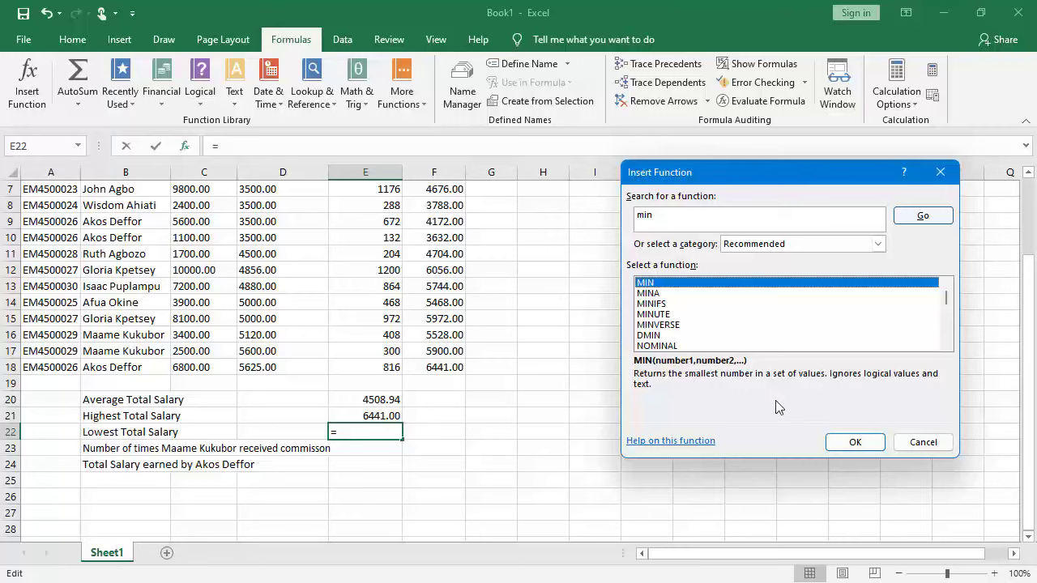
pyautogui.click(851, 440)
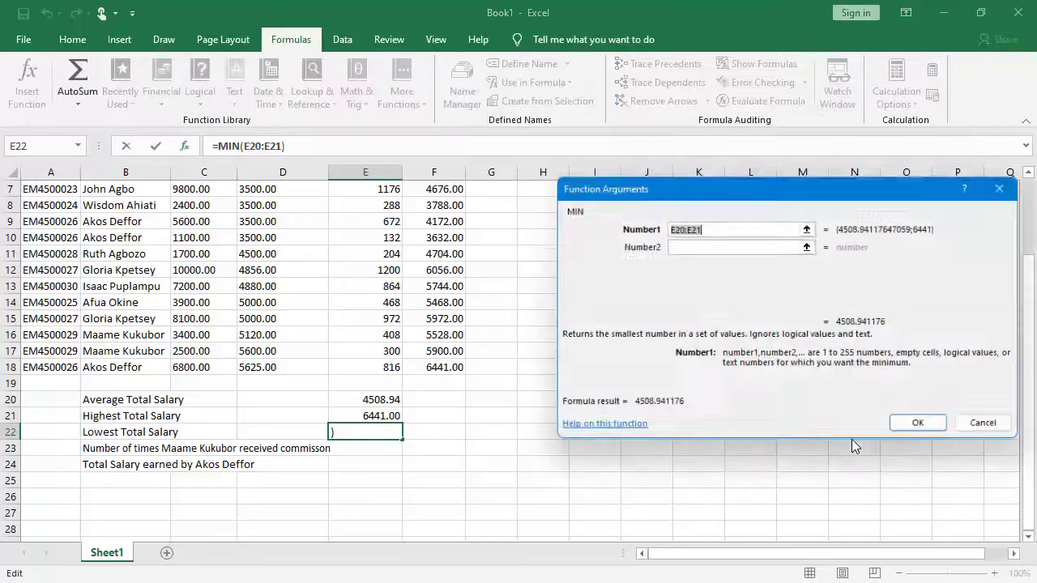
# Set the MIN function's first argument to the range F2:F18 and accept the formula
pyautogui.scroll(2, 469, 267)
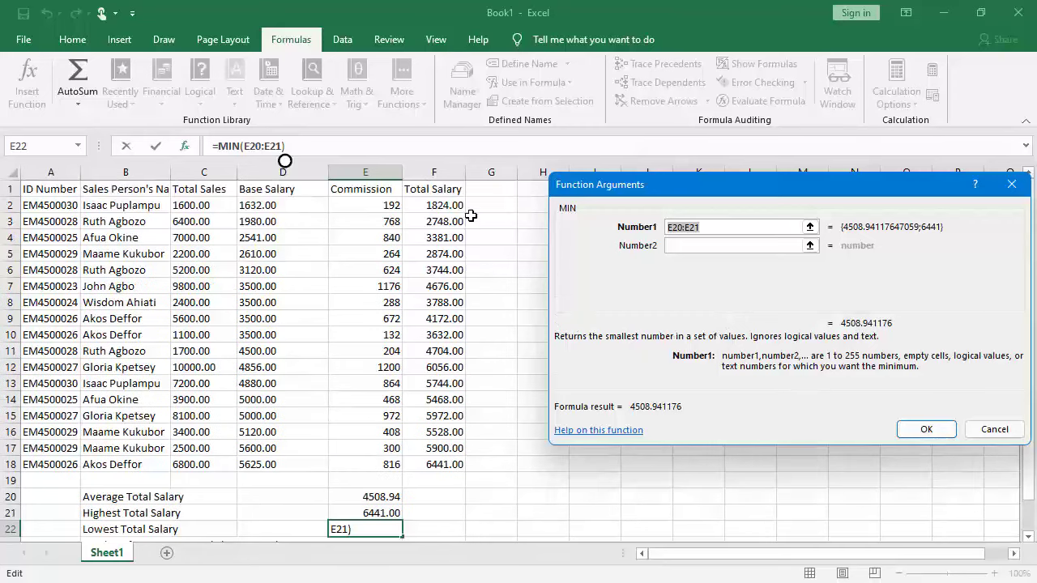
pyautogui.moveTo(452, 207); pyautogui.dragTo(438, 459)
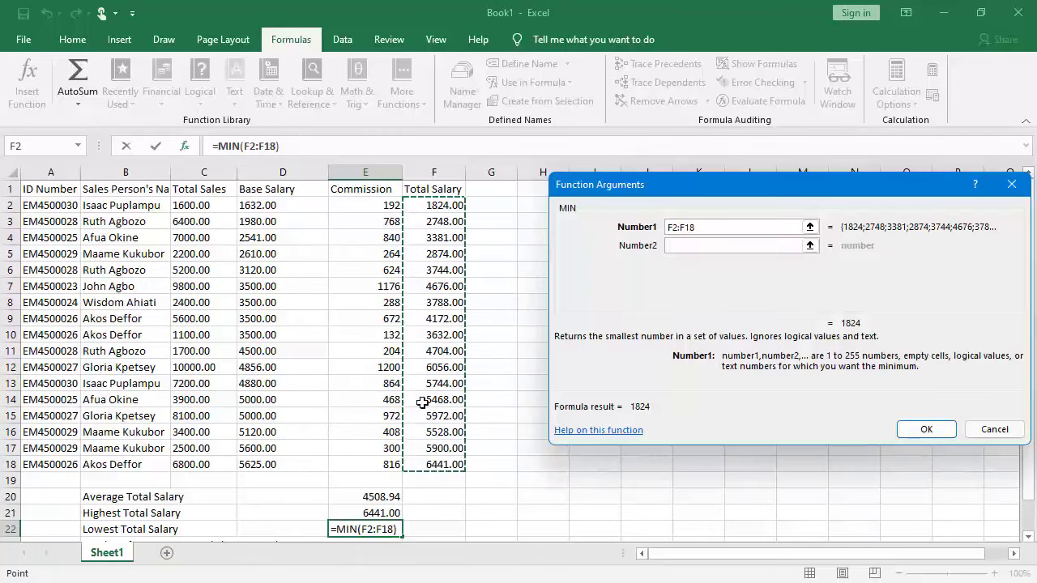
pyautogui.click(926, 428)
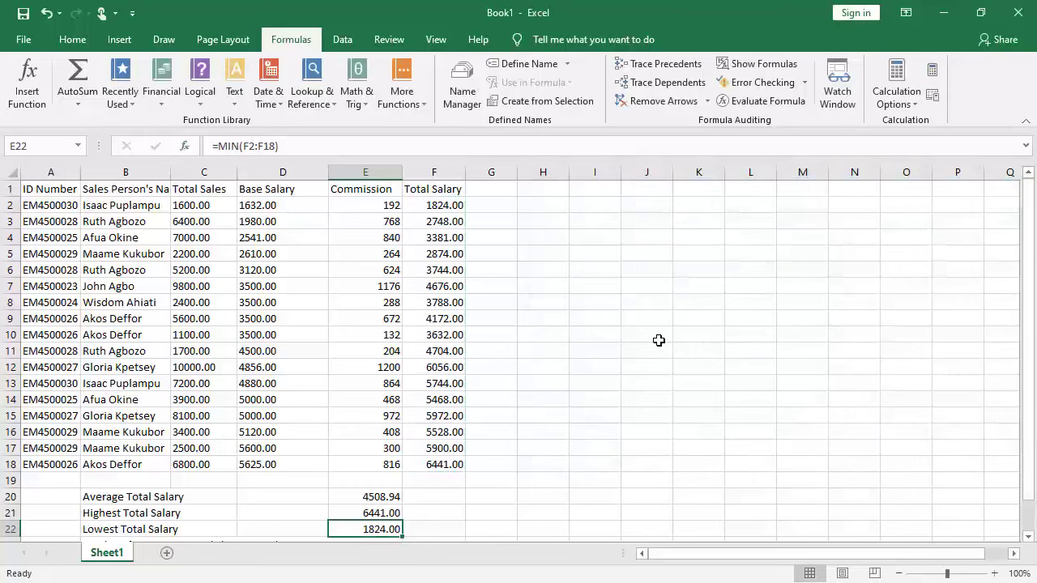
# Search for the countif function and insert COUNTIF in cell E23 of the commission-count row
pyautogui.scroll(-3, 500, 336)
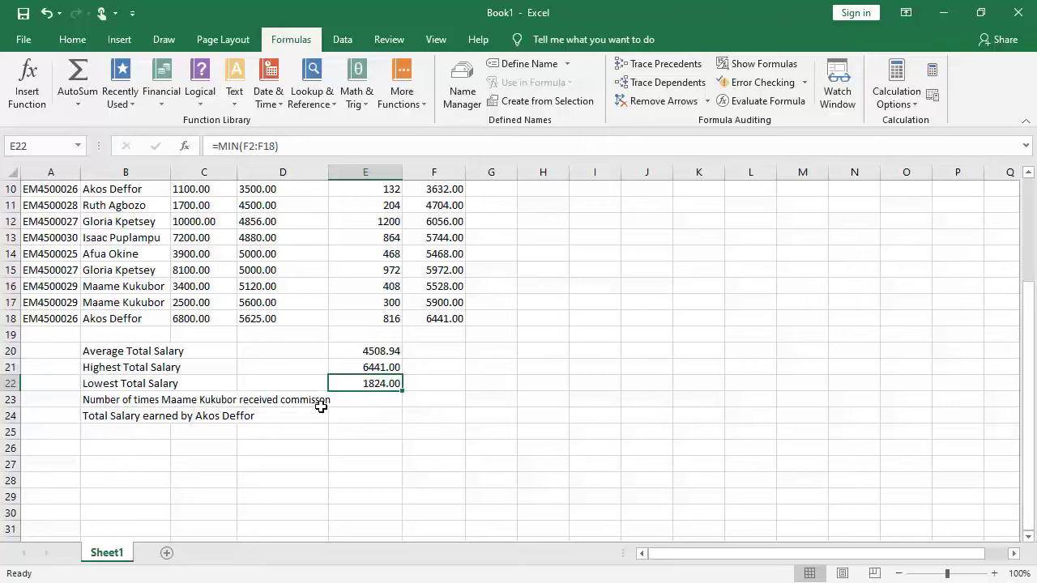
pyautogui.click(378, 402)
pyautogui.scroll(3, 378, 405)
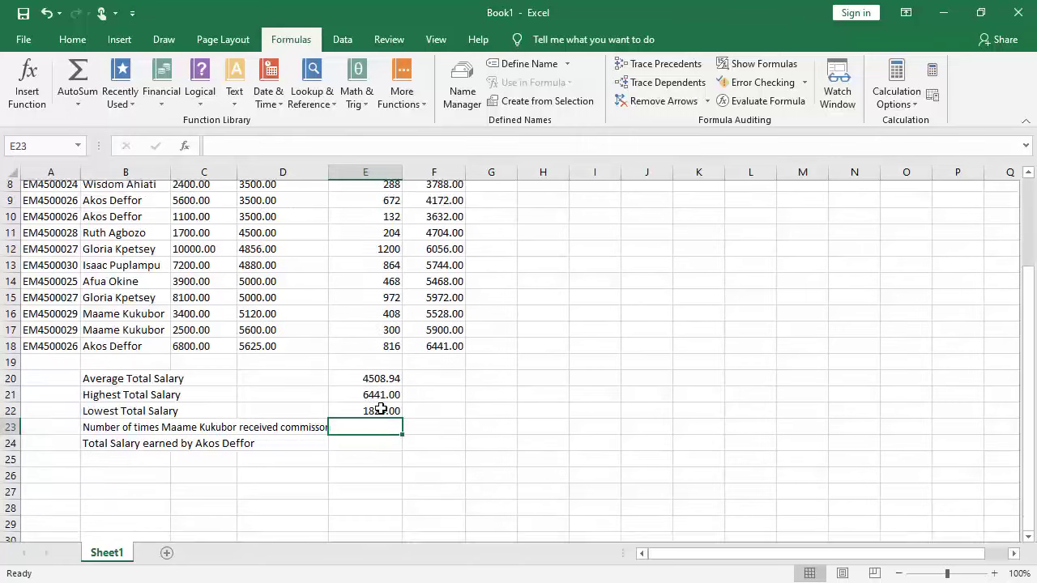
pyautogui.scroll(-3, 377, 412)
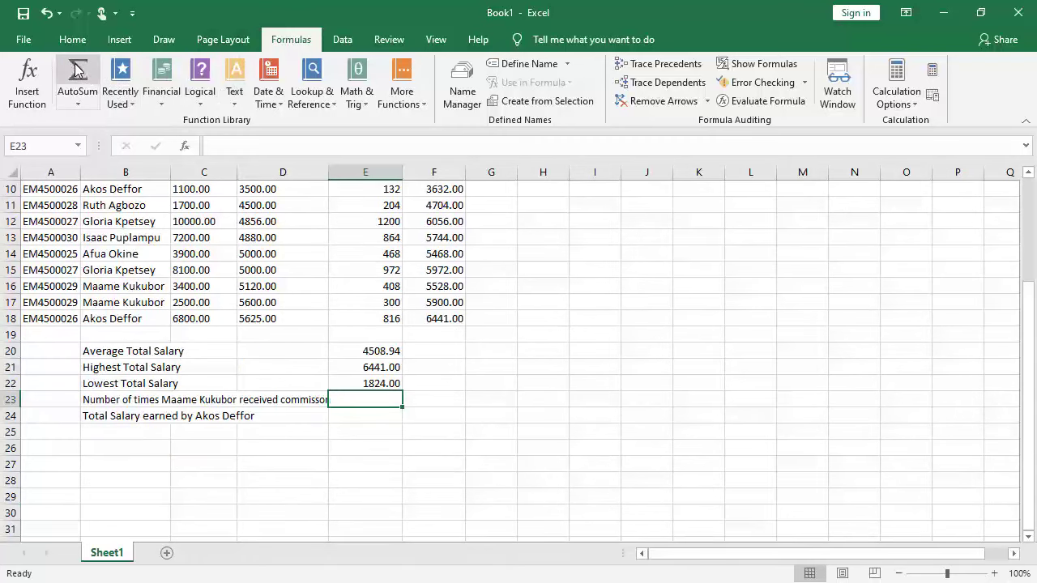
pyautogui.click(28, 76)
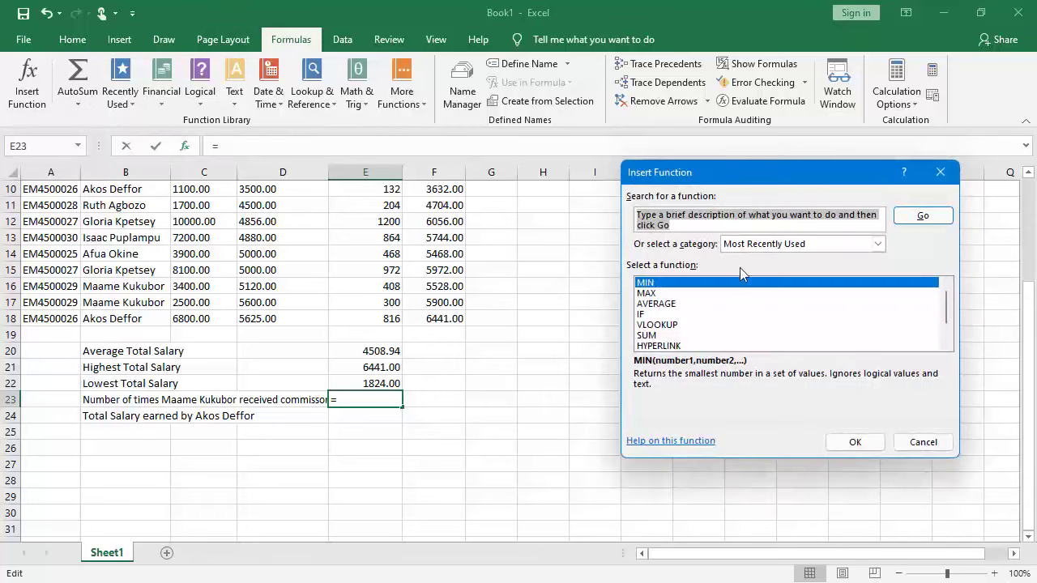
pyautogui.scroll(-1, 776, 324)
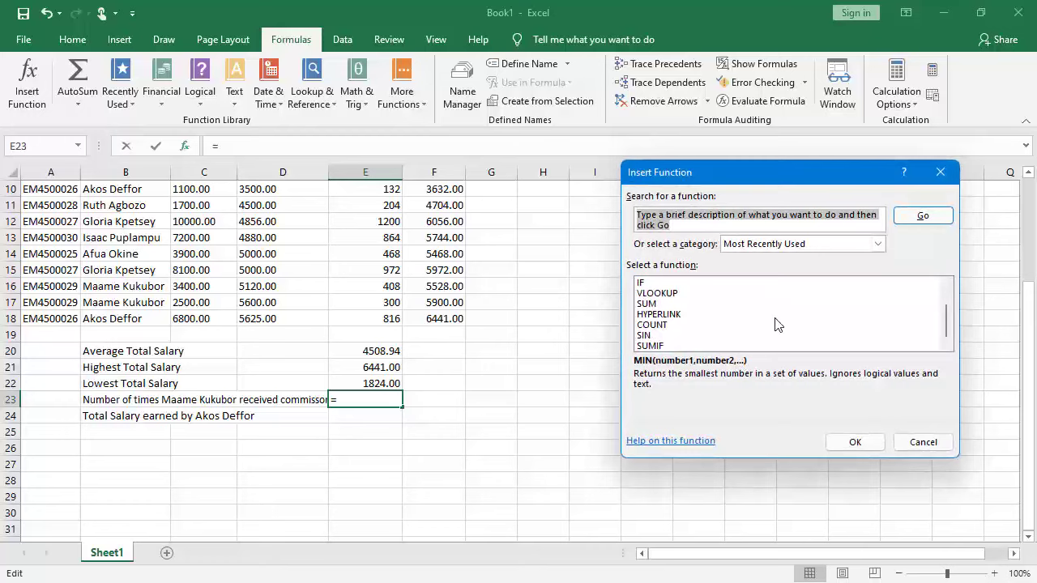
pyautogui.scroll(1, 776, 324)
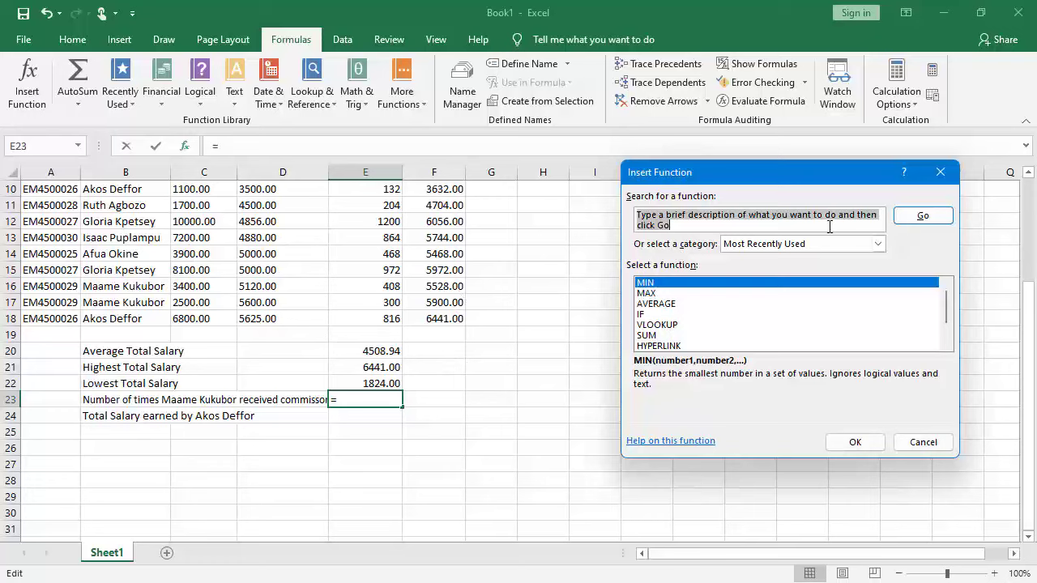
pyautogui.write('countif')
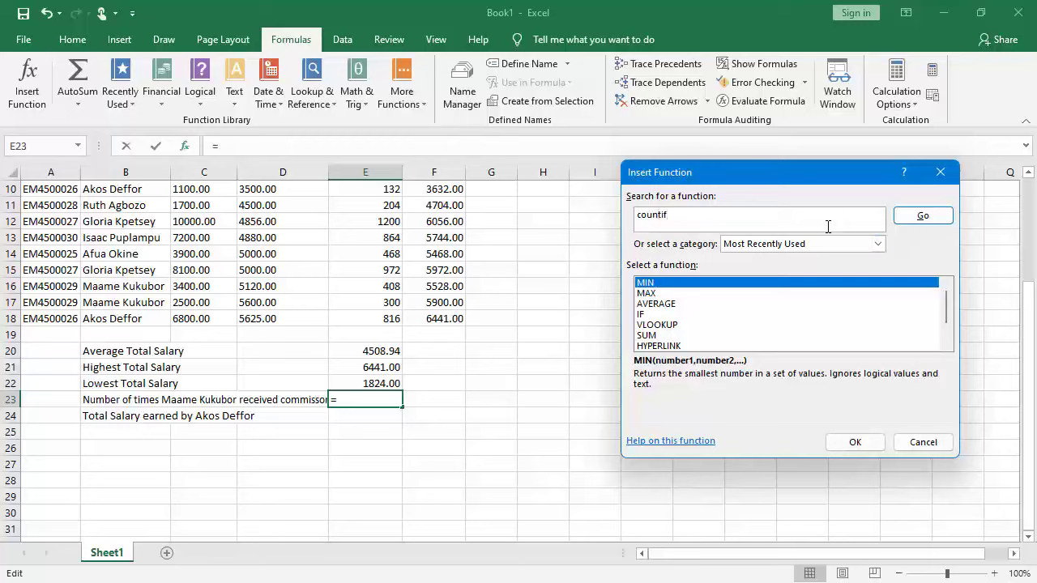
pyautogui.click(920, 216)
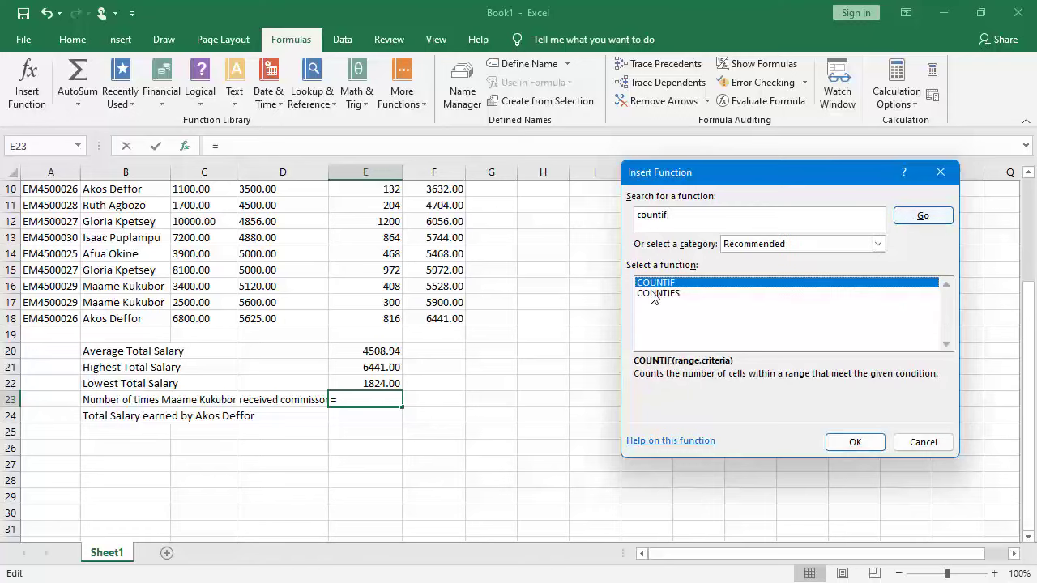
pyautogui.click(854, 443)
# Set the COUNTIF function's range to the salesperson names in B2:B18
pyautogui.scroll(3, 259, 283)
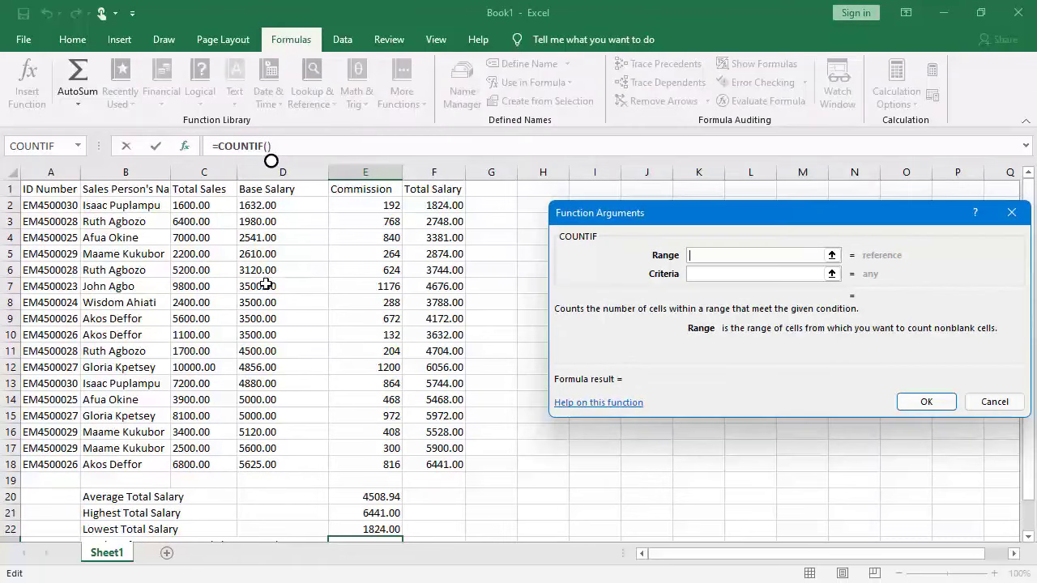
pyautogui.scroll(-1, 243, 267)
pyautogui.scroll(1, 202, 243)
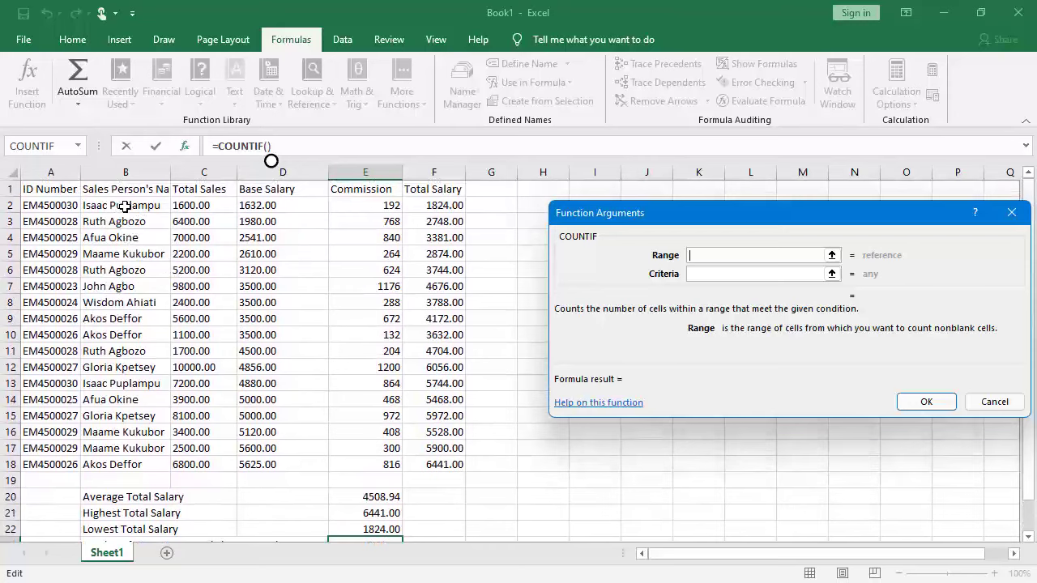
pyautogui.moveTo(126, 205); pyautogui.dragTo(135, 412)
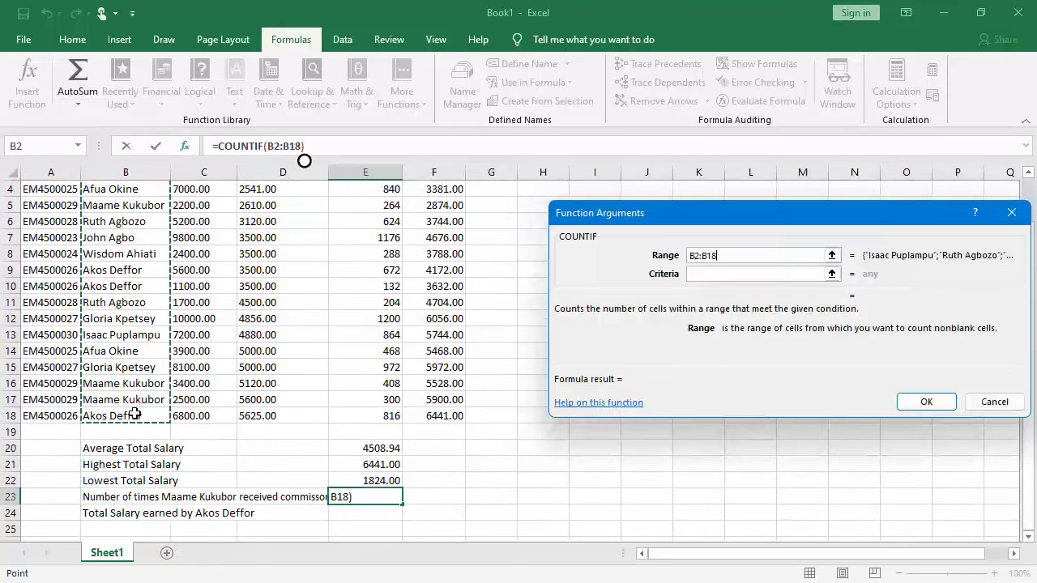
# Enter the full name of the salesperson mentioned in the B23 label as the COUNTIF criteria and accept the formula
pyautogui.scroll(1, 189, 408)
pyautogui.scroll(-3, 241, 361)
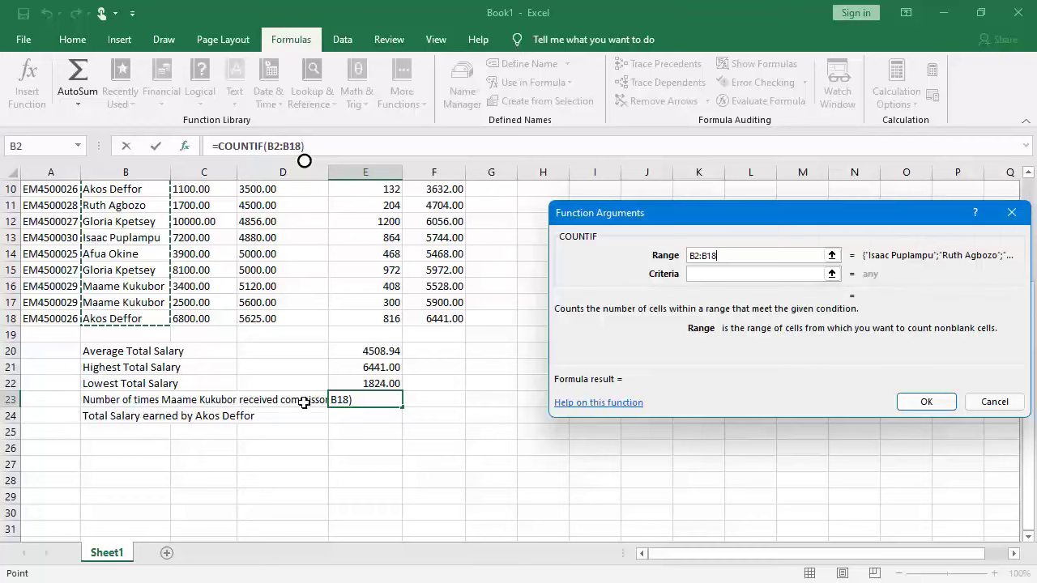
pyautogui.click(739, 276)
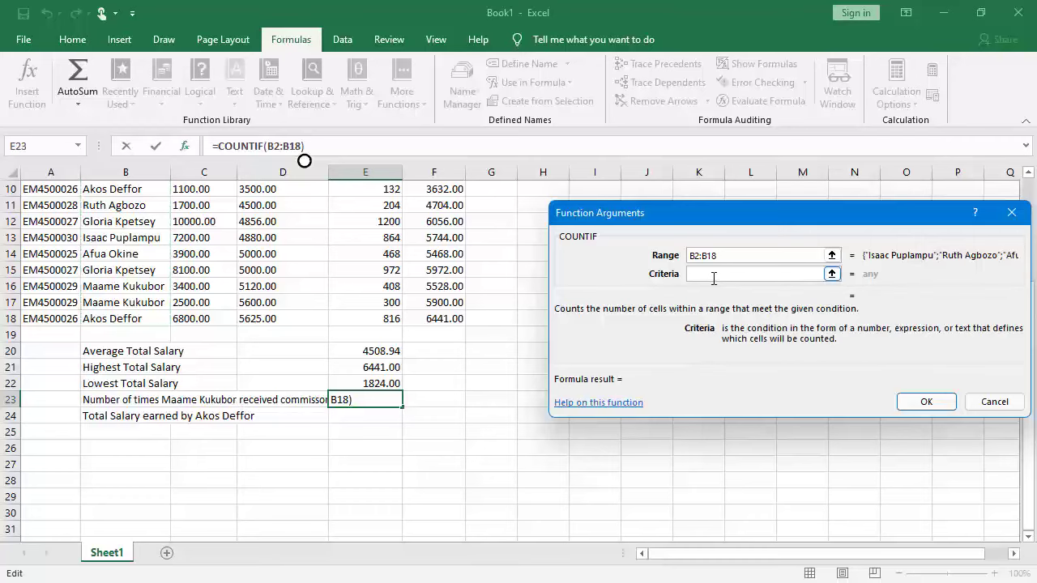
pyautogui.write('Maam')
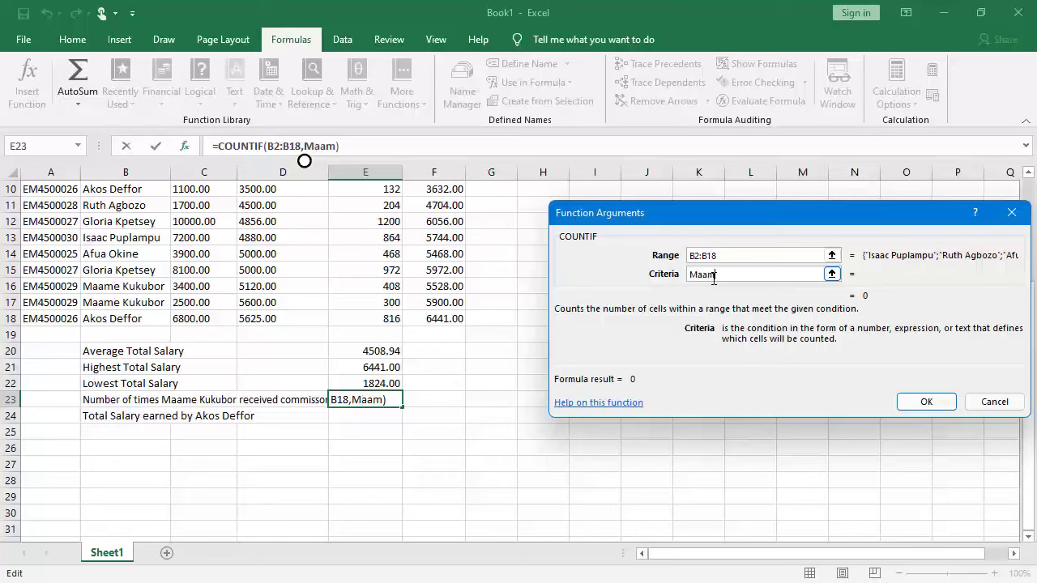
pyautogui.write('e ')
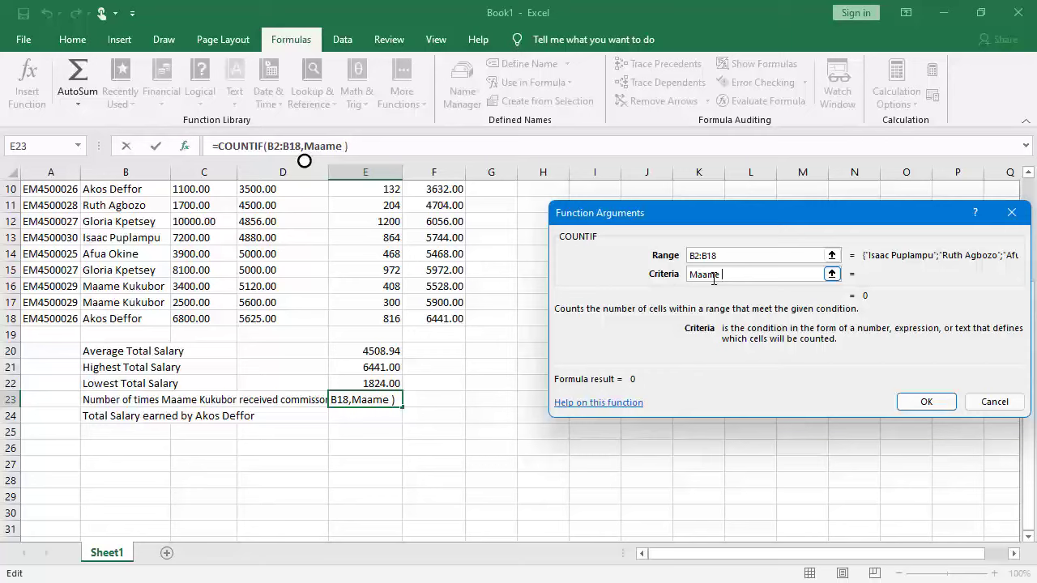
pyautogui.write('Kuk')
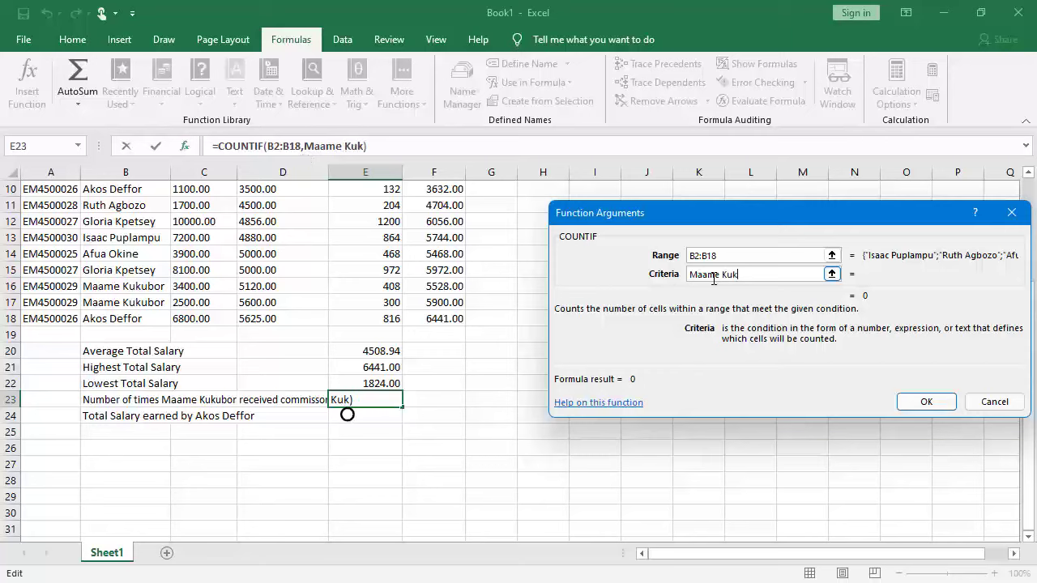
pyautogui.write('ubor')
pyautogui.click(926, 402)
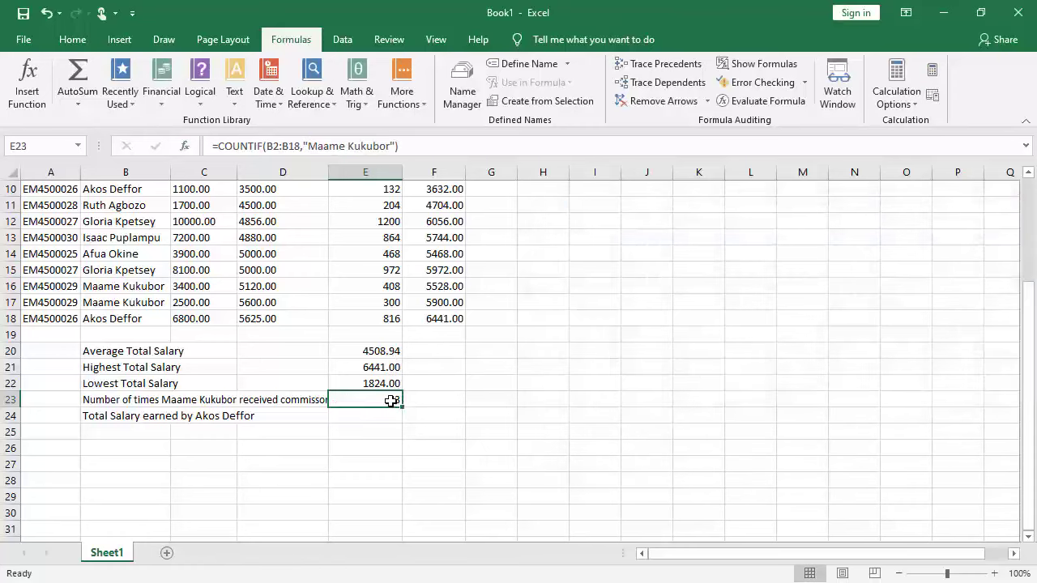
# Search for the sumif function and insert SUMIF in cell E24 of the total salary earned row
pyautogui.scroll(-1, 389, 403)
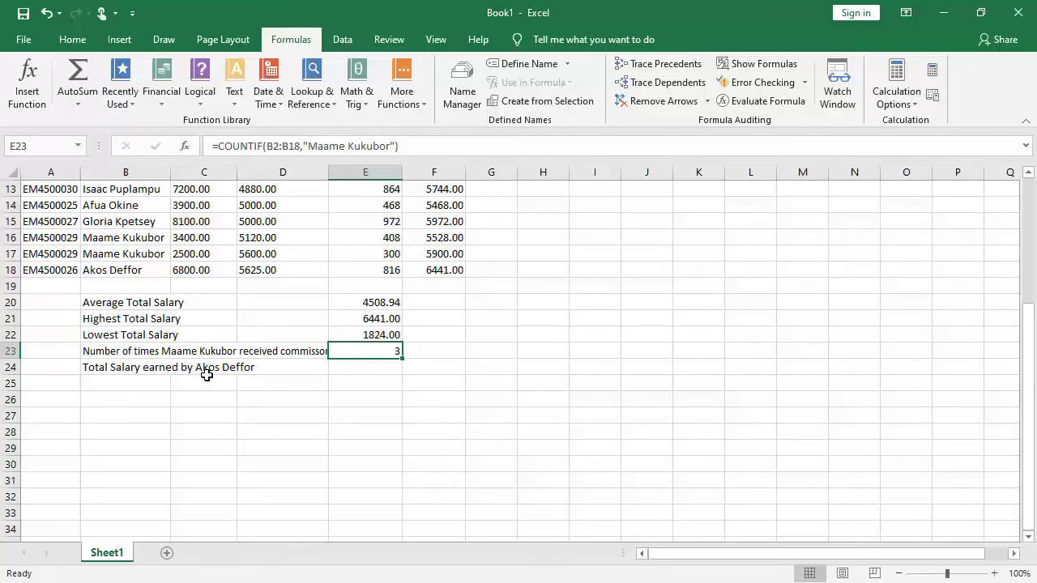
pyautogui.click(366, 369)
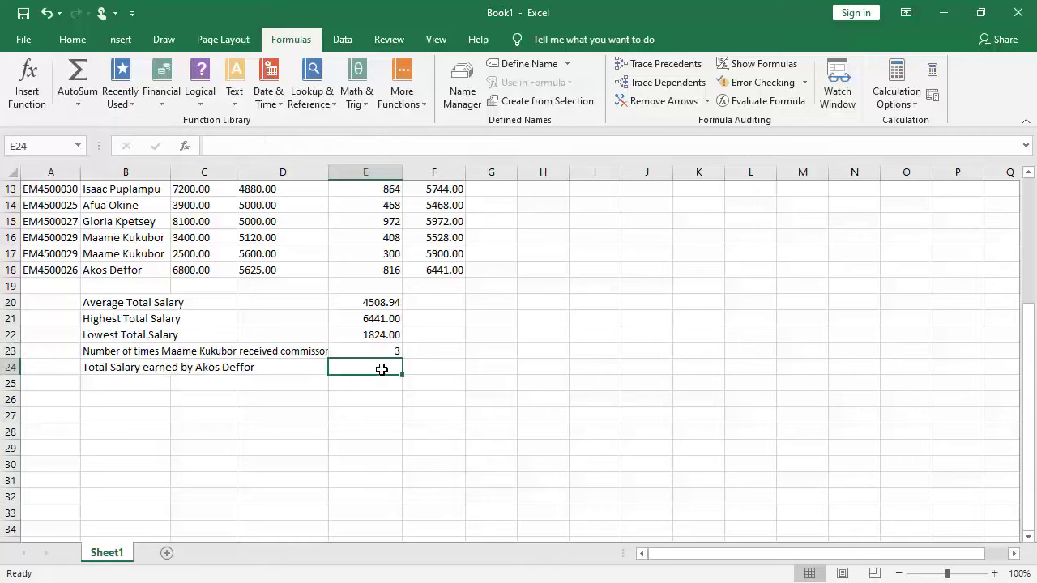
pyautogui.scroll(1, 381, 381)
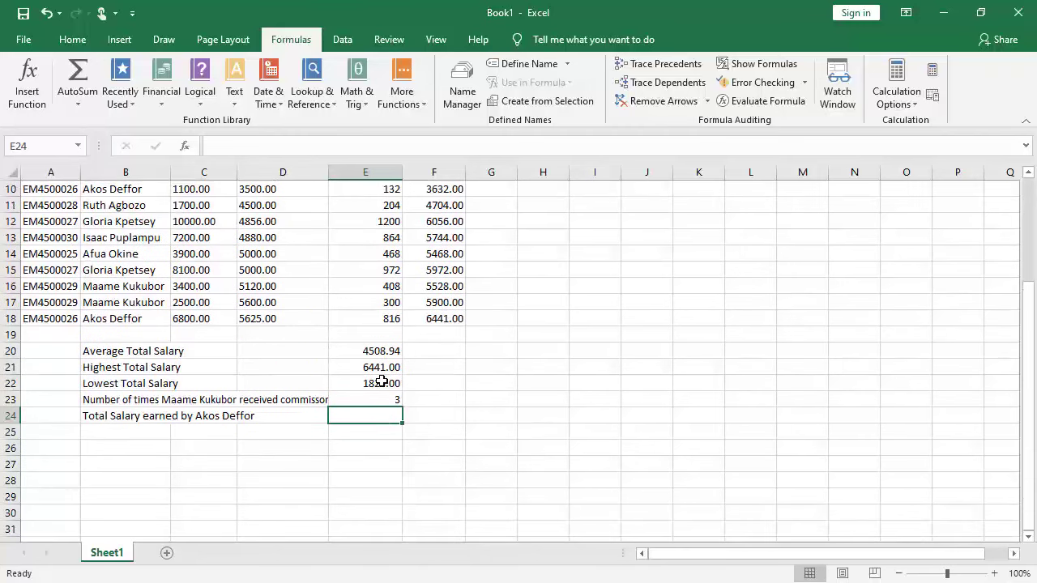
pyautogui.scroll(3, 381, 381)
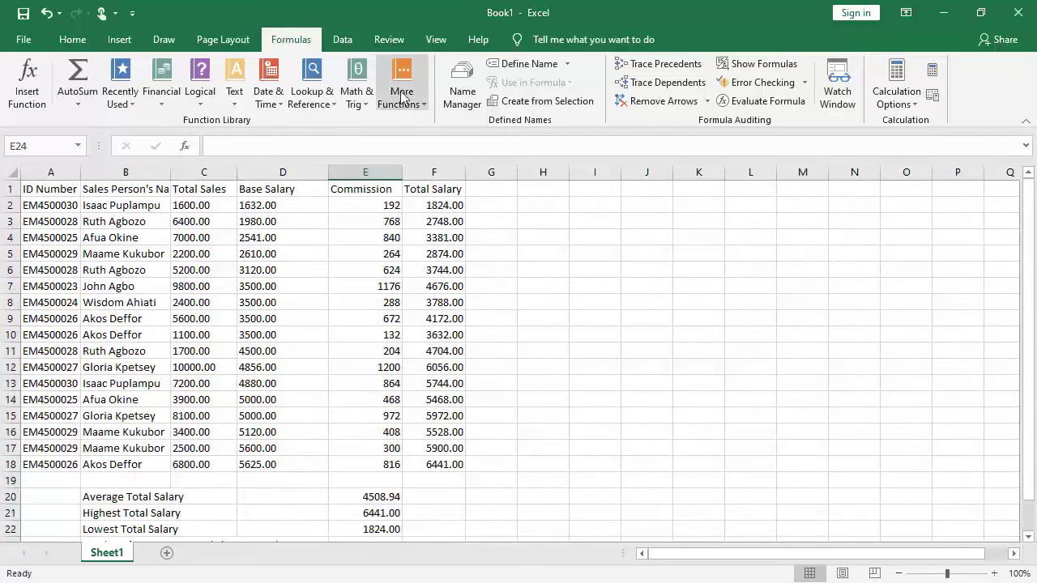
pyautogui.click(29, 70)
pyautogui.moveTo(782, 190); pyautogui.dragTo(703, 74)
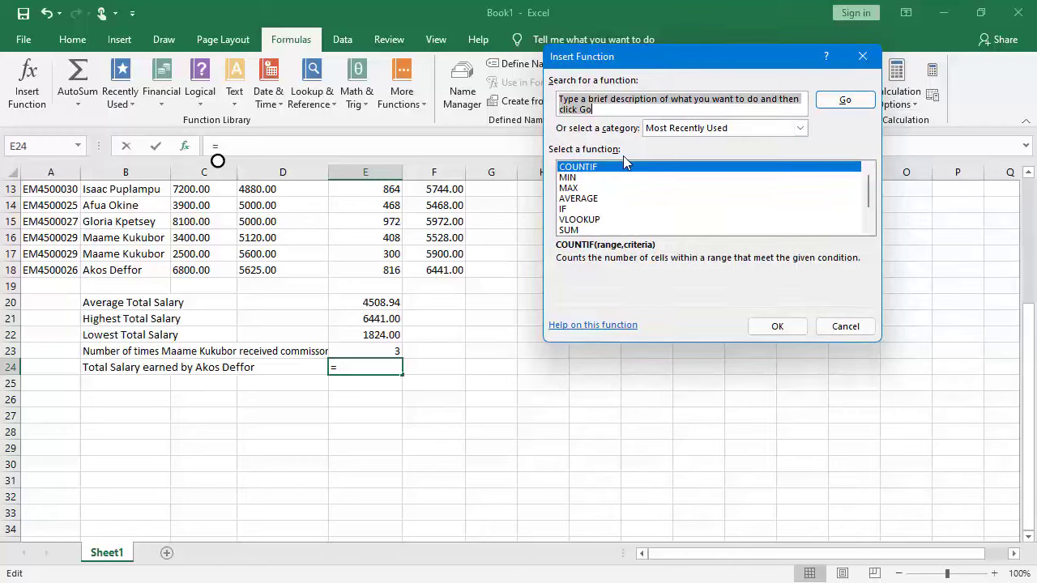
pyautogui.write('sumif')
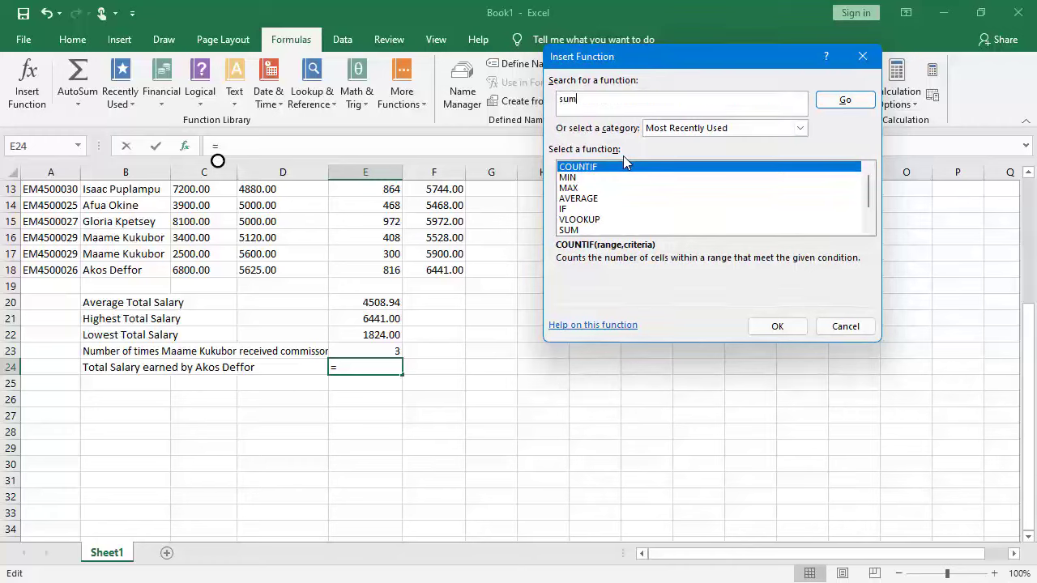
pyautogui.click(835, 101)
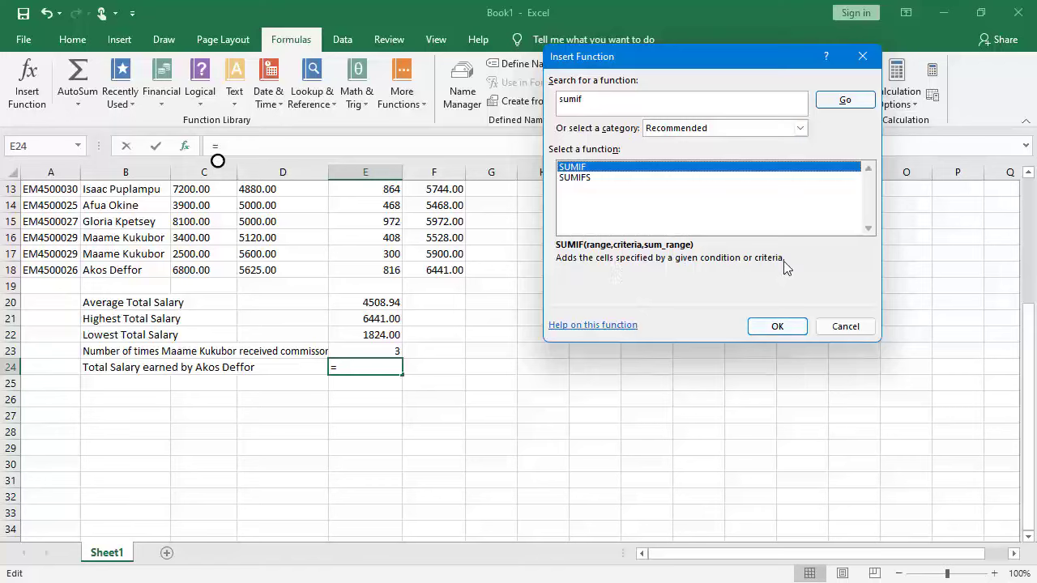
pyautogui.click(779, 326)
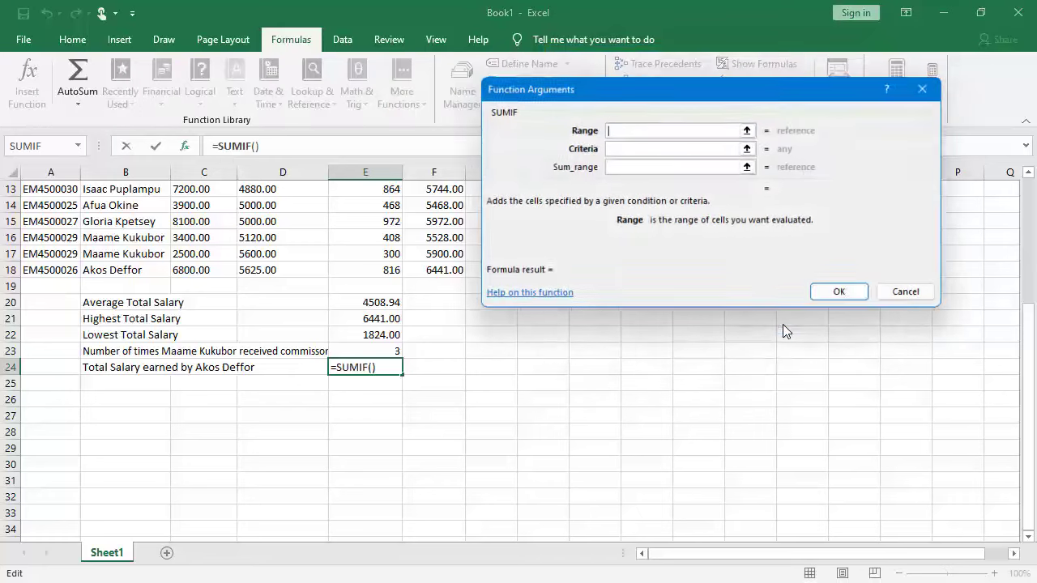
# Set the SUMIF function's range to the salesperson names in B2:B18
pyautogui.moveTo(695, 92); pyautogui.dragTo(711, 210)
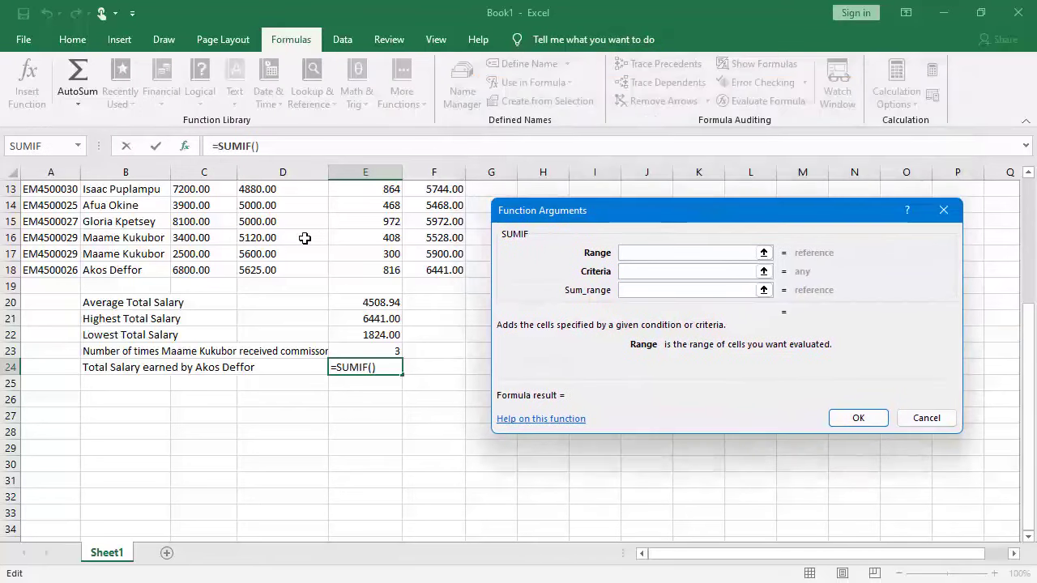
pyautogui.scroll(4, 308, 238)
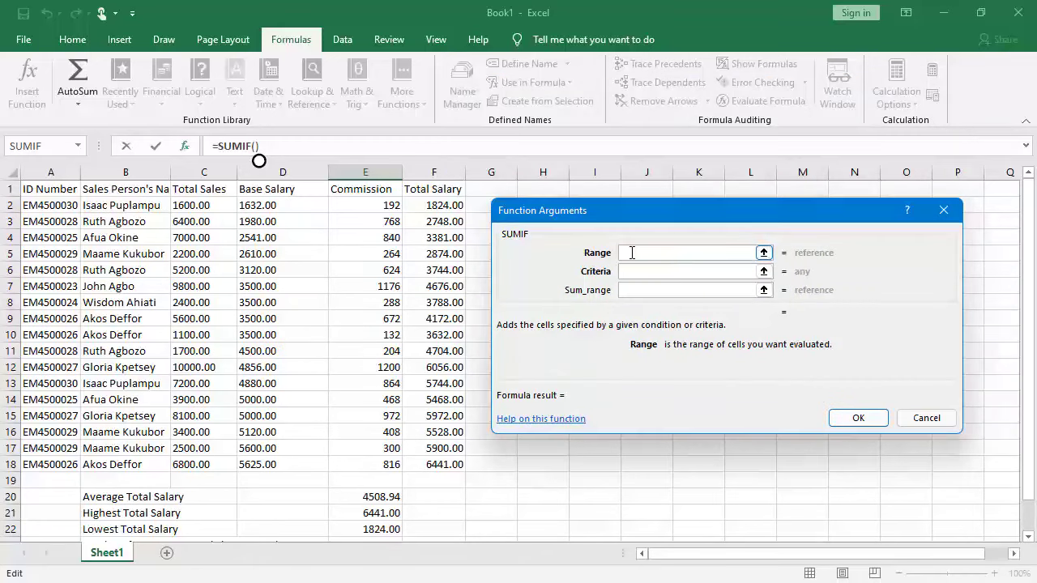
pyautogui.moveTo(127, 206); pyautogui.dragTo(132, 466)
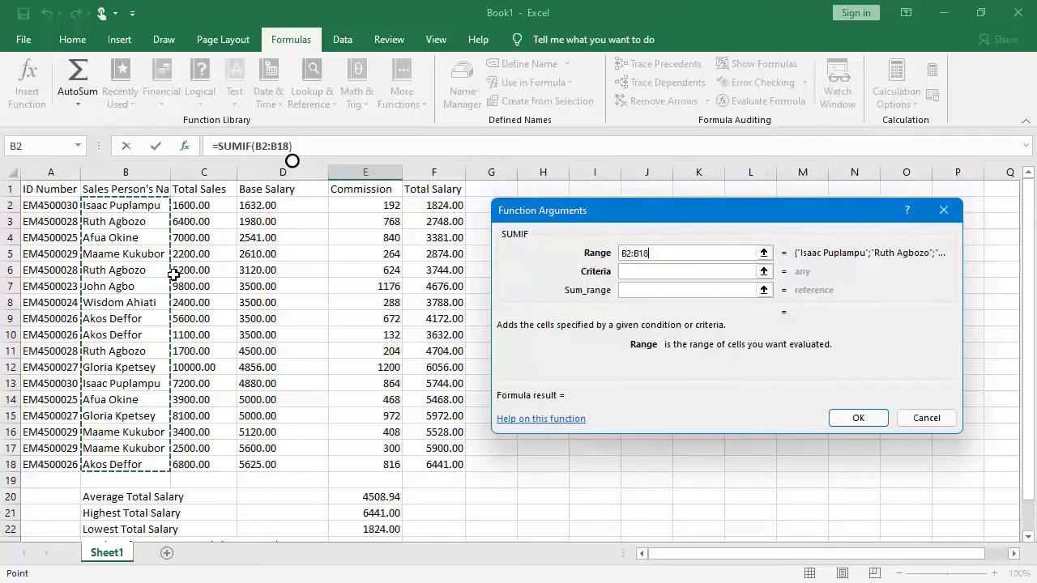
# Enter the full name of the salesperson mentioned in the B24 label as the SUMIF criteria
pyautogui.scroll(-2, 175, 271)
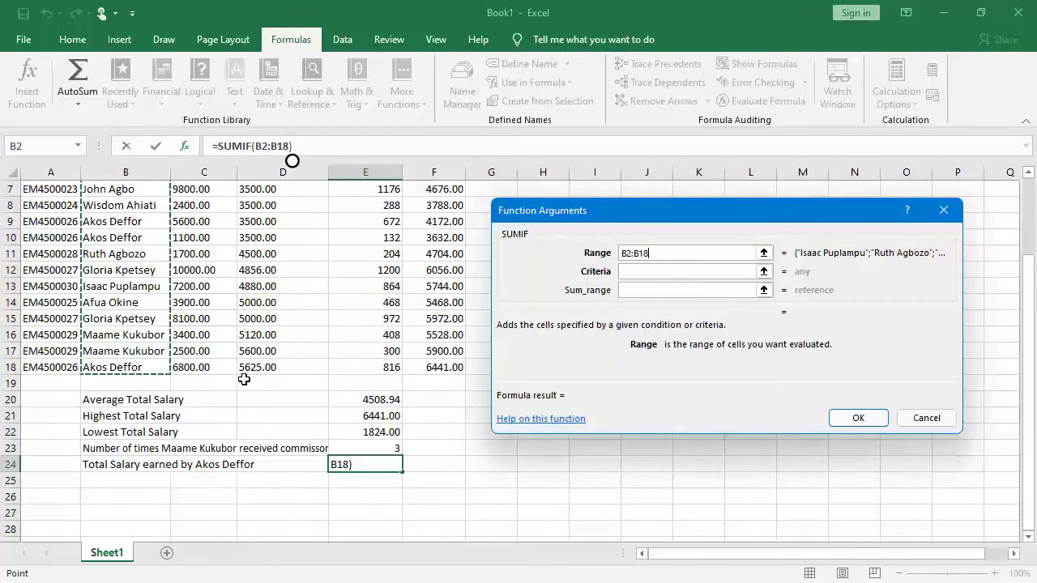
pyautogui.click(665, 272)
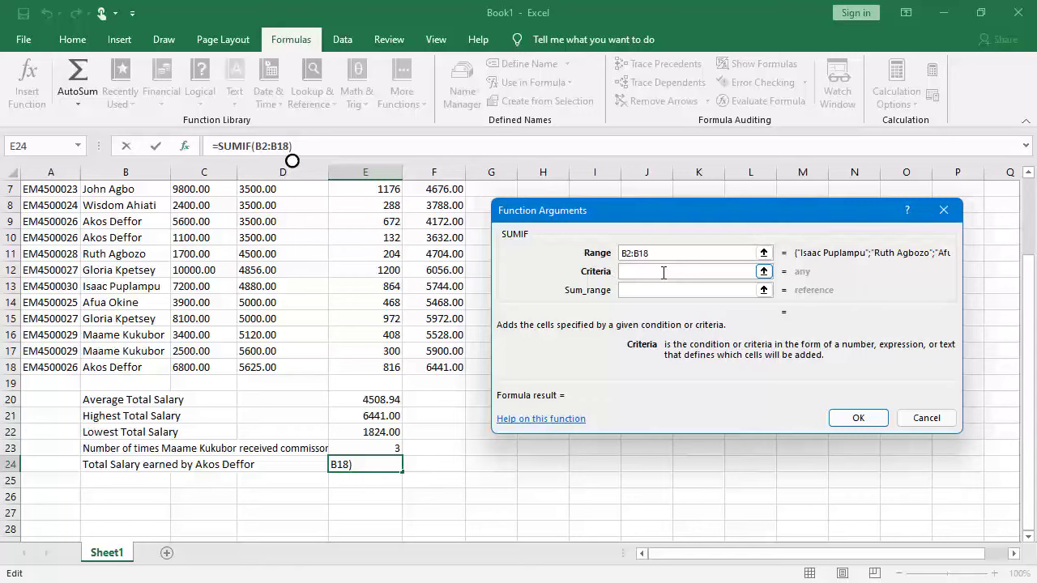
pyautogui.write('Aka')
pyautogui.press('BackSpace')
pyautogui.write('os Deffor')
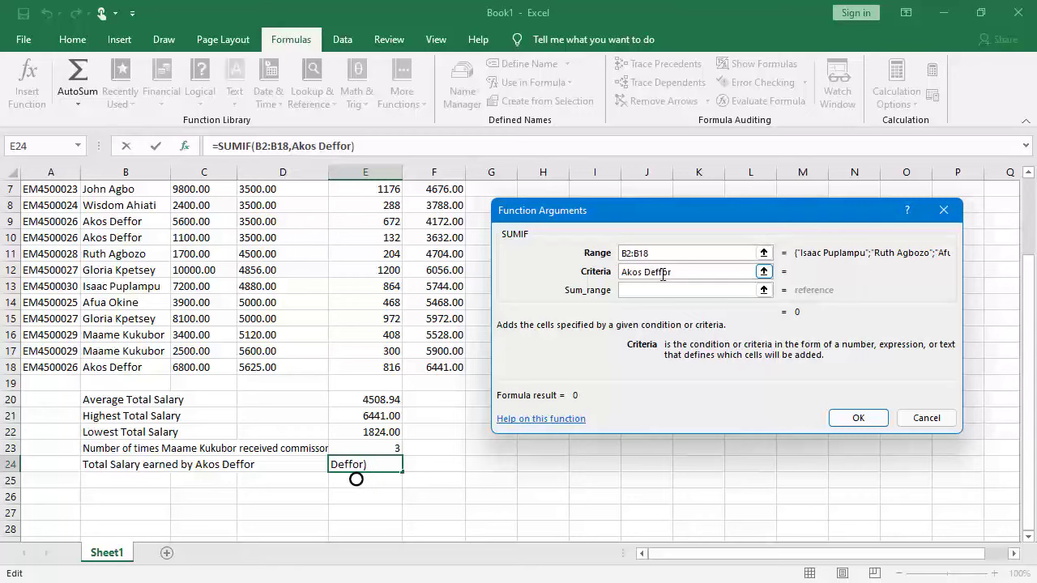
# Set the SUMIF function's Sum_range to the total salaries in F2:F18 and accept the formula
pyautogui.click(670, 290)
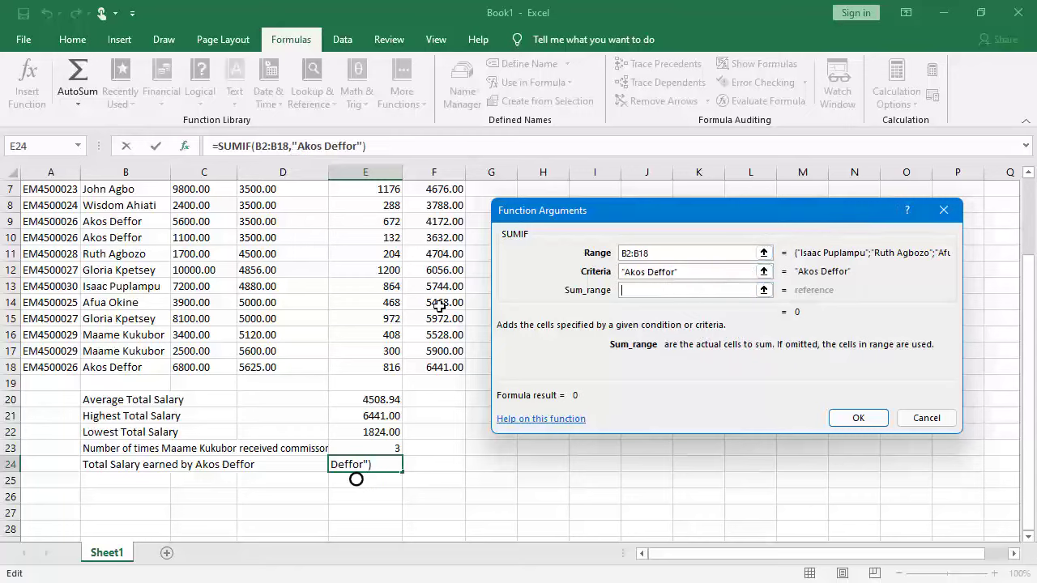
pyautogui.scroll(2, 440, 298)
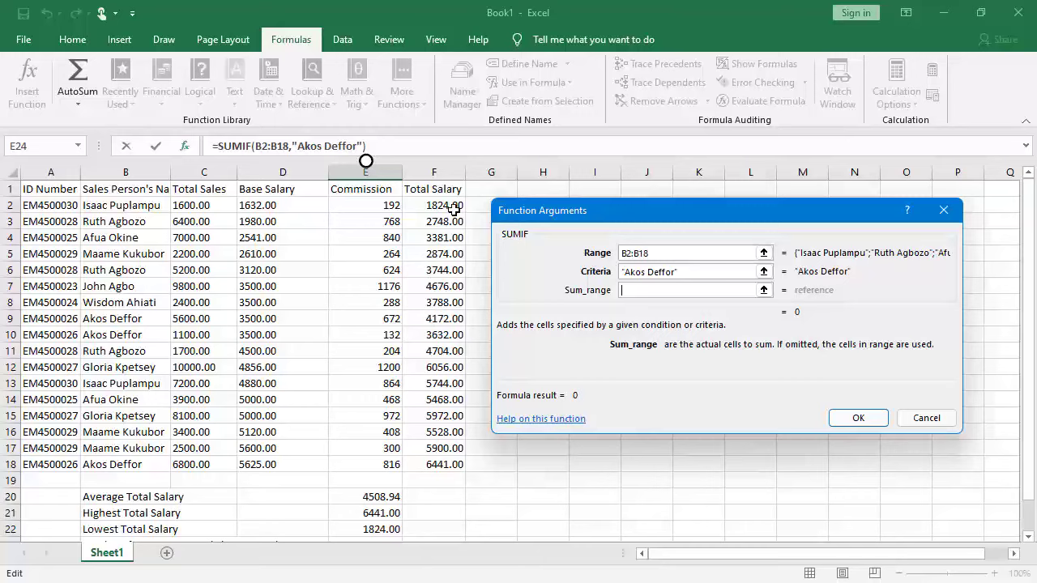
pyautogui.moveTo(444, 204); pyautogui.dragTo(440, 463)
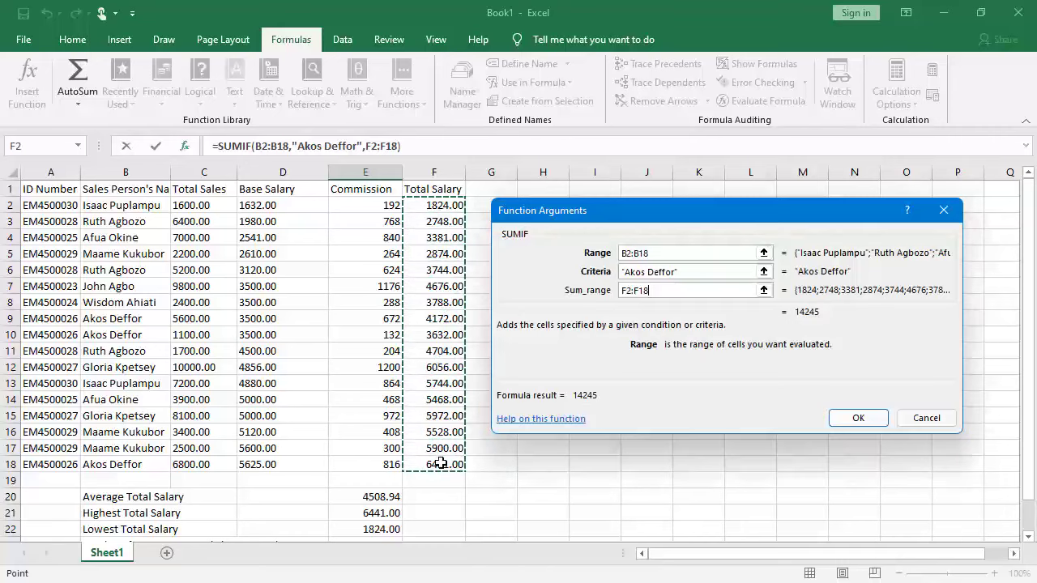
pyautogui.click(671, 291)
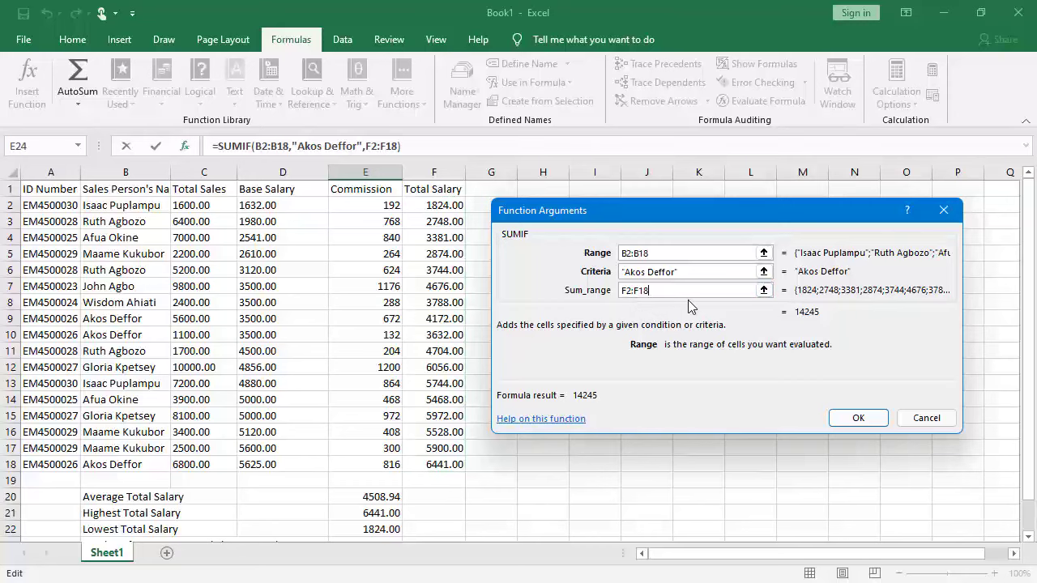
pyautogui.click(858, 418)
pyautogui.scroll(-2, 514, 336)
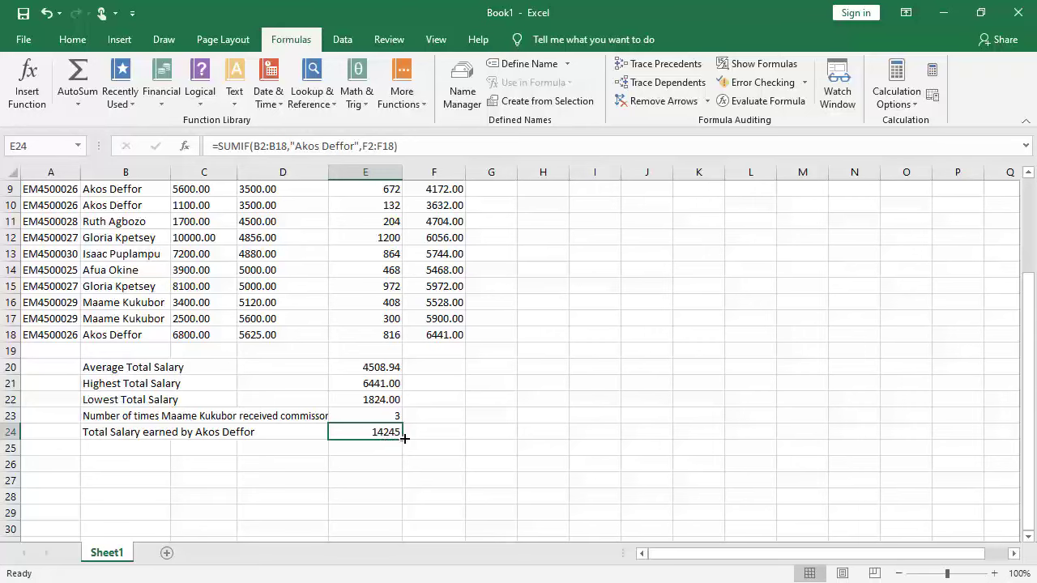
pyautogui.scroll(1, 413, 391)
pyautogui.scroll(-1, 413, 391)
pyautogui.scroll(3, 416, 390)
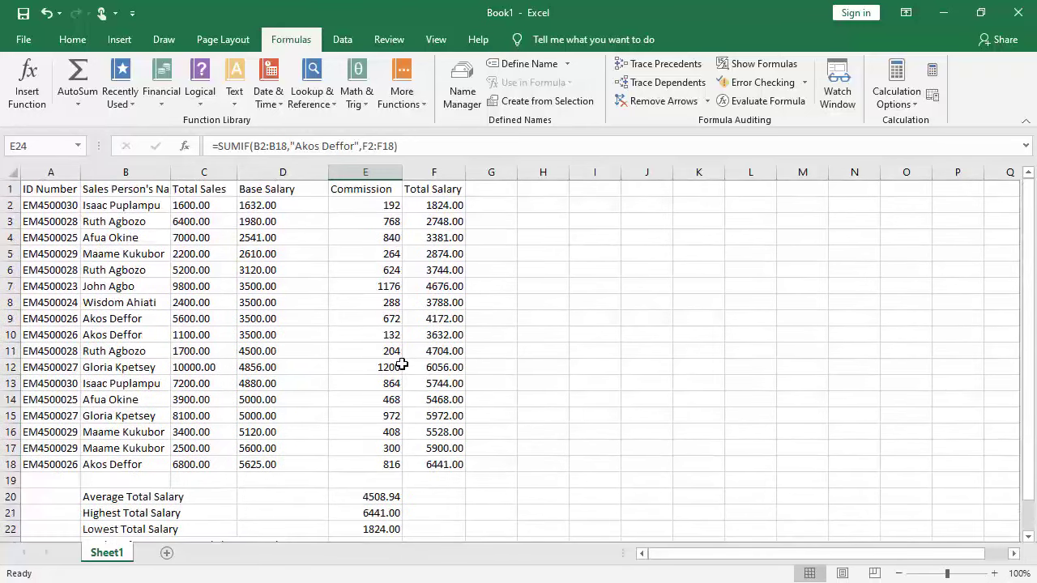
pyautogui.scroll(-2, 420, 363)
pyautogui.scroll(2, 419, 363)
# Switch to Question.pdf in Adobe Acrobat Reader and read question 8 with its evaluation criteria table
pyautogui.hotkey('alt', 'Tab')
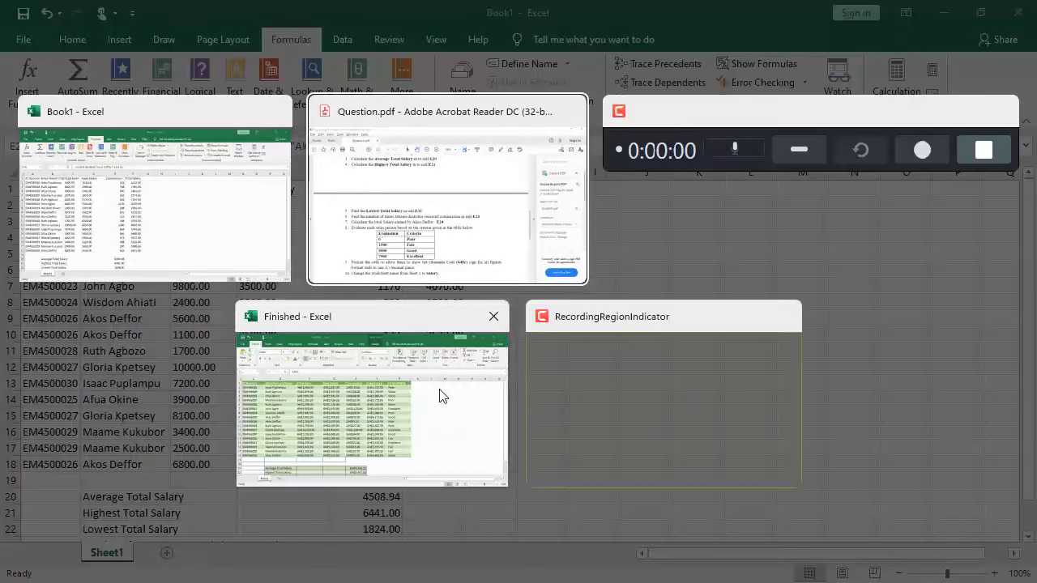
pyautogui.click(486, 234)
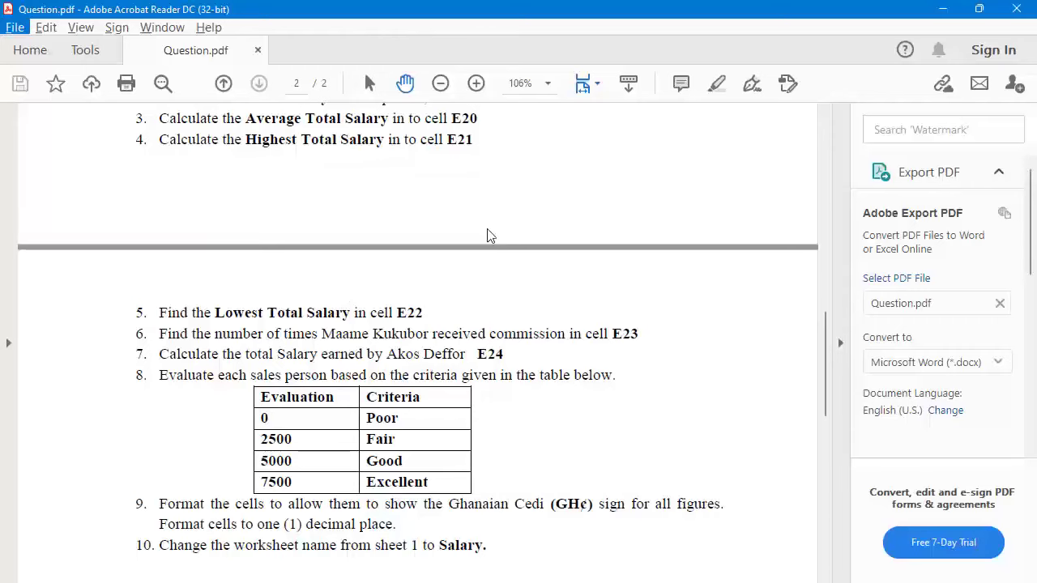
pyautogui.scroll(-3, 421, 340)
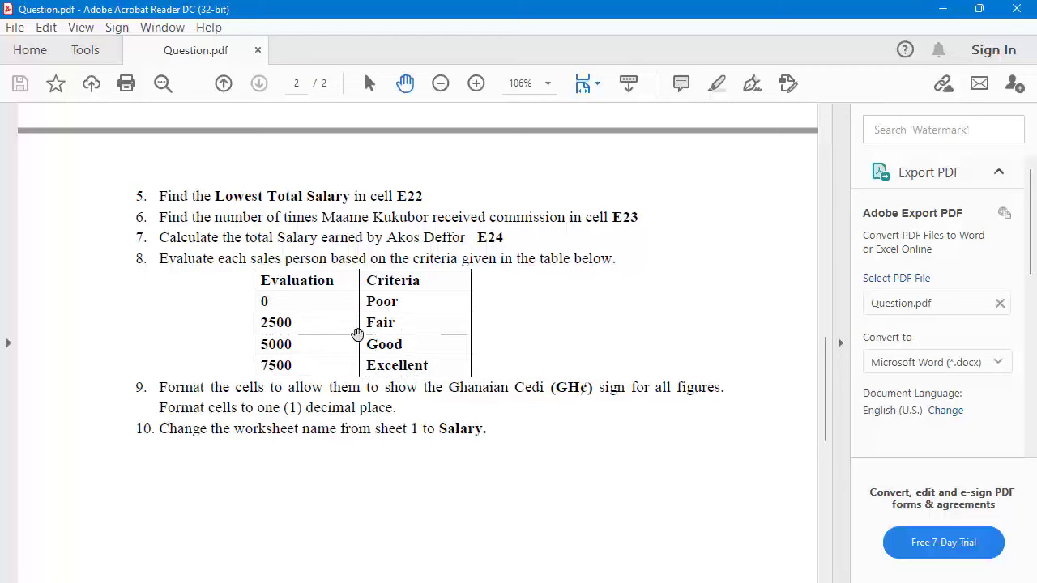
# Switch back to Book1 in Excel, enter the header Evaluation in cell G1 and widen column G to fit it
pyautogui.hotkey('alt', 'Tab')
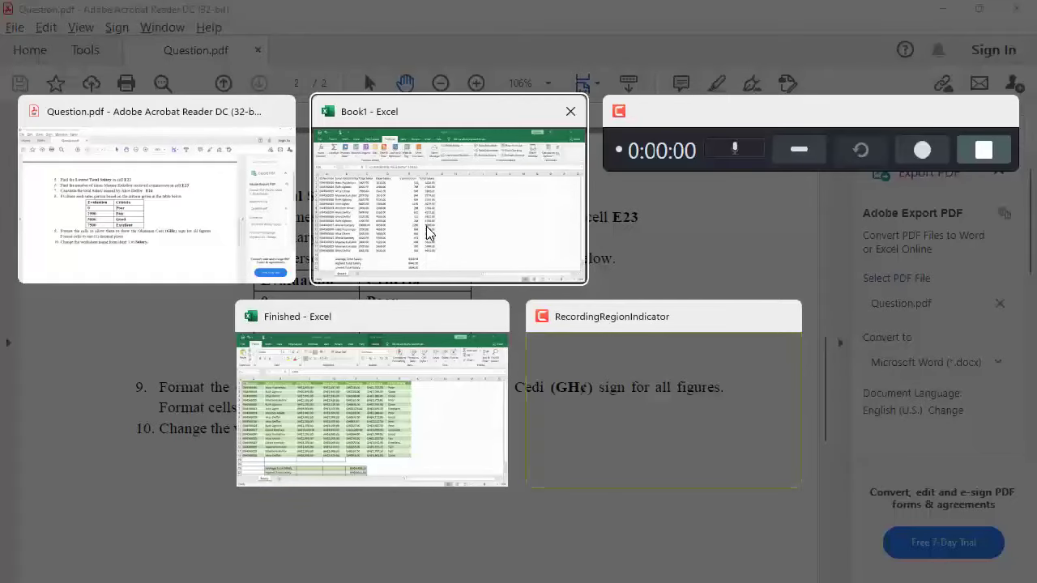
pyautogui.click(495, 193)
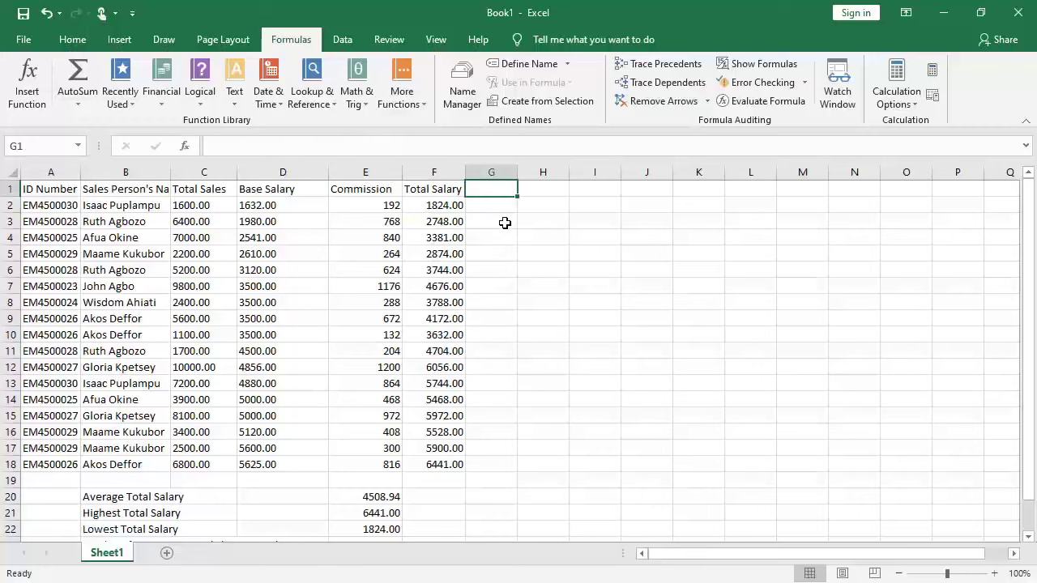
pyautogui.write('Eva')
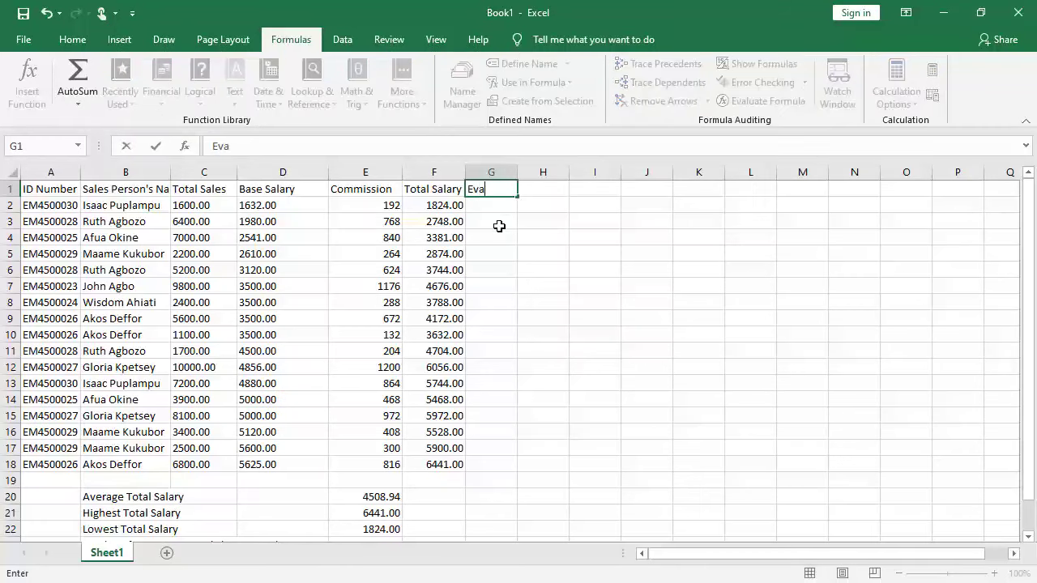
pyautogui.write('luation')
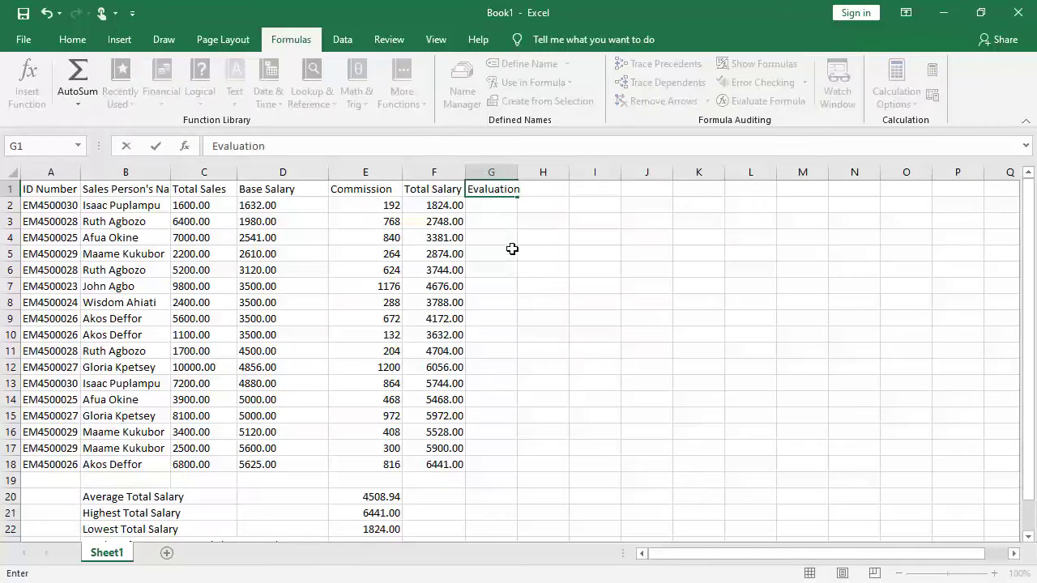
pyautogui.press('Return')
pyautogui.moveTo(467, 167); pyautogui.dragTo(539, 172)
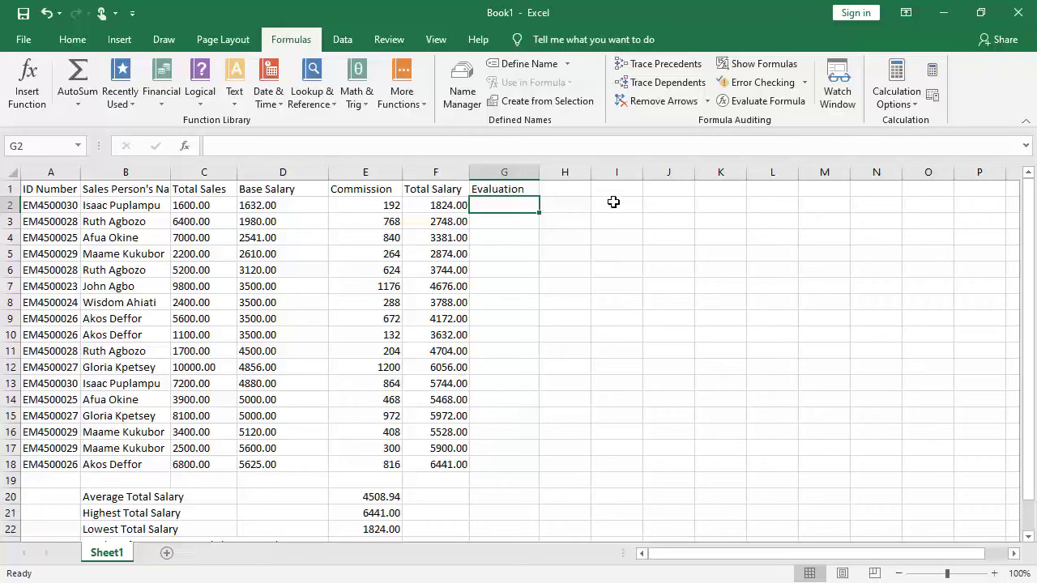
# Enter the first two evaluation criteria rows in I2:J3: 0 with Poor and 2500 with Fair
pyautogui.click(626, 208)
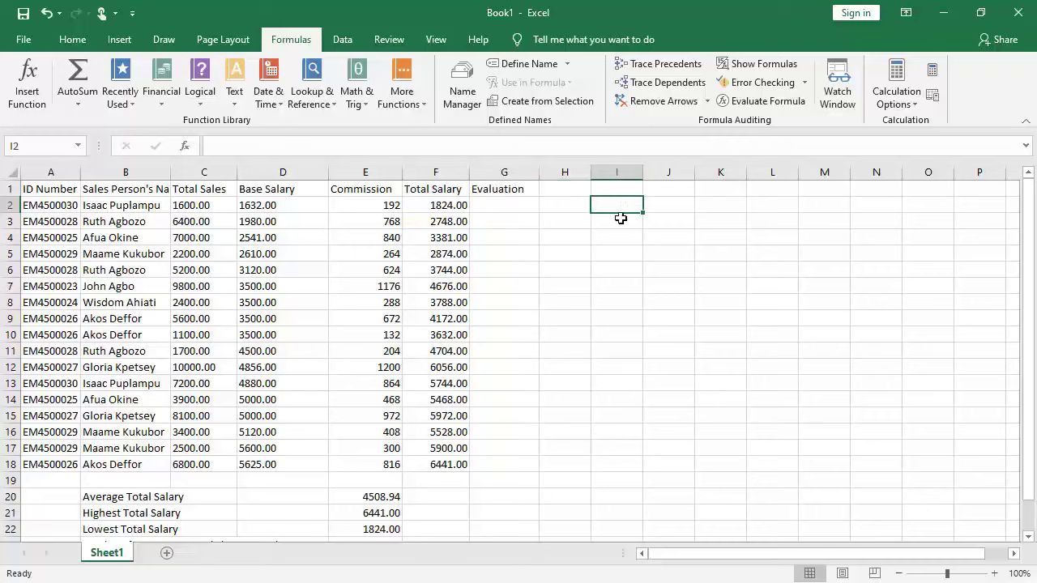
pyautogui.write('0')
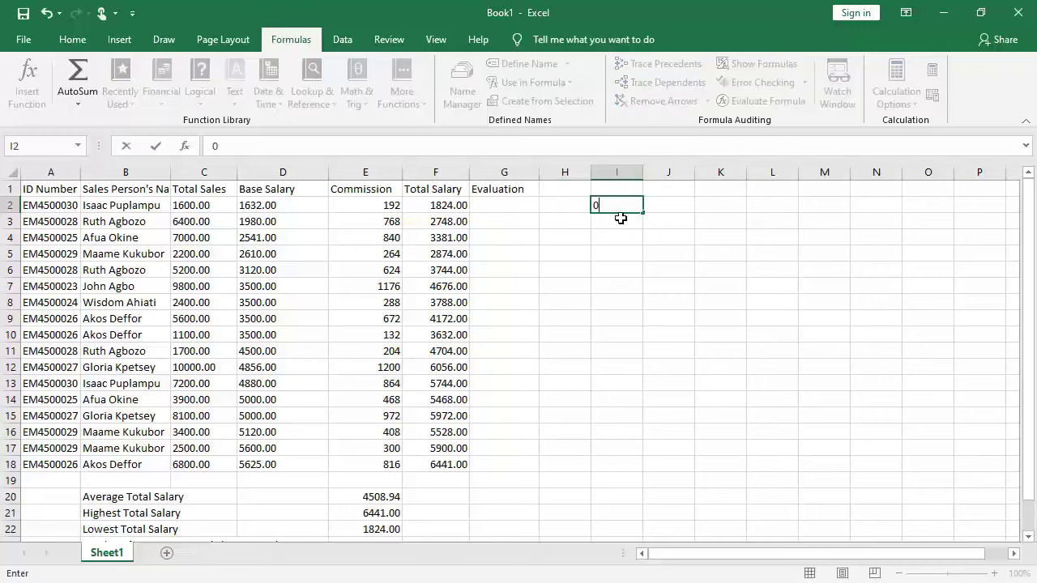
pyautogui.press('Tab')
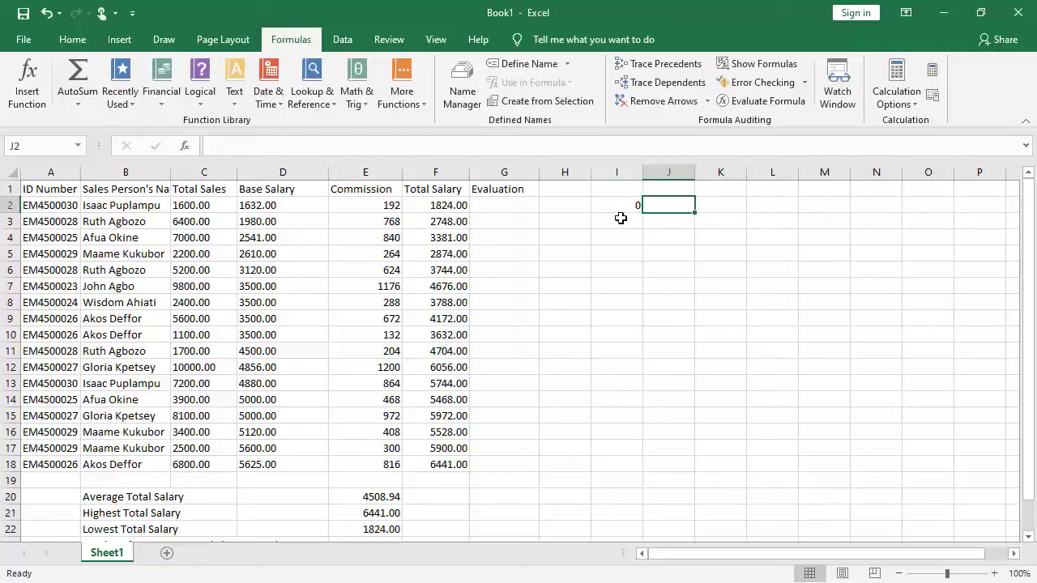
pyautogui.write('Poo')
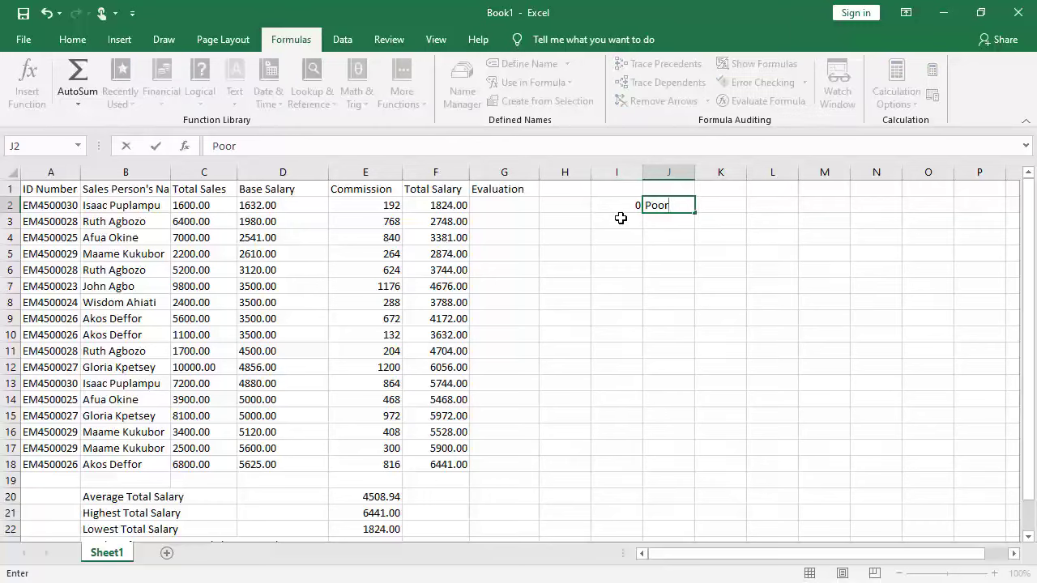
pyautogui.write('r')
pyautogui.click(620, 218)
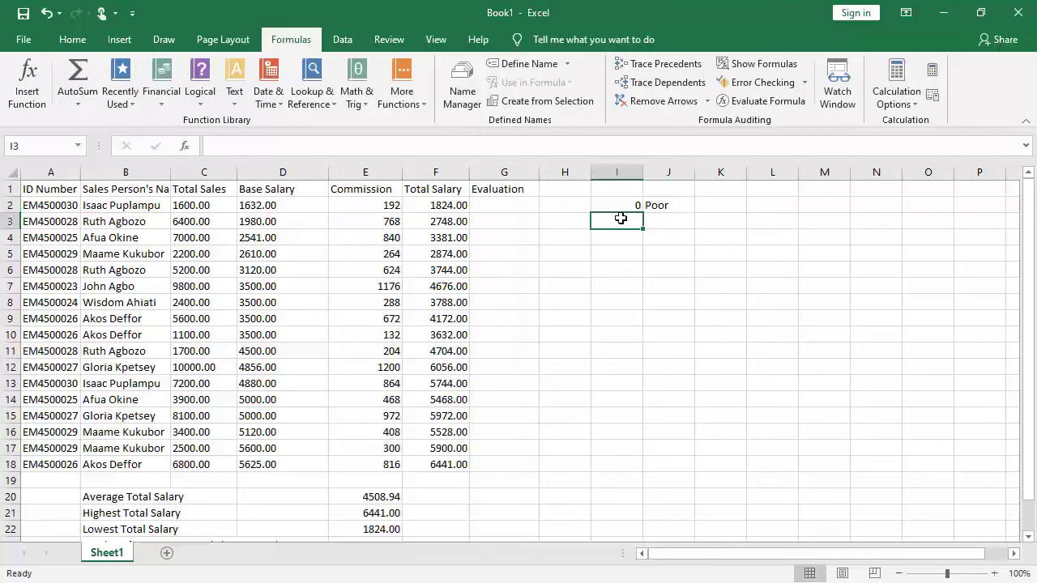
pyautogui.write('2500')
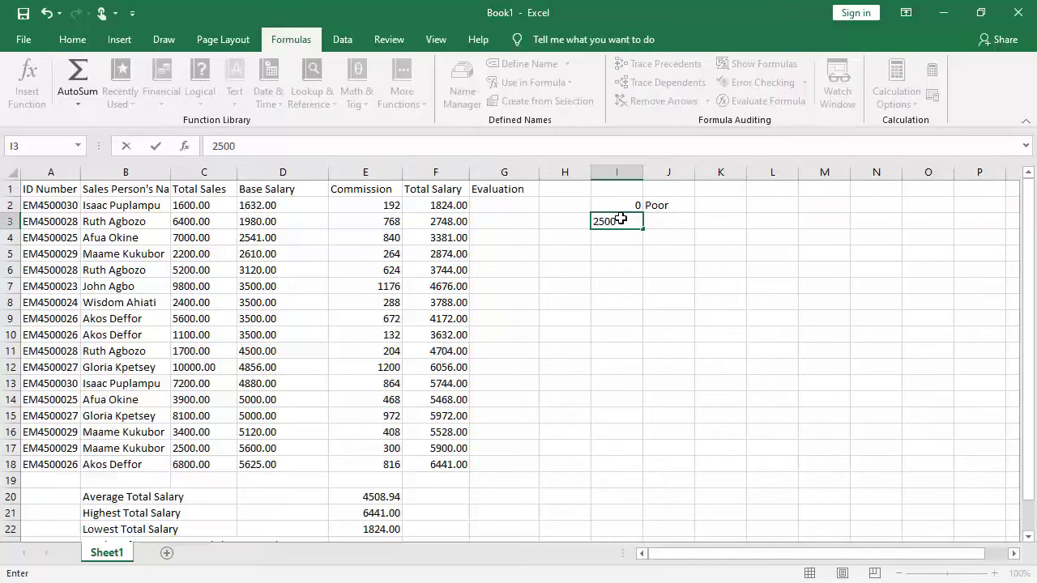
pyautogui.press('Tab')
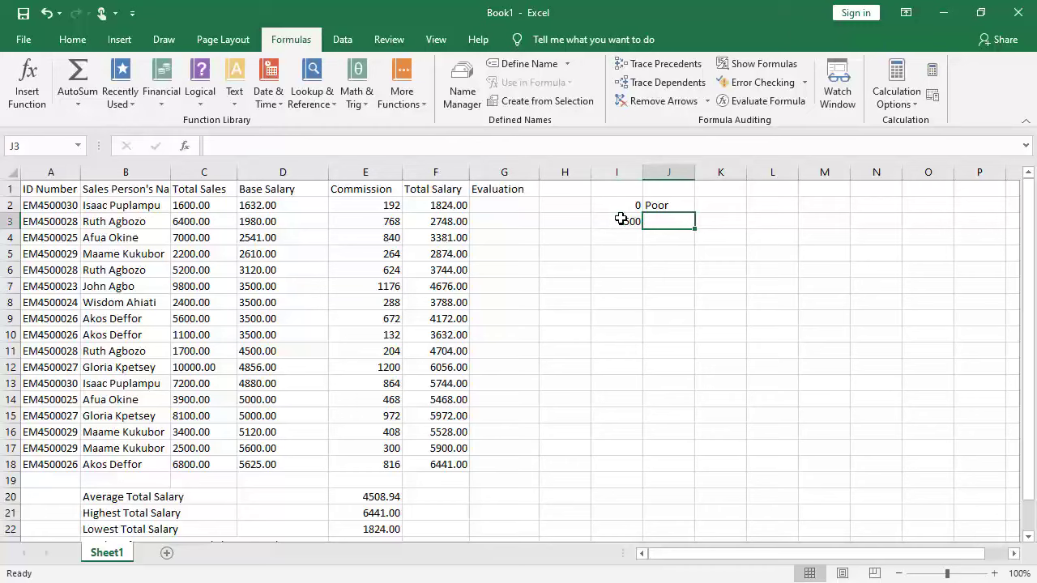
pyautogui.write('F')
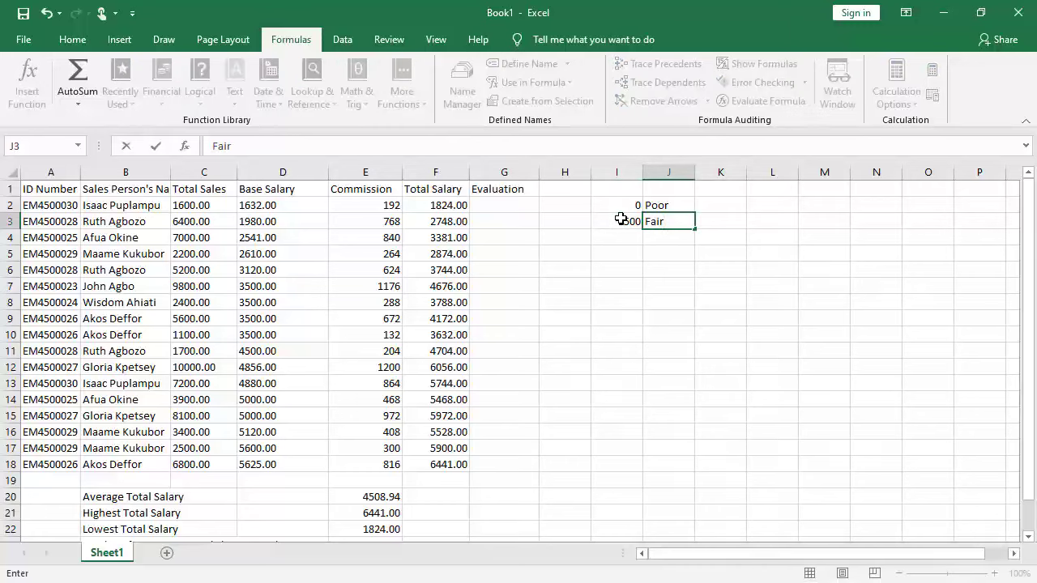
pyautogui.write('air')
pyautogui.press('Return')
# Add the remaining criteria rows in I4:J5: 5000 with Good and 7500 with Excellent
pyautogui.write('50')
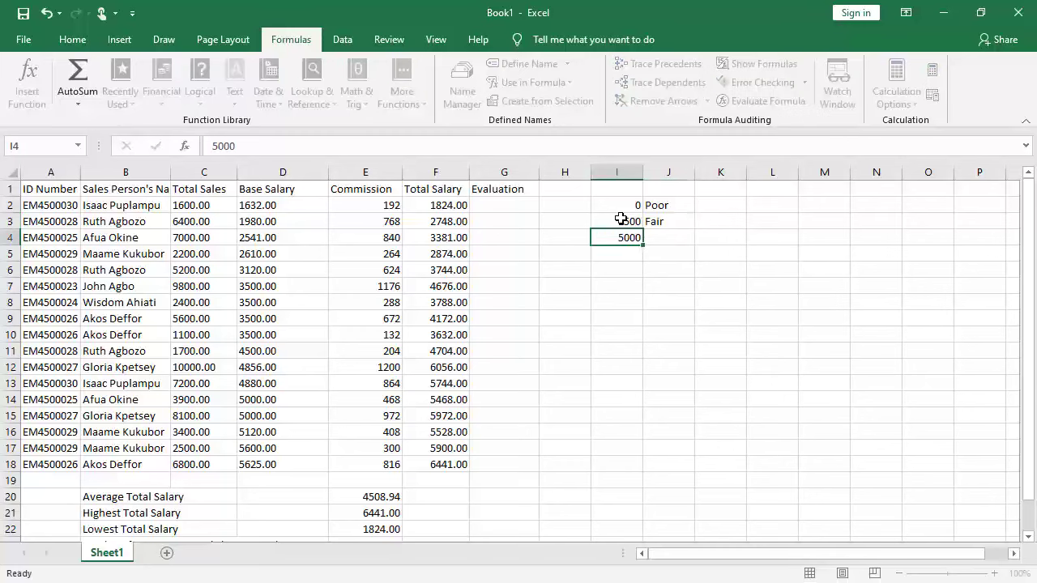
pyautogui.write('00')
pyautogui.press('Tab')
pyautogui.write('Good')
pyautogui.press('Return')
pyautogui.write('7500')
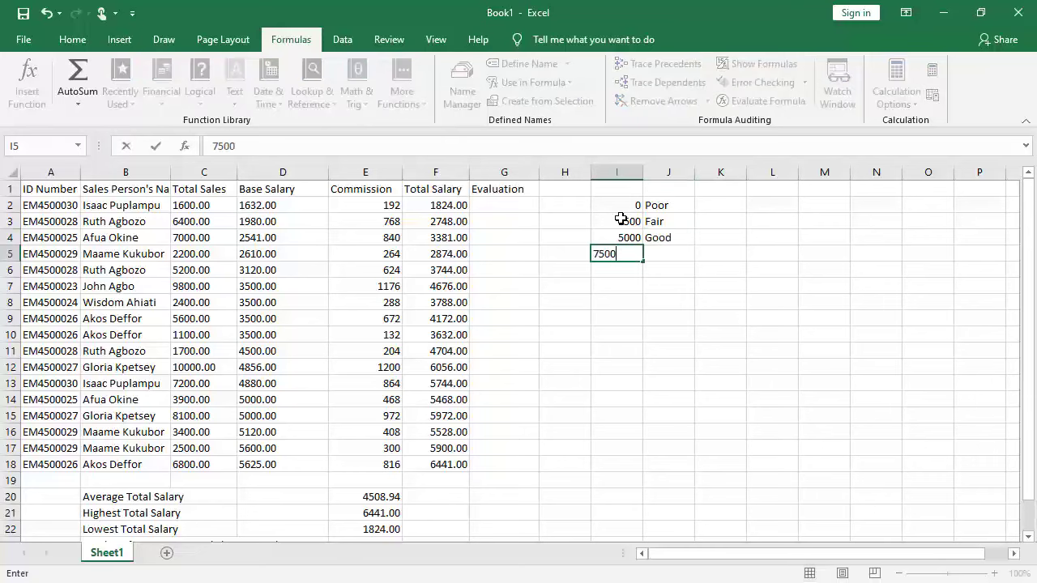
pyautogui.press('Tab')
pyautogui.write('E')
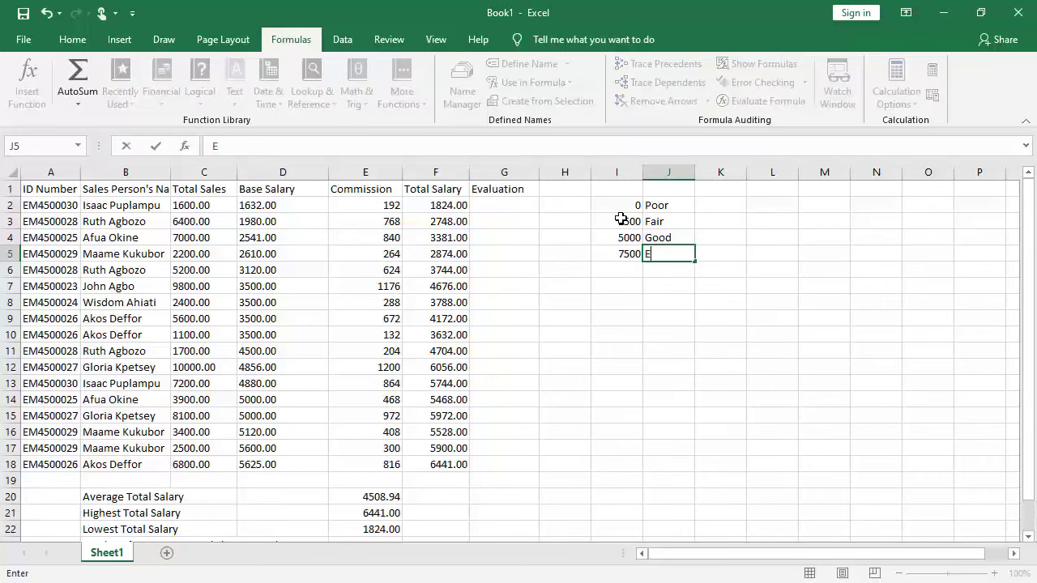
pyautogui.write('xc')
pyautogui.write('ellent')
pyautogui.click(669, 303)
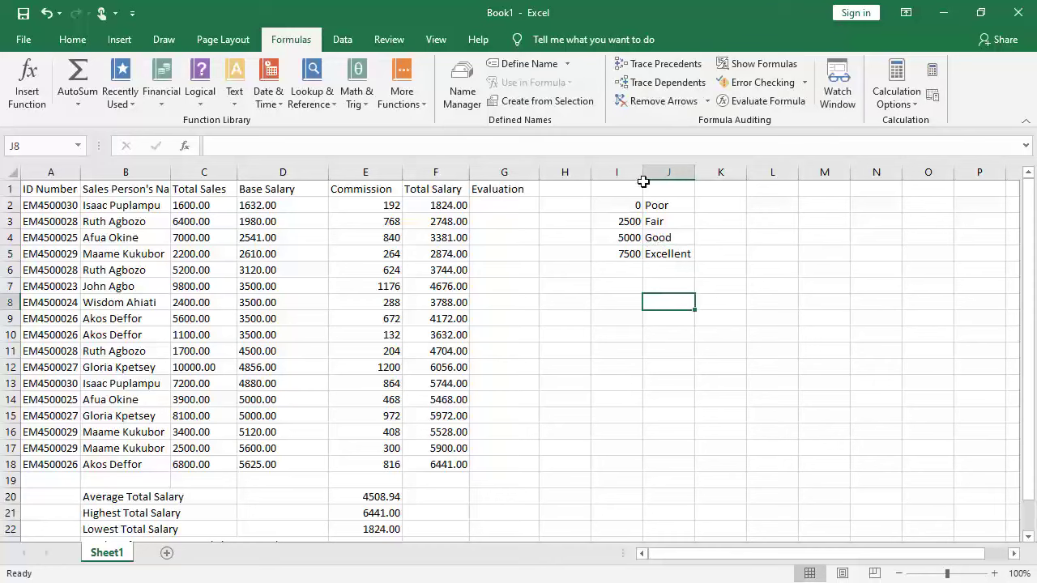
# Search for the vlookup function and insert VLOOKUP into the first Evaluation cell, G2
pyautogui.click(503, 202)
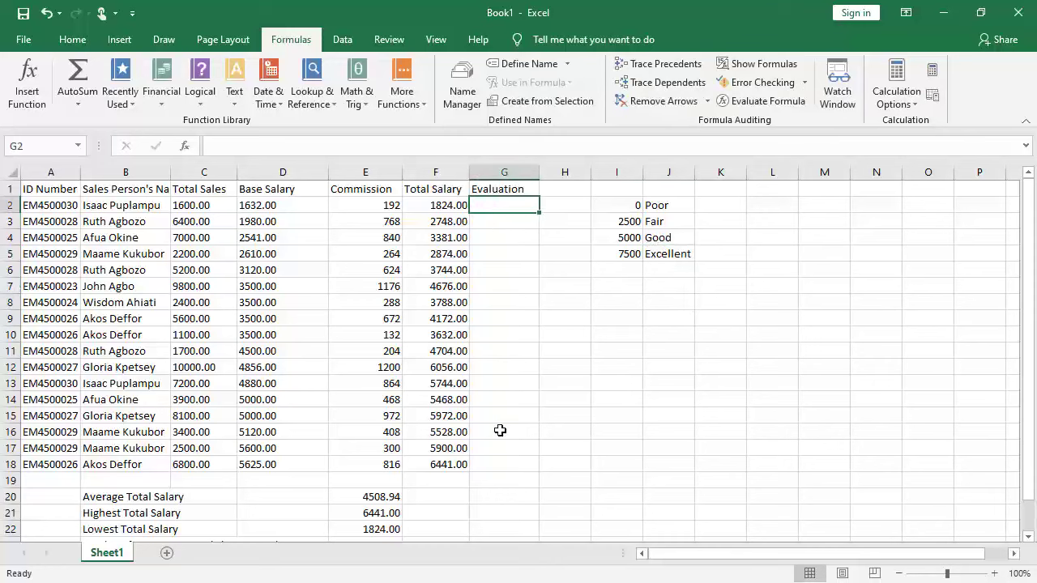
pyautogui.press('alt')
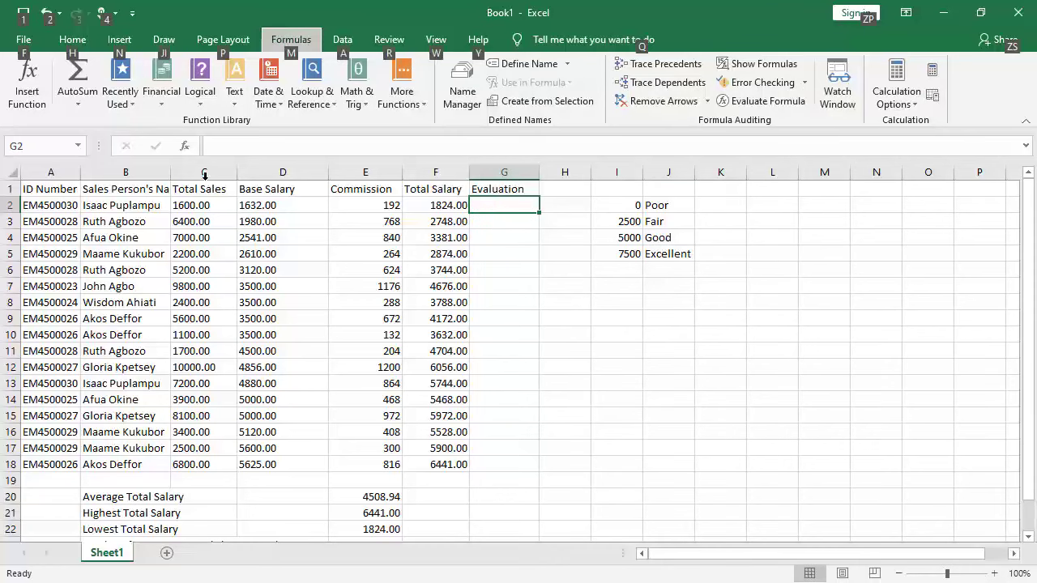
pyautogui.click(209, 208)
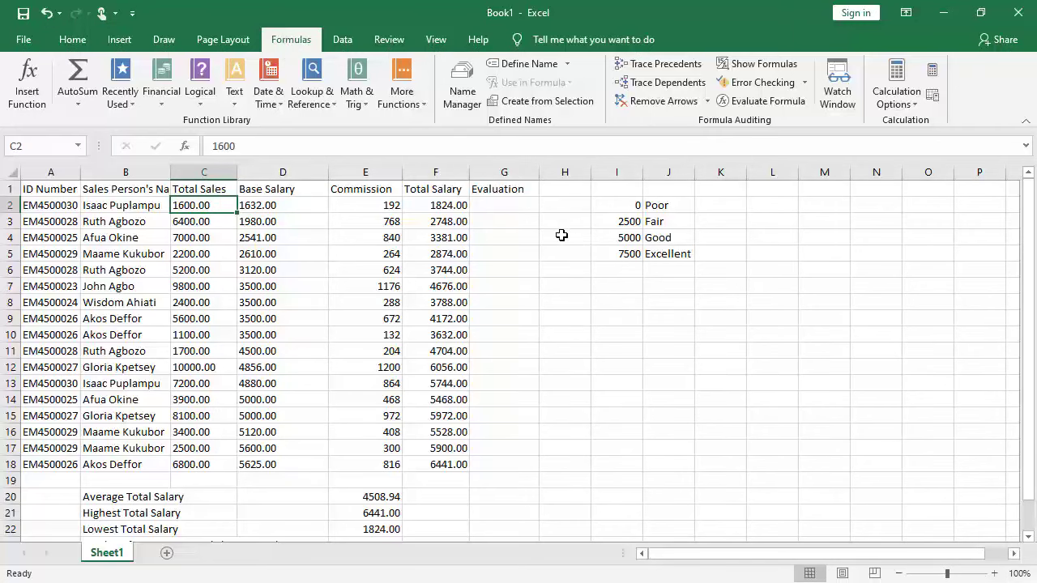
pyautogui.click(490, 207)
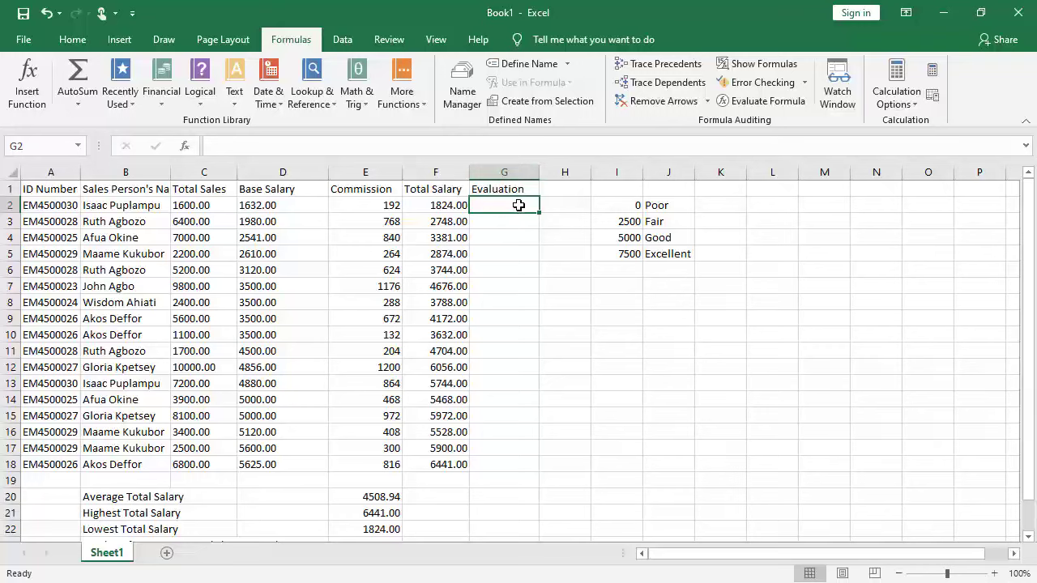
pyautogui.click(37, 75)
pyautogui.moveTo(713, 182); pyautogui.dragTo(719, 110)
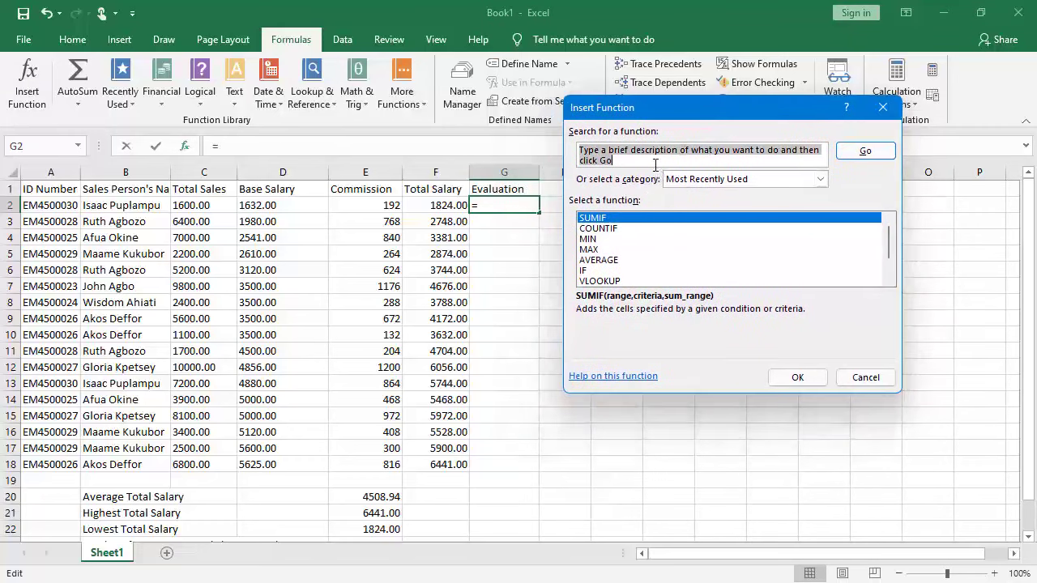
pyautogui.write('vo')
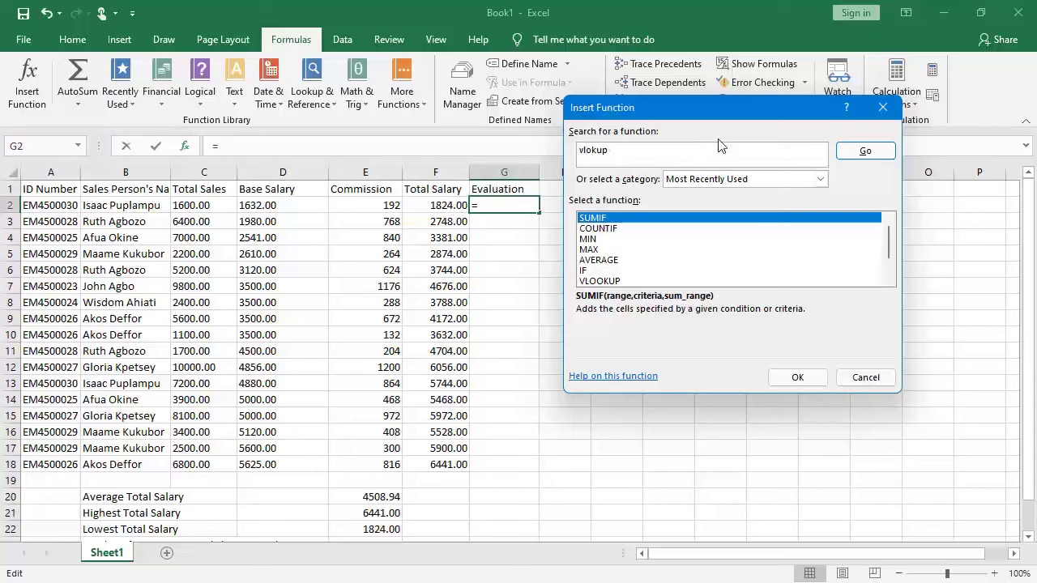
pyautogui.click(590, 148)
pyautogui.write('o')
pyautogui.click(867, 151)
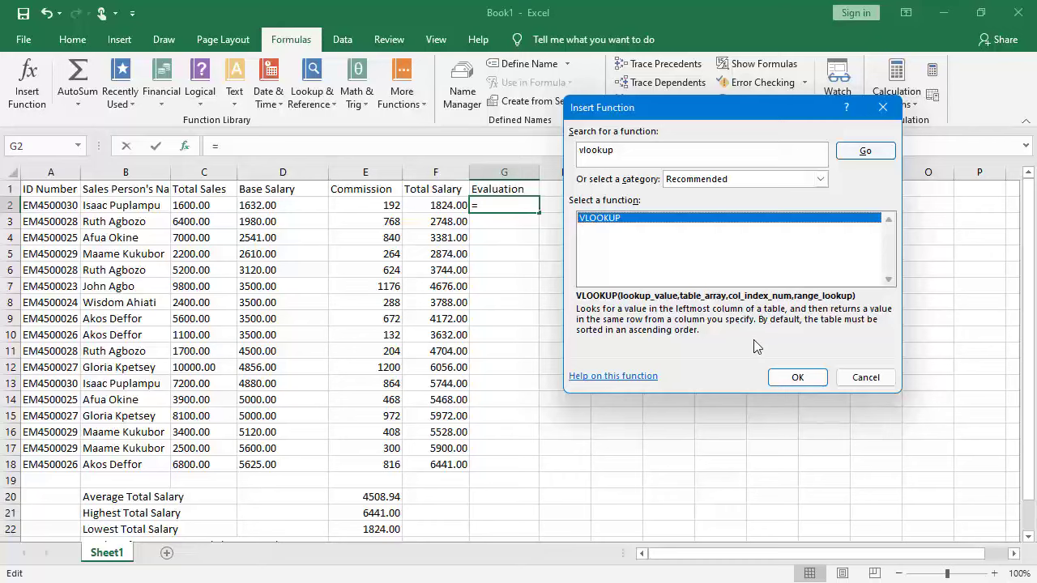
pyautogui.click(797, 379)
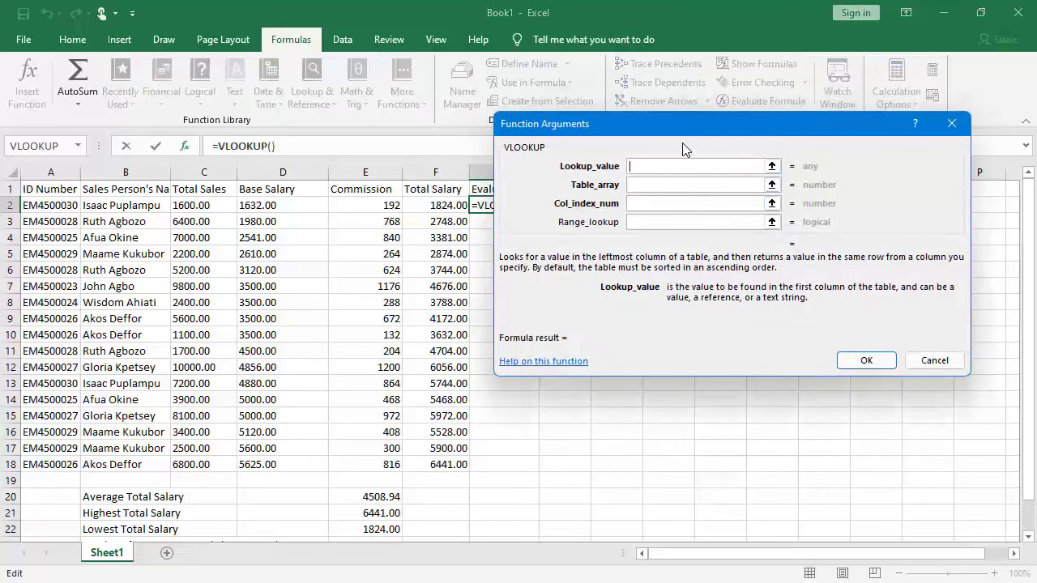
# Set the VLOOKUP function's Lookup_value to the first total sales cell, C2
pyautogui.moveTo(678, 127); pyautogui.dragTo(683, 107)
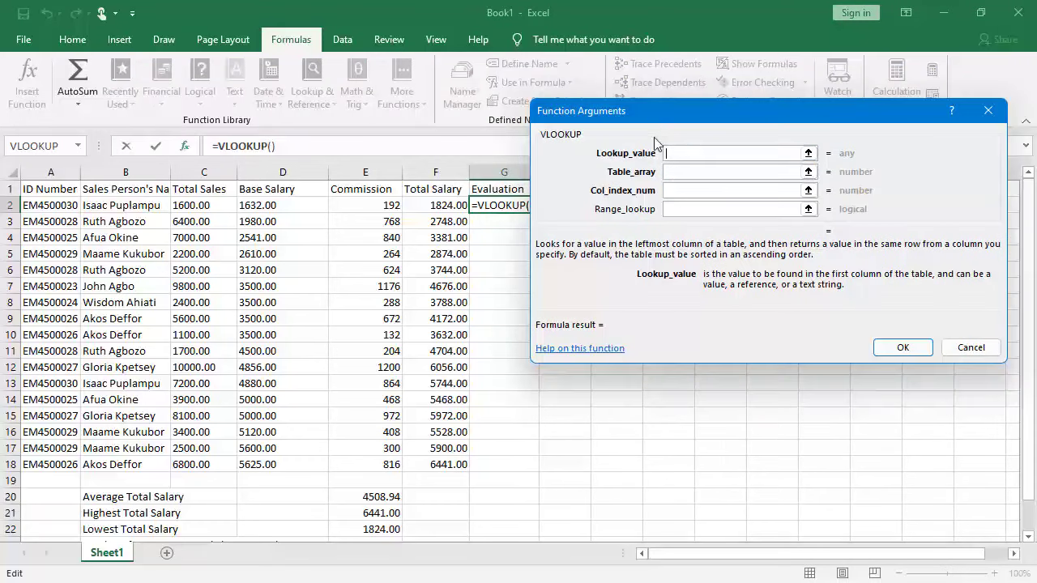
pyautogui.moveTo(674, 126); pyautogui.dragTo(643, 140)
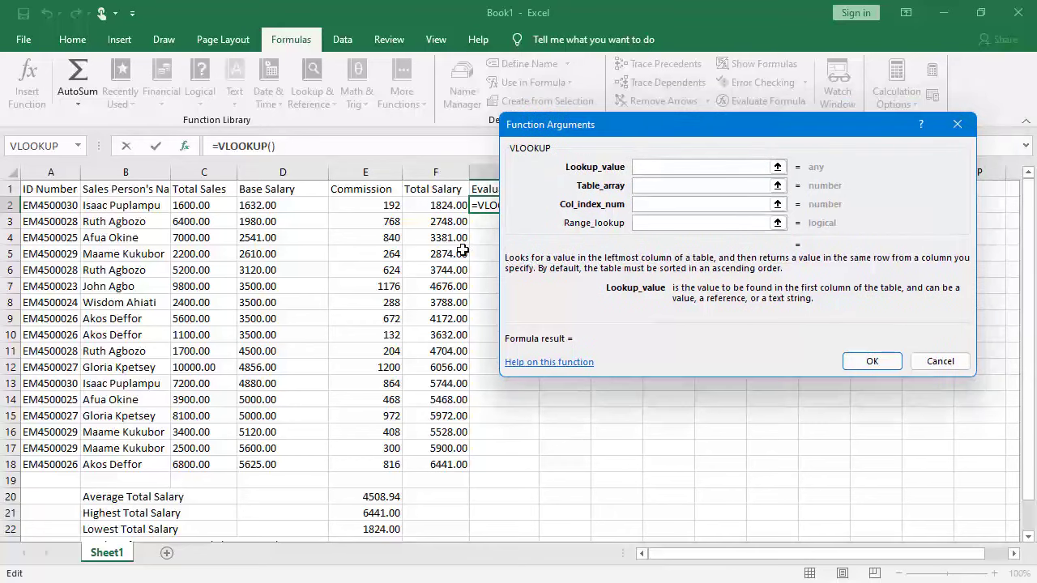
pyautogui.click(213, 207)
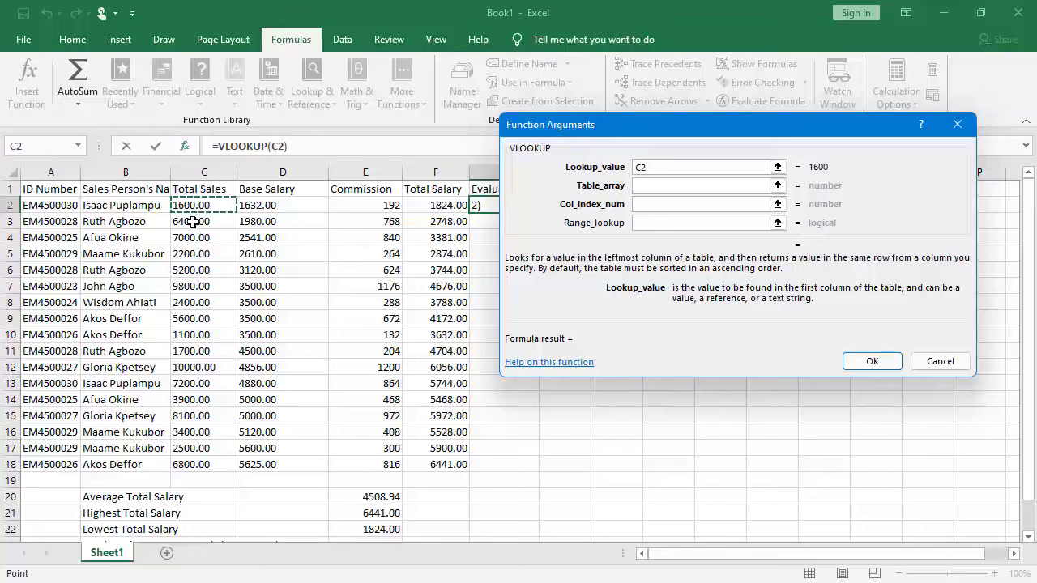
# Set the VLOOKUP function's Table_array to the criteria table in I2:J5
pyautogui.moveTo(666, 125); pyautogui.dragTo(267, 251)
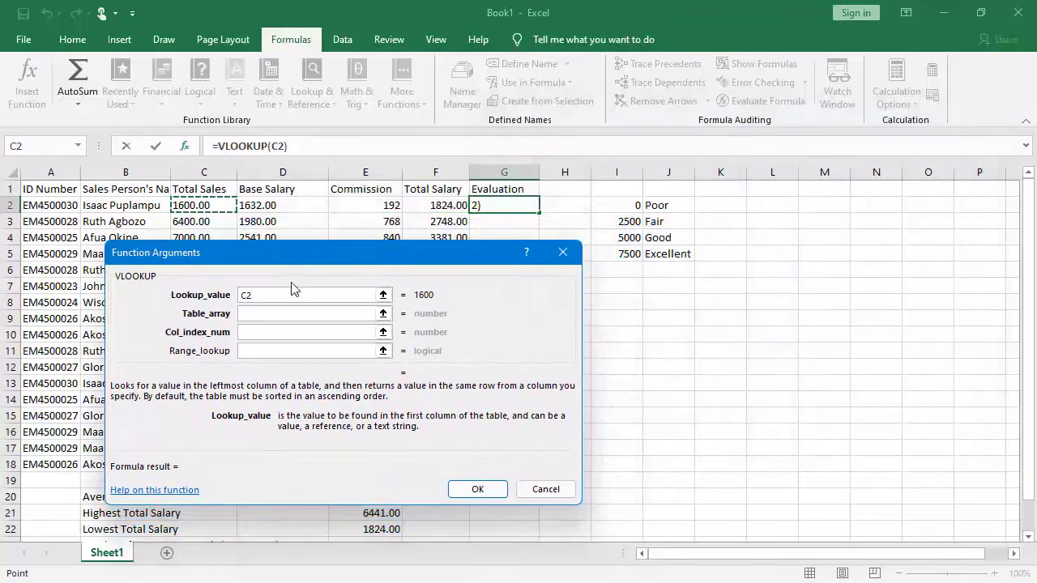
pyautogui.click(266, 314)
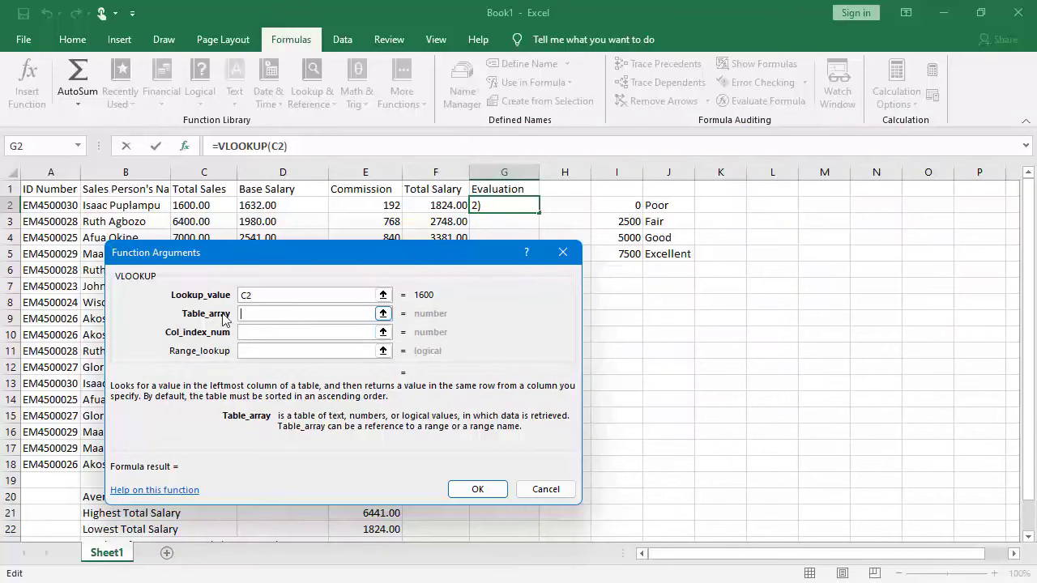
pyautogui.moveTo(620, 205); pyautogui.dragTo(665, 253)
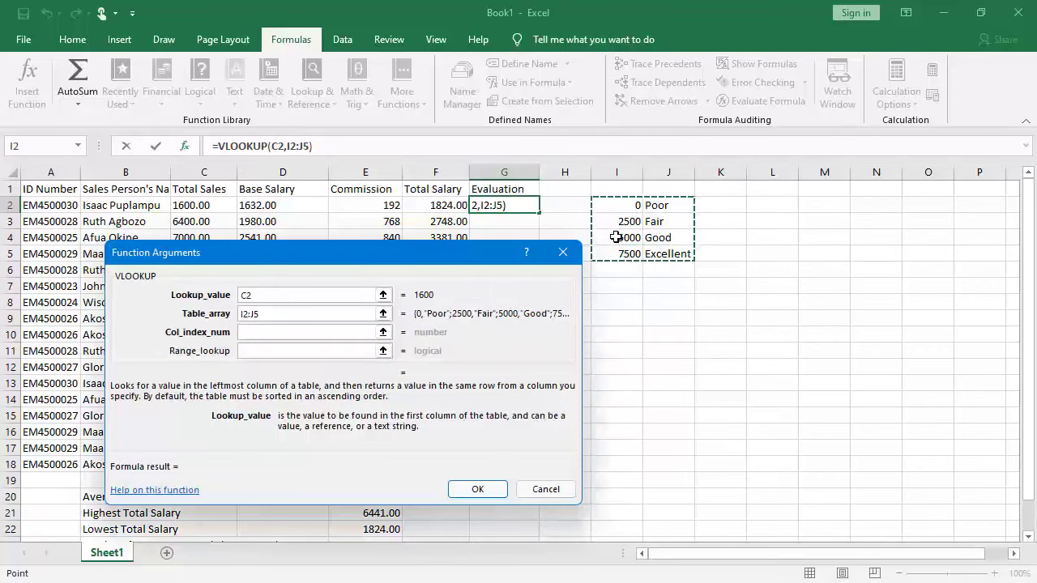
# Set the VLOOKUP function's Col_index_num to 2 so that it returns the evaluation text
pyautogui.moveTo(458, 259); pyautogui.dragTo(467, 182)
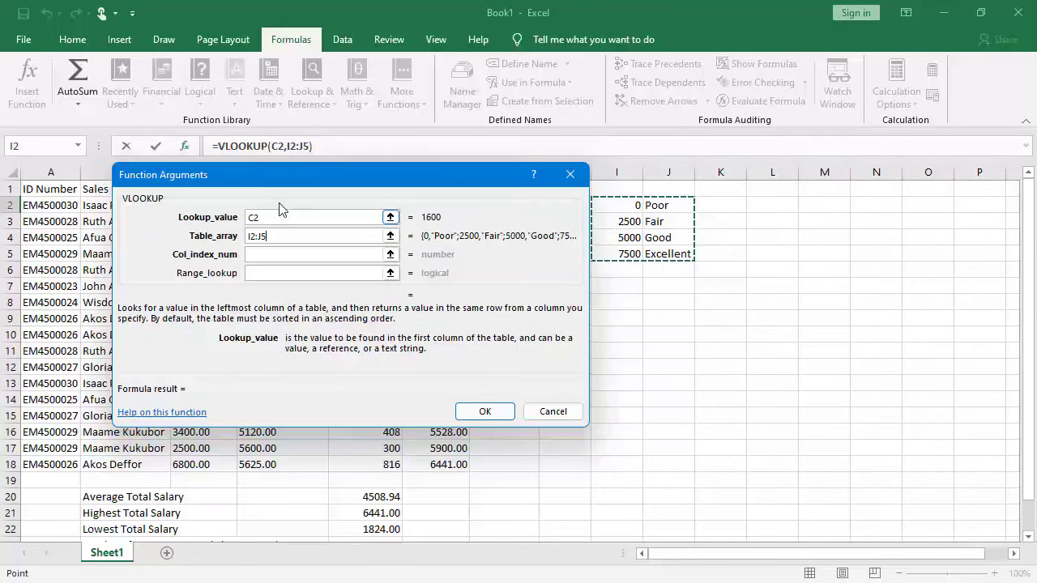
pyautogui.moveTo(306, 179); pyautogui.dragTo(293, 139)
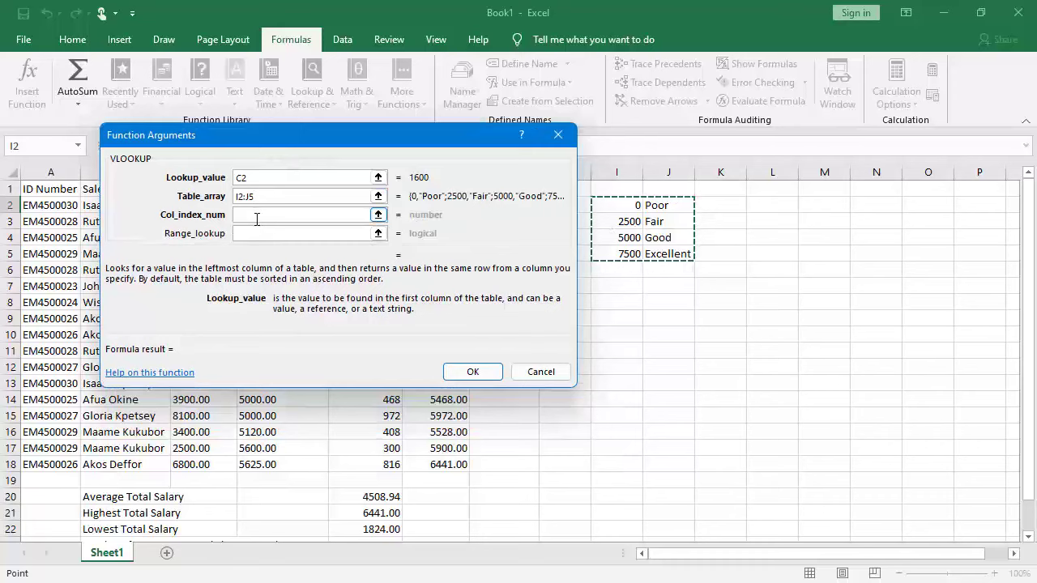
pyautogui.click(257, 218)
pyautogui.moveTo(310, 138); pyautogui.dragTo(325, 181)
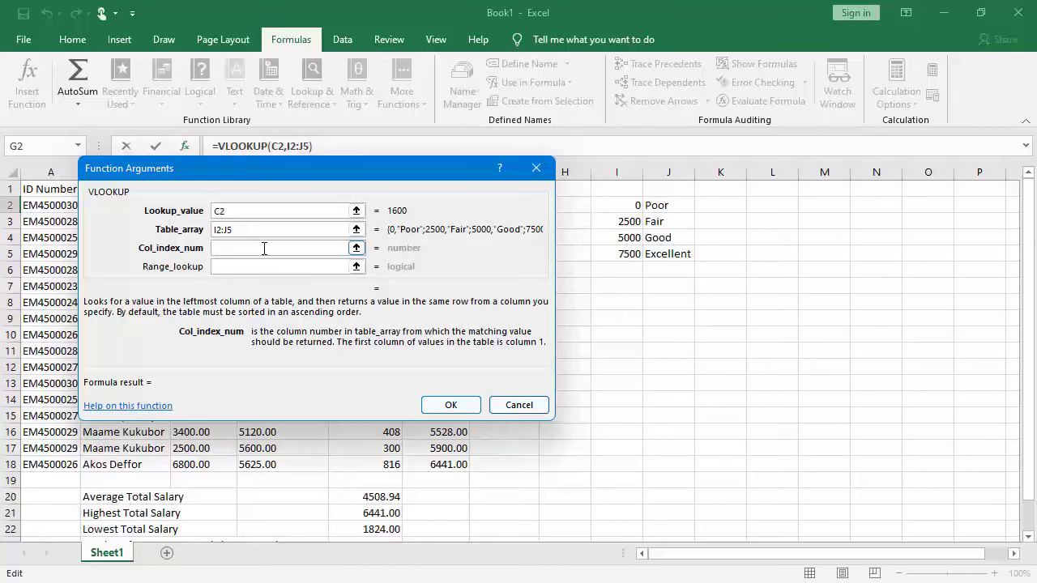
pyautogui.write('2')
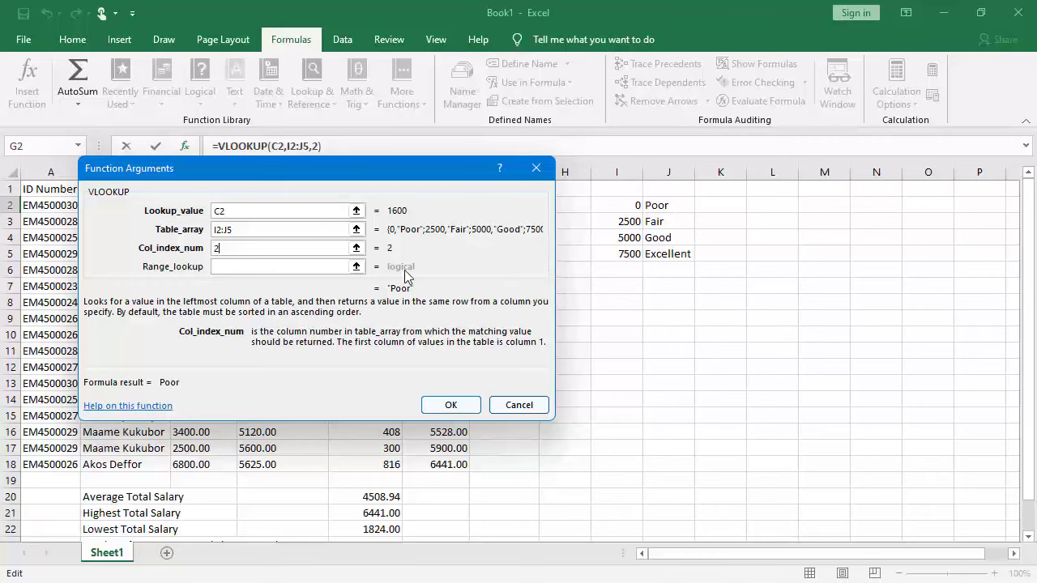
pyautogui.moveTo(296, 176); pyautogui.dragTo(687, 139)
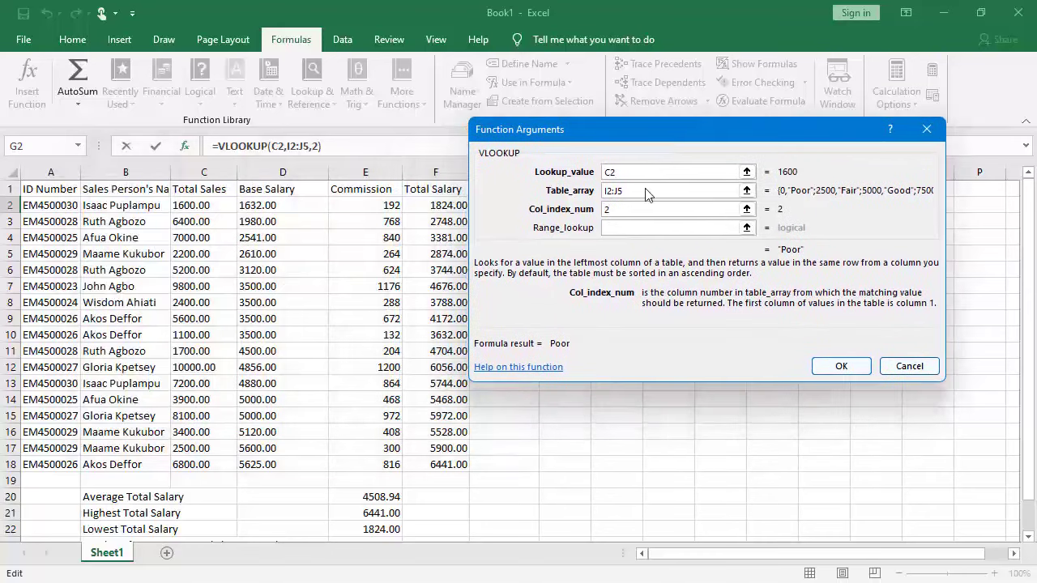
pyautogui.click(623, 230)
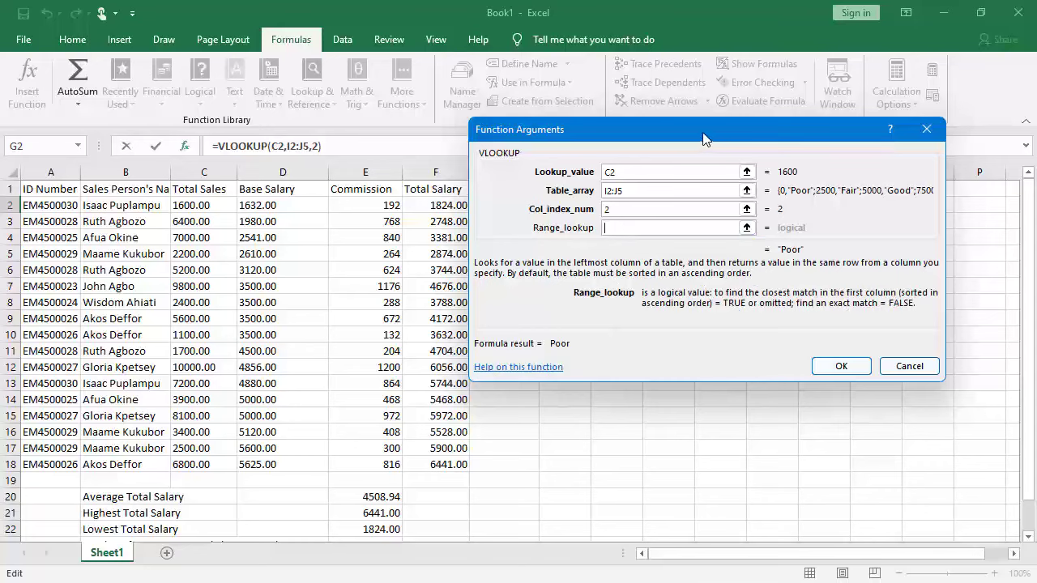
pyautogui.moveTo(706, 138); pyautogui.dragTo(518, 149)
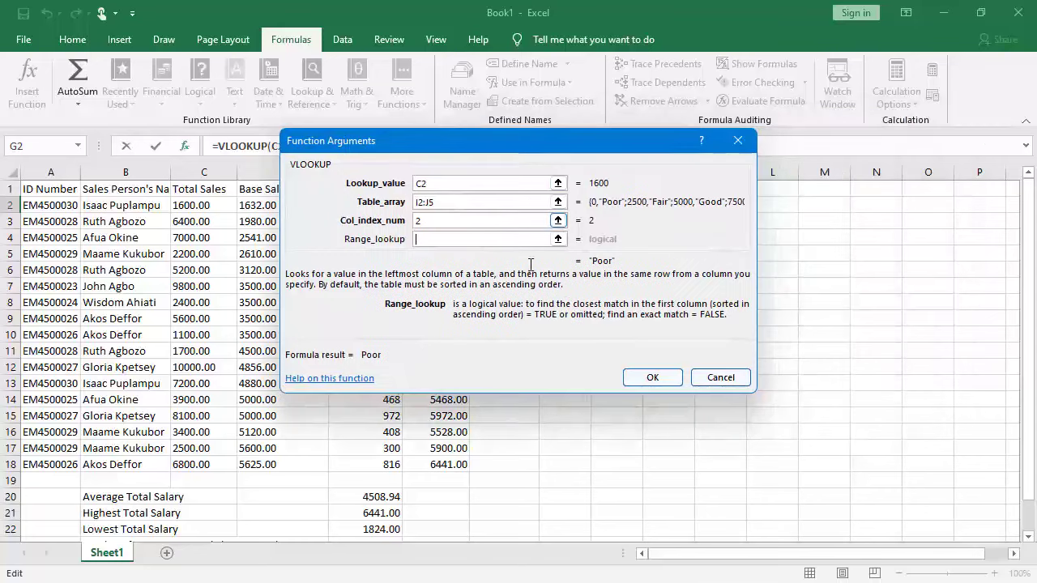
pyautogui.click(499, 236)
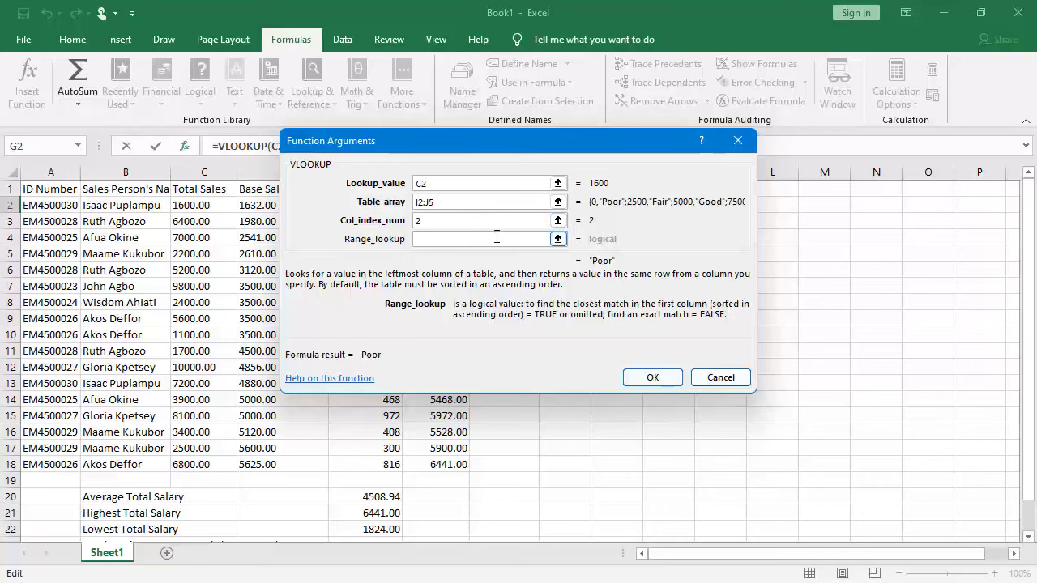
pyautogui.moveTo(495, 144); pyautogui.dragTo(540, 157)
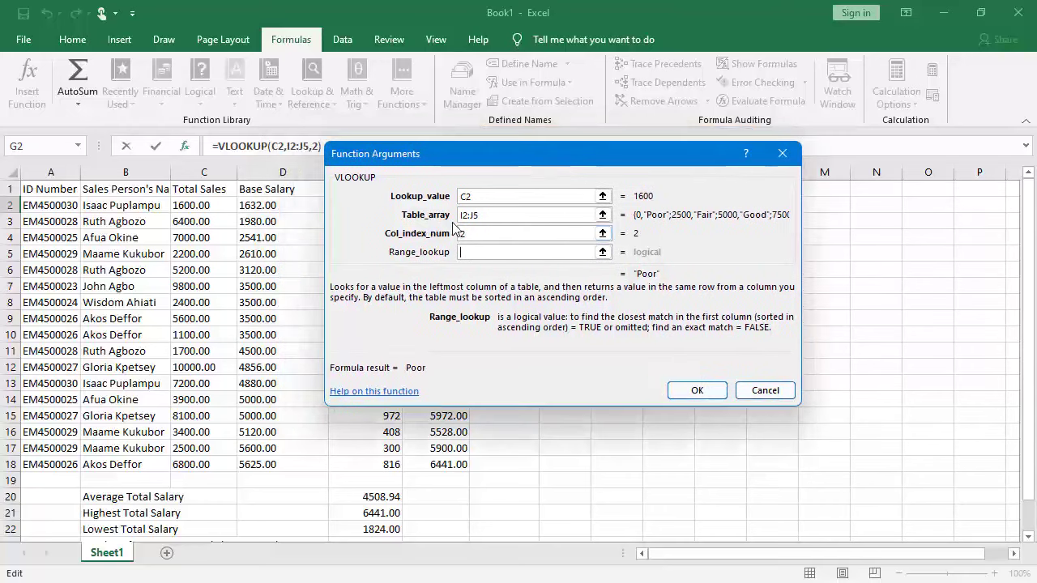
# Make the VLOOKUP function's Table_array absolute as $I$2:$J$5 and enter the finished formula in G2
pyautogui.click(464, 216)
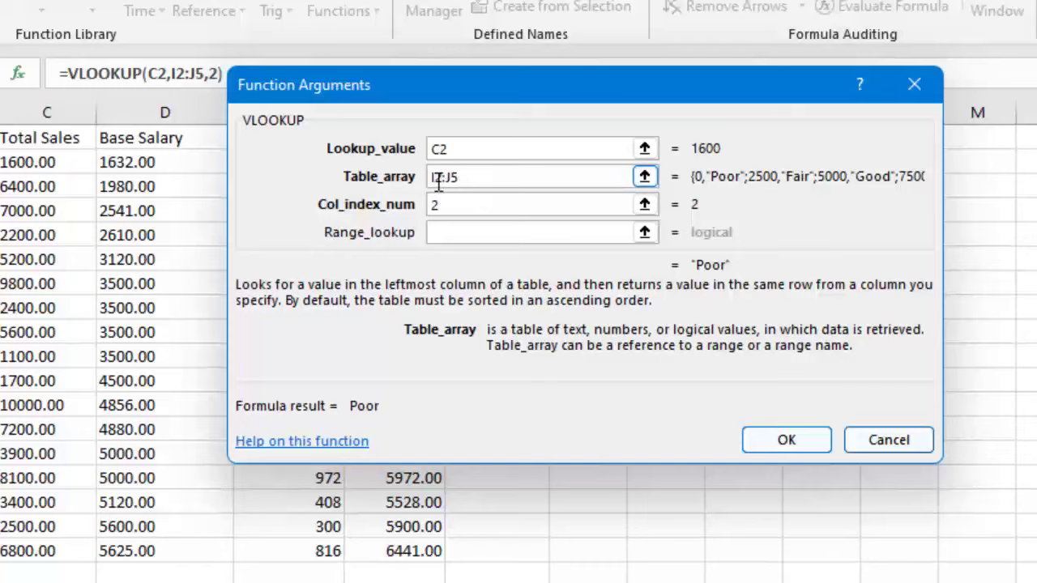
pyautogui.press('F4')
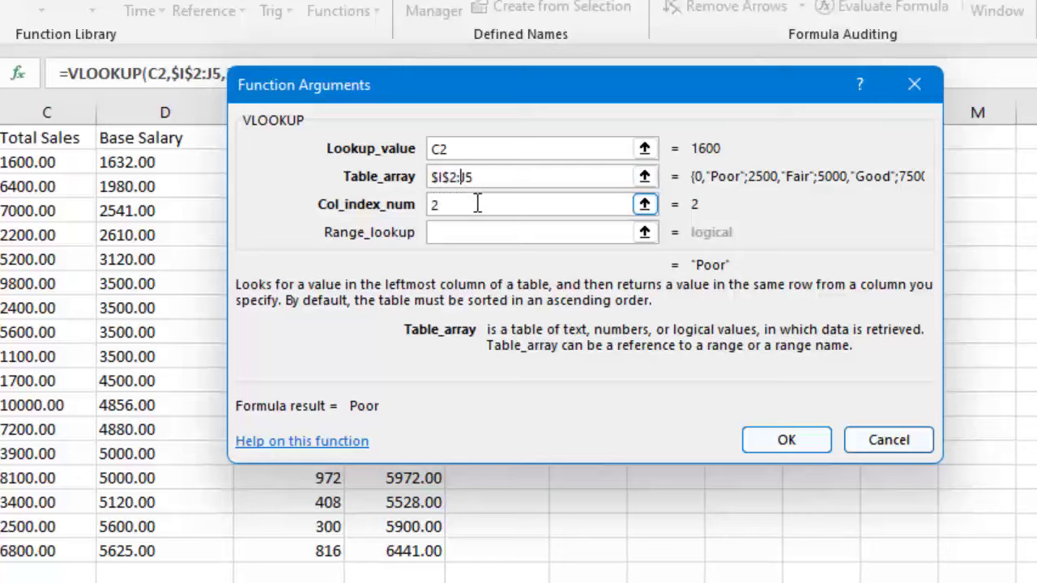
pyautogui.press('End')
pyautogui.press('F4')
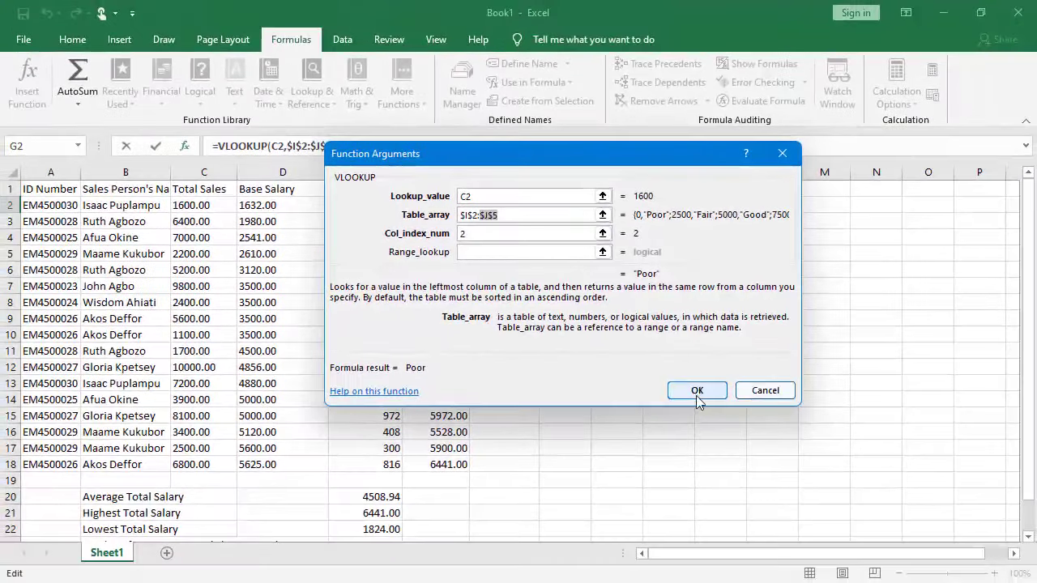
pyautogui.click(785, 439)
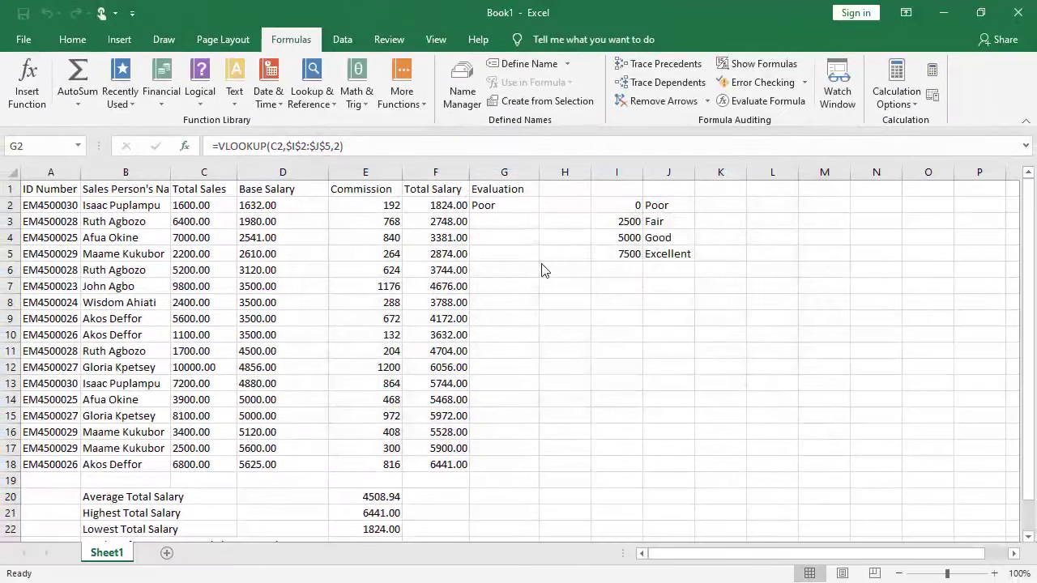
# Fill the VLOOKUP formula from G2 down the Evaluation column to G18
pyautogui.click(494, 208)
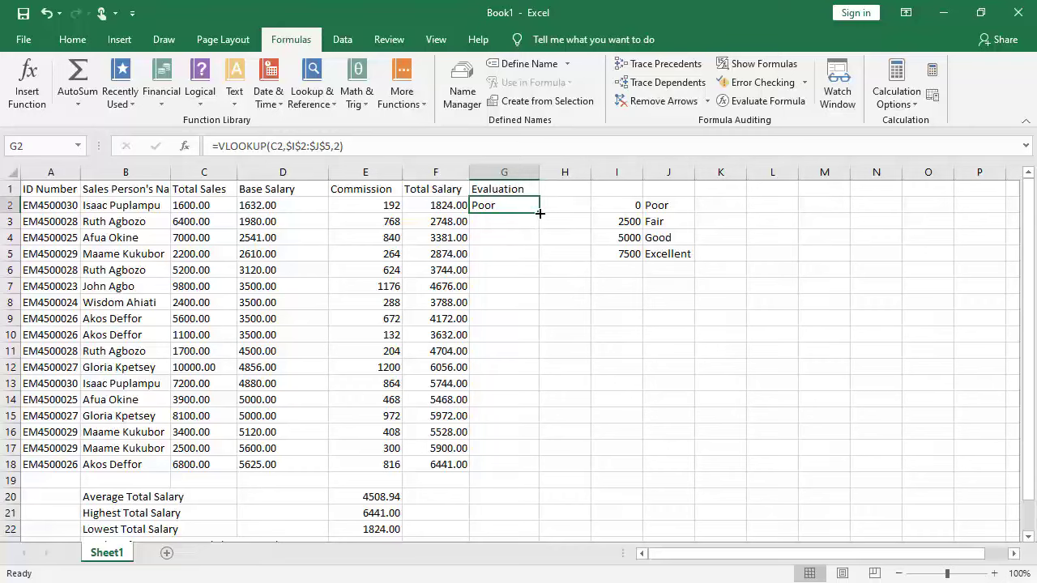
pyautogui.moveTo(539, 213); pyautogui.dragTo(537, 470)
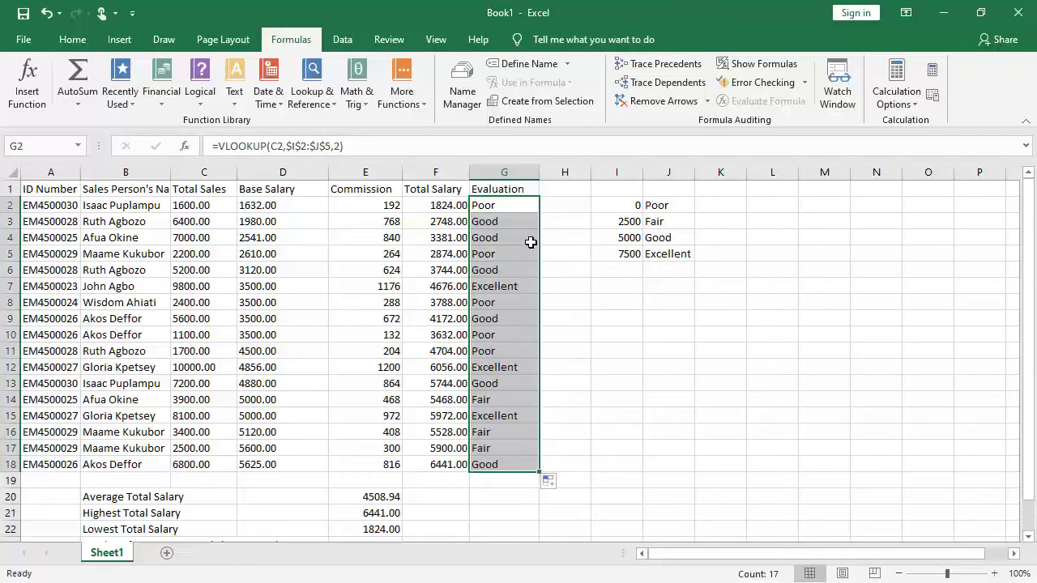
pyautogui.scroll(-1, 526, 230)
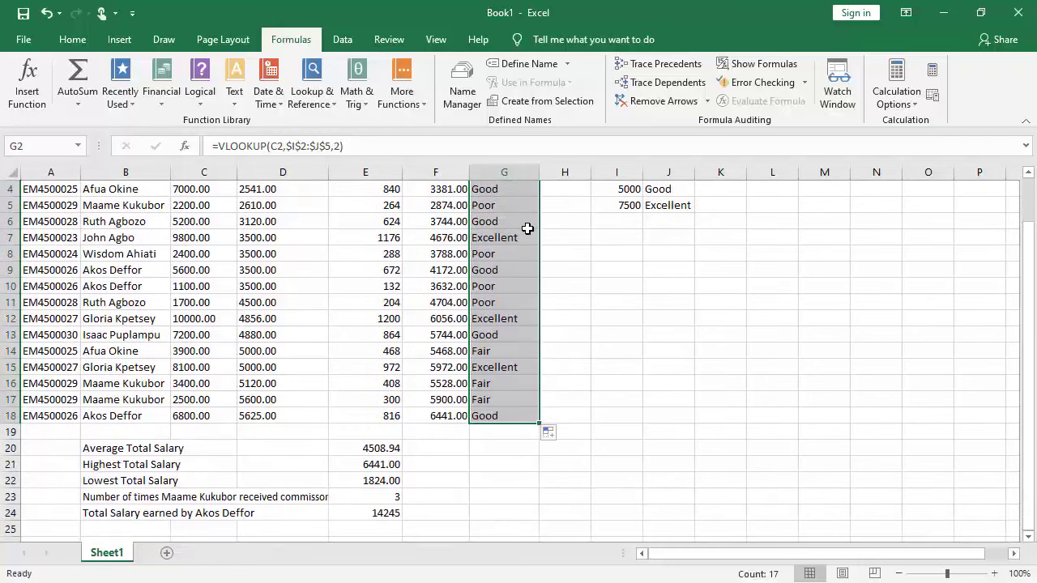
pyautogui.scroll(-3, 531, 229)
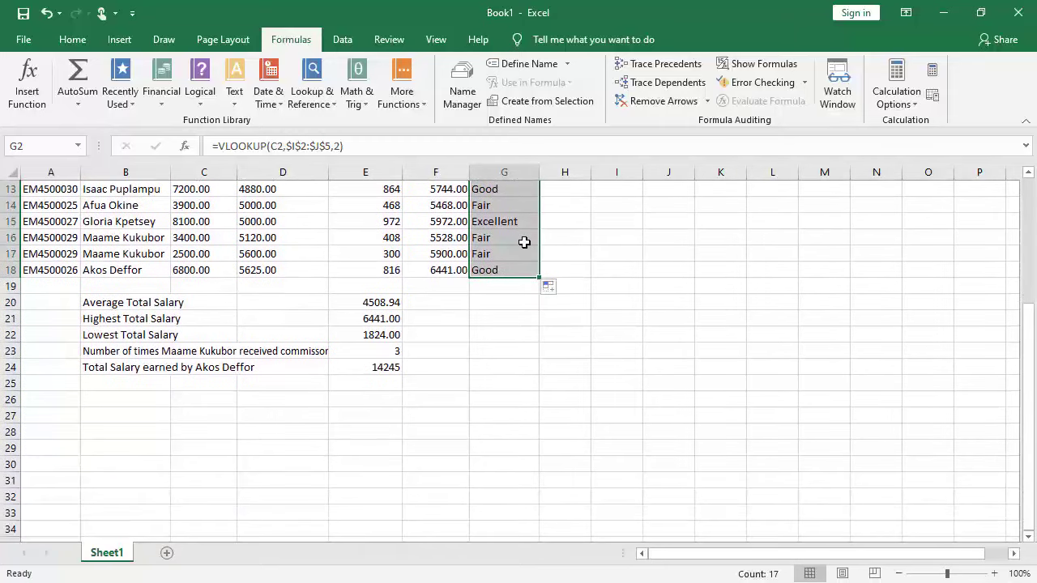
# Switch to Question.pdf in Acrobat Reader and read the remaining tasks 9 and 10
pyautogui.hotkey('alt', 'Tab')
pyautogui.click(225, 437)
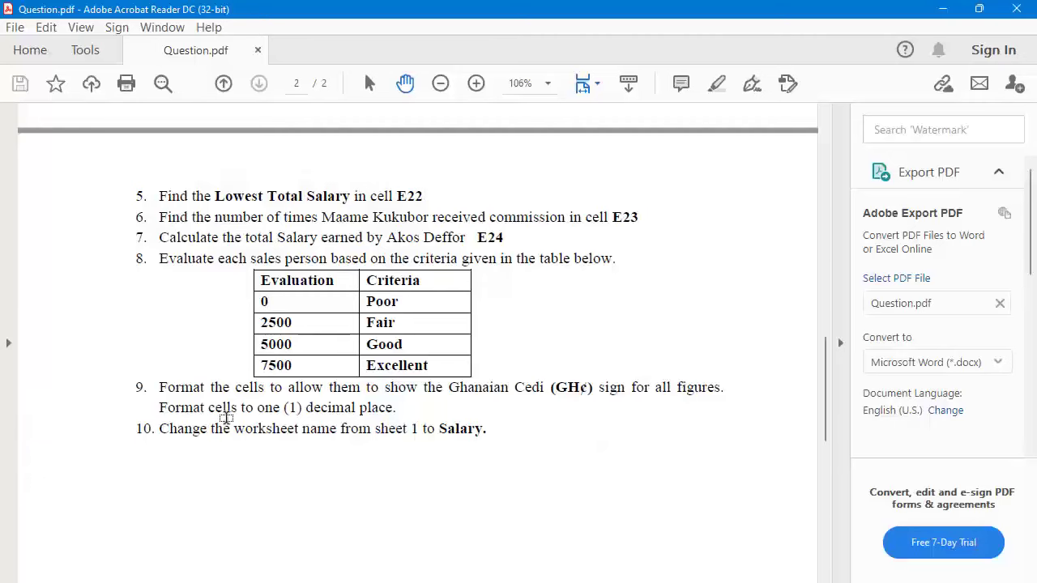
pyautogui.scroll(-2, 478, 322)
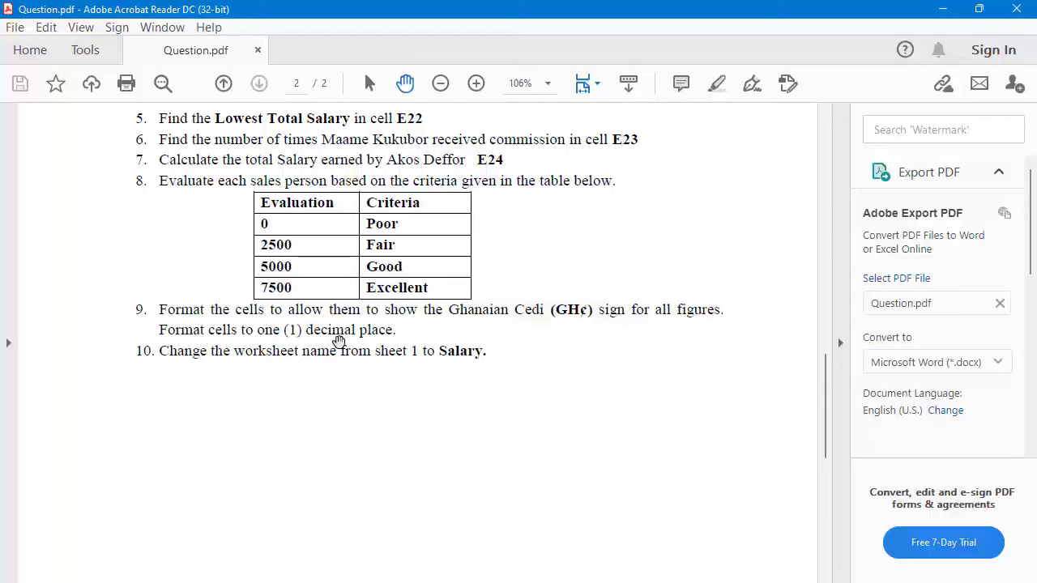
pyautogui.click(942, 9)
# In the Excel worksheet, left-align the sales, base salary, commission and total salary figures in C2:F18
pyautogui.scroll(3, 445, 311)
pyautogui.scroll(1, 498, 309)
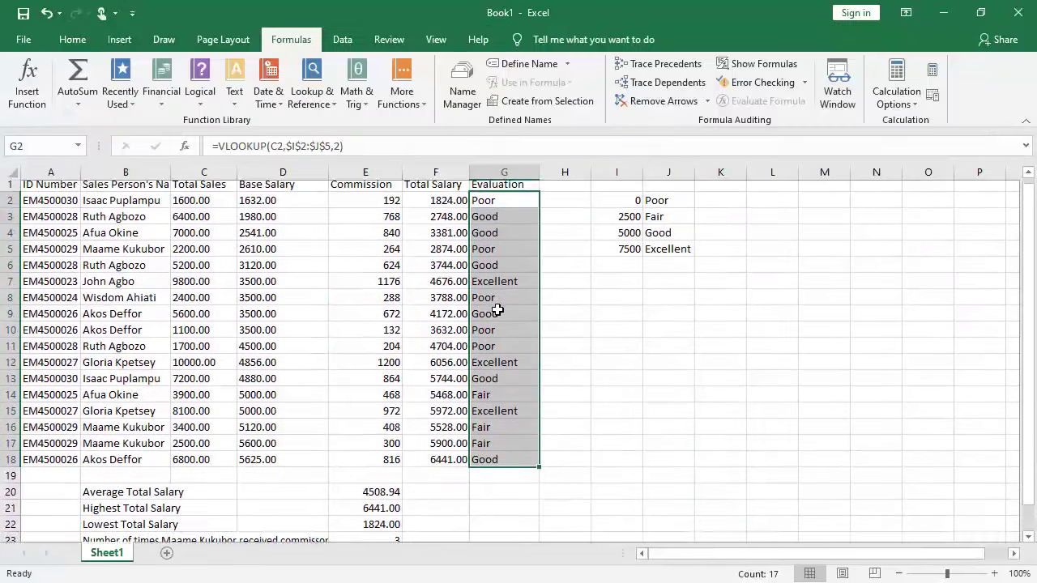
pyautogui.moveTo(189, 204); pyautogui.dragTo(429, 464)
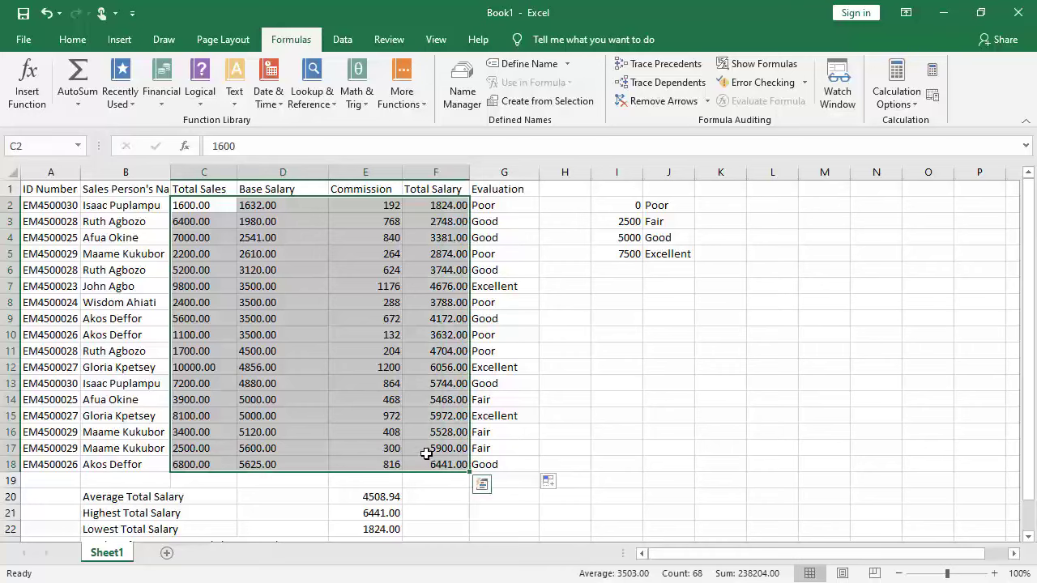
pyautogui.click(75, 42)
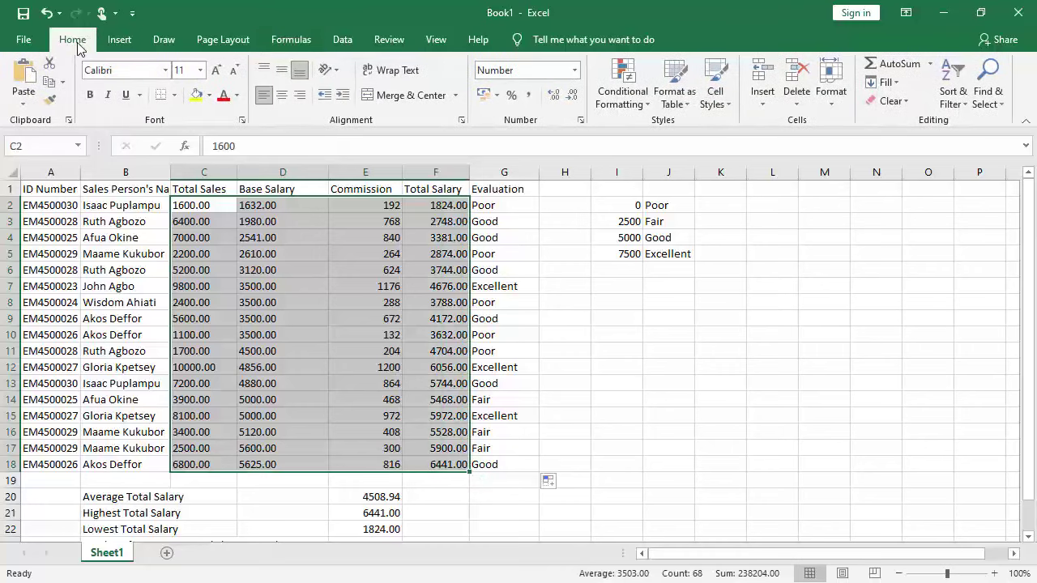
pyautogui.click(267, 98)
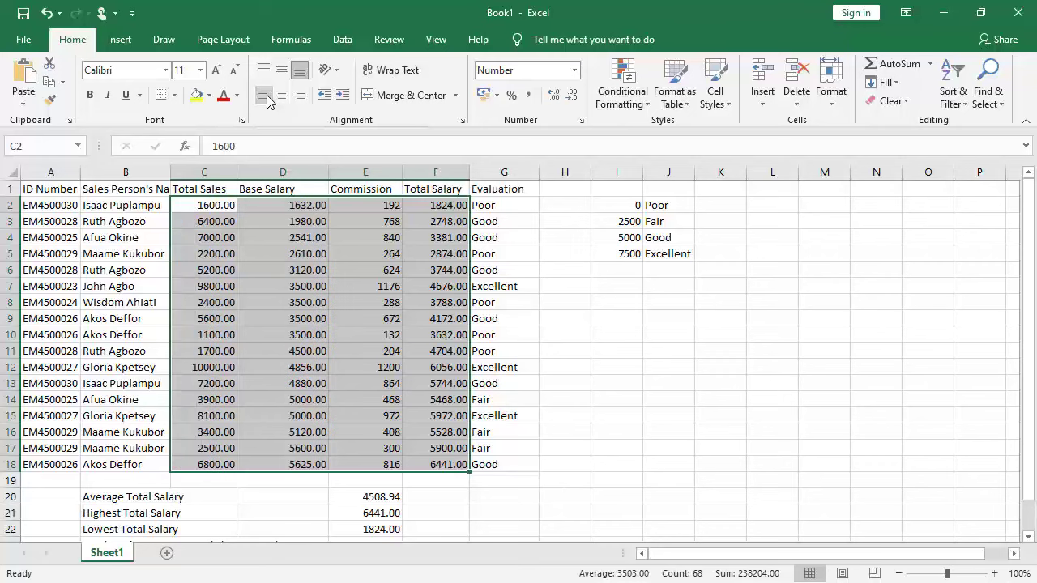
pyautogui.click(267, 98)
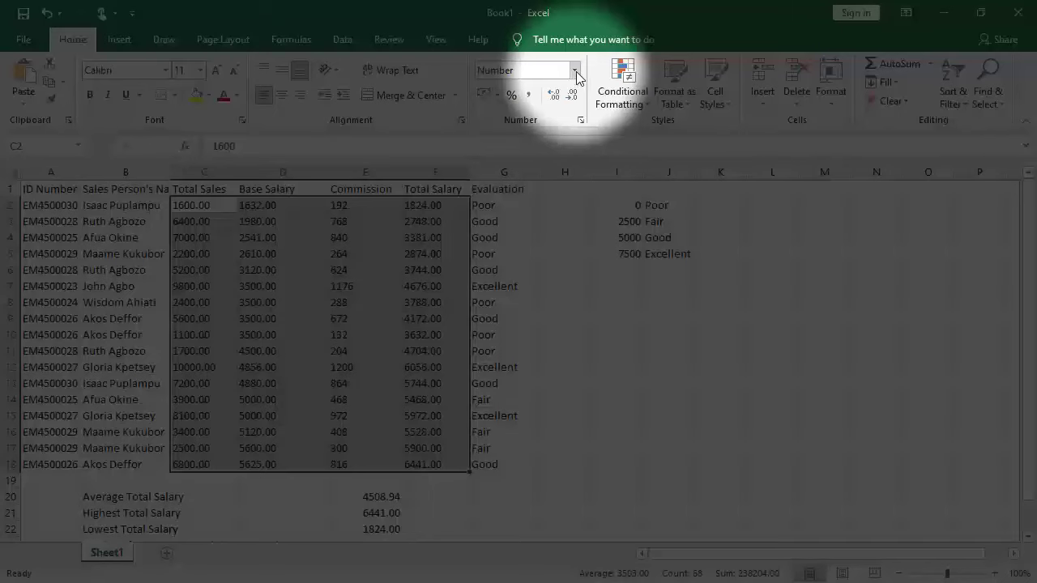
# Try the Currency number format on the figures in C2:F18 and undo it
pyautogui.click(574, 70)
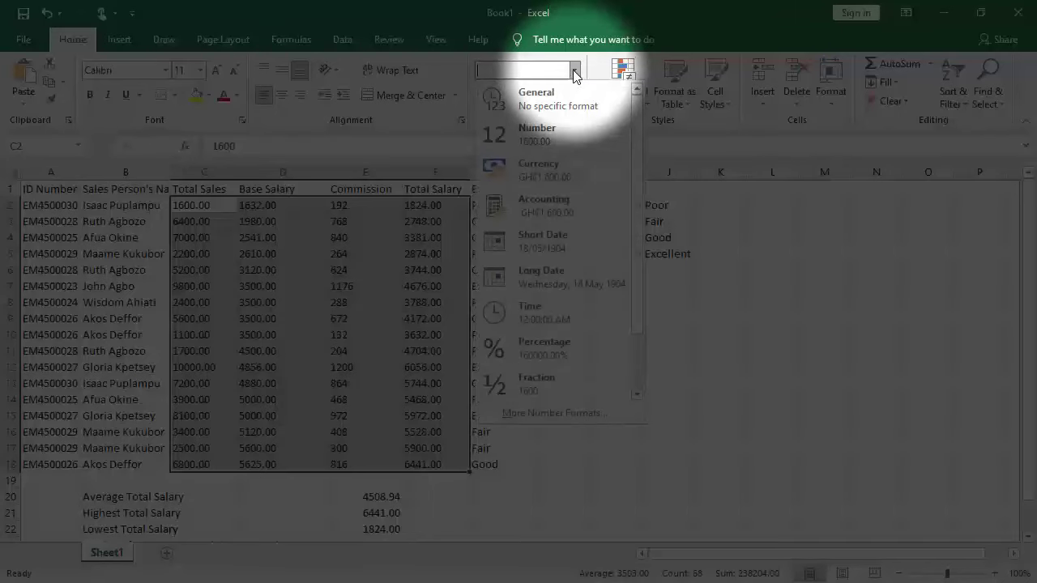
pyautogui.click(547, 184)
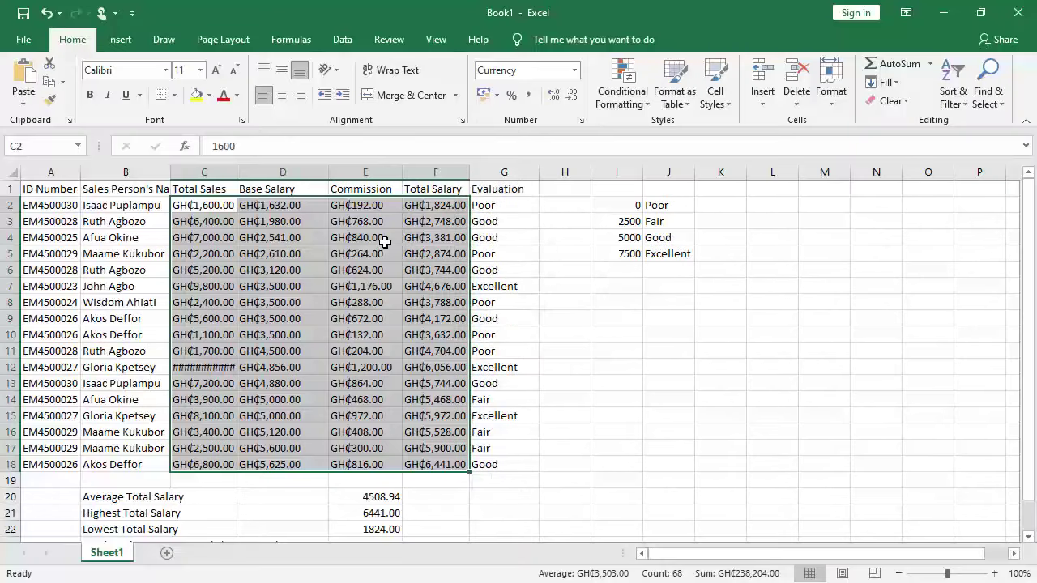
pyautogui.click(573, 71)
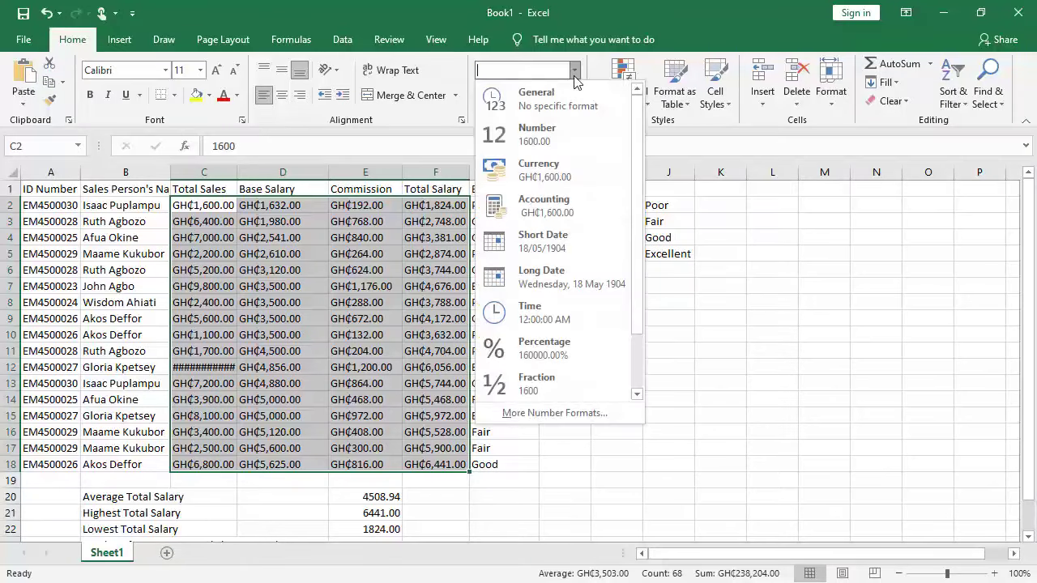
pyautogui.click(574, 72)
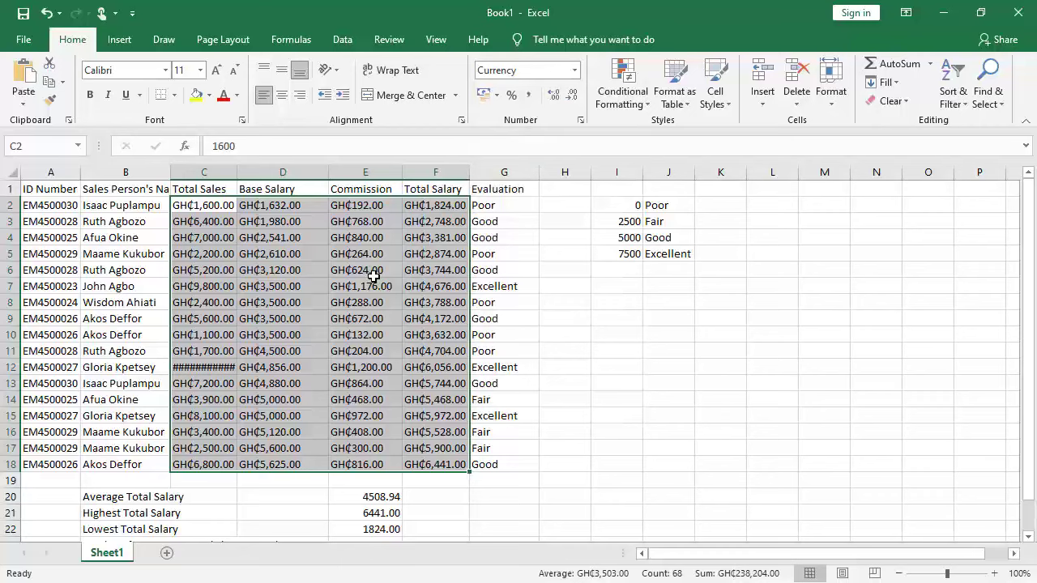
pyautogui.hotkey('ctrl', 'z')
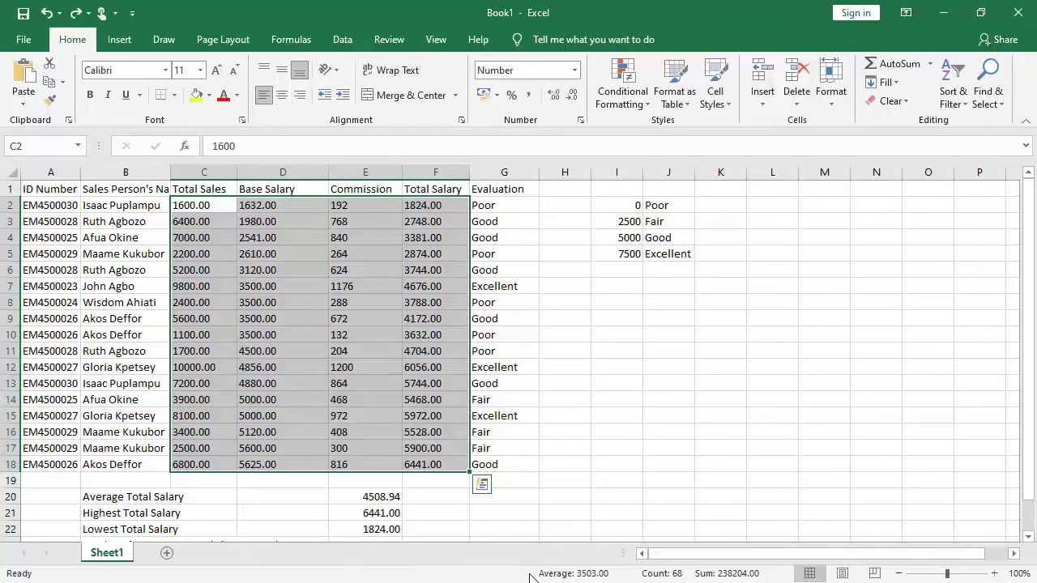
# Switch to Windows Settings and open the additional date, time and regional settings from the Region page
pyautogui.press('super')
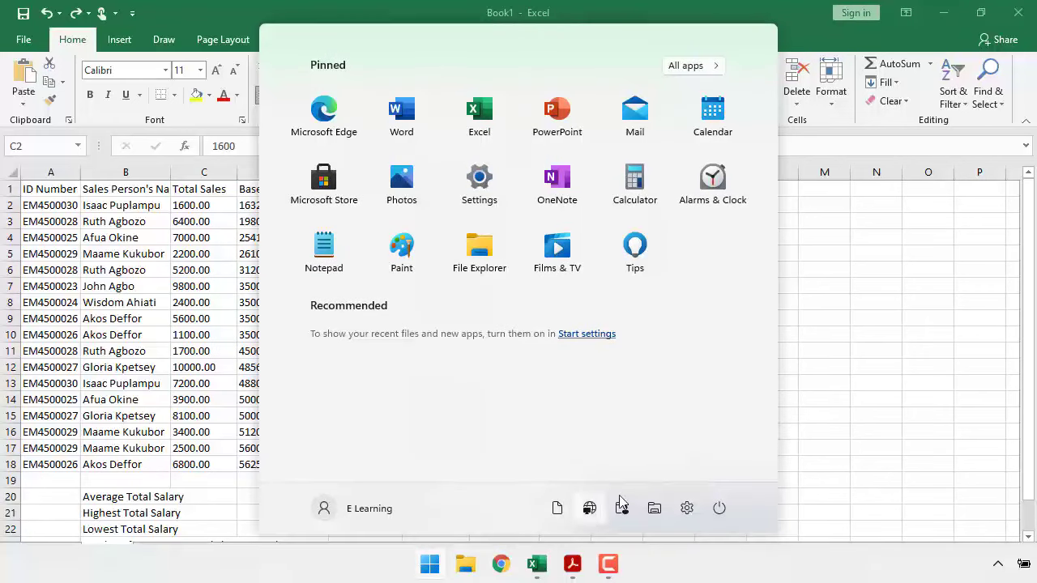
pyautogui.click(686, 509)
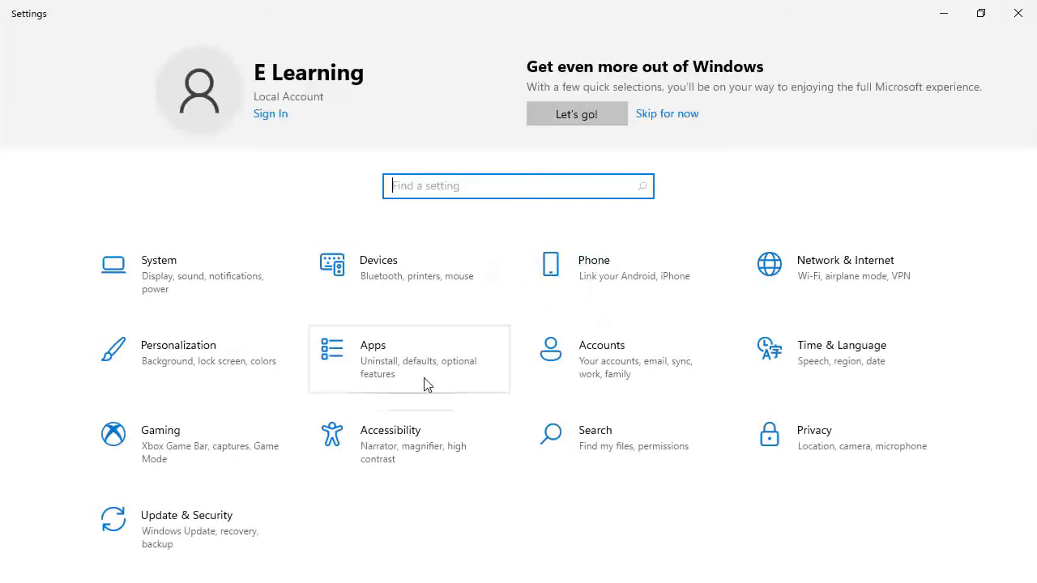
pyautogui.click(850, 362)
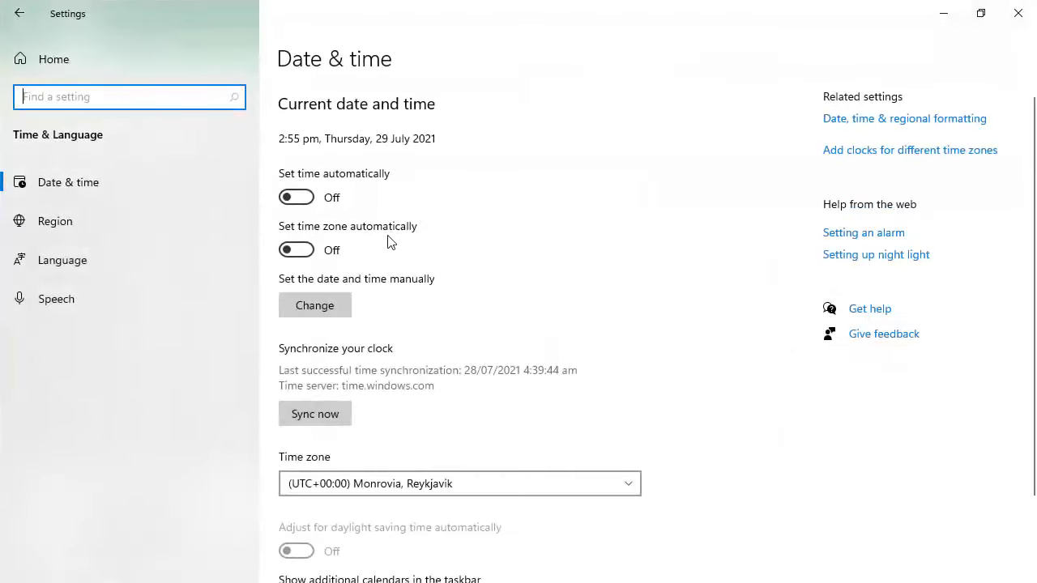
pyautogui.click(869, 121)
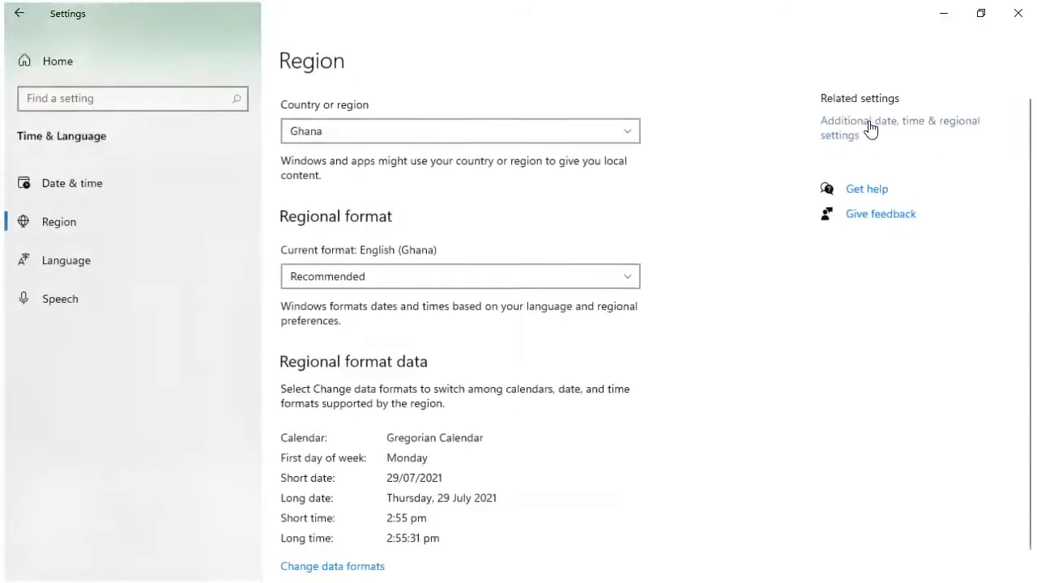
pyautogui.scroll(-1, 530, 201)
pyautogui.scroll(1, 535, 199)
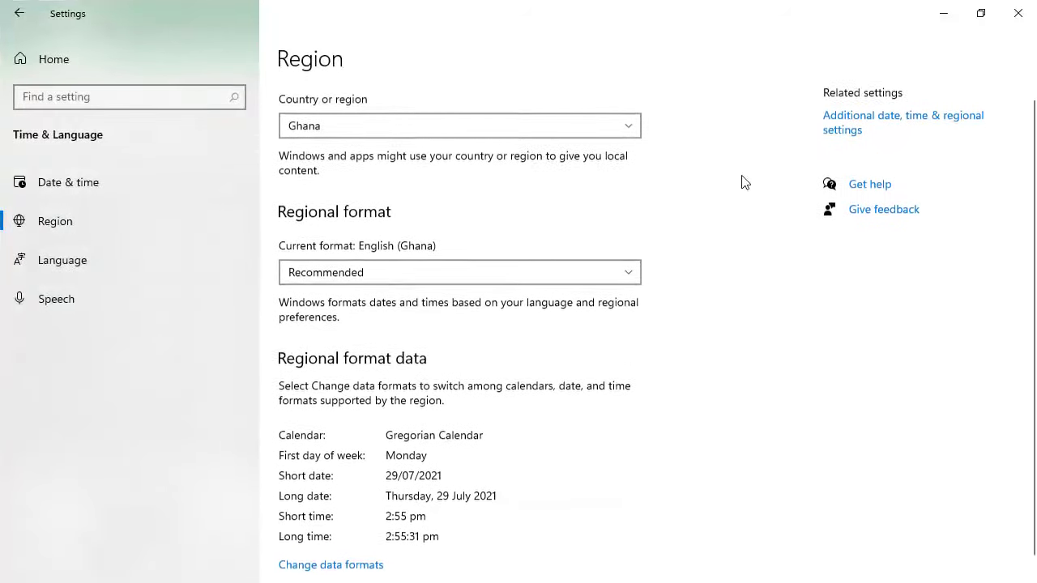
pyautogui.click(857, 133)
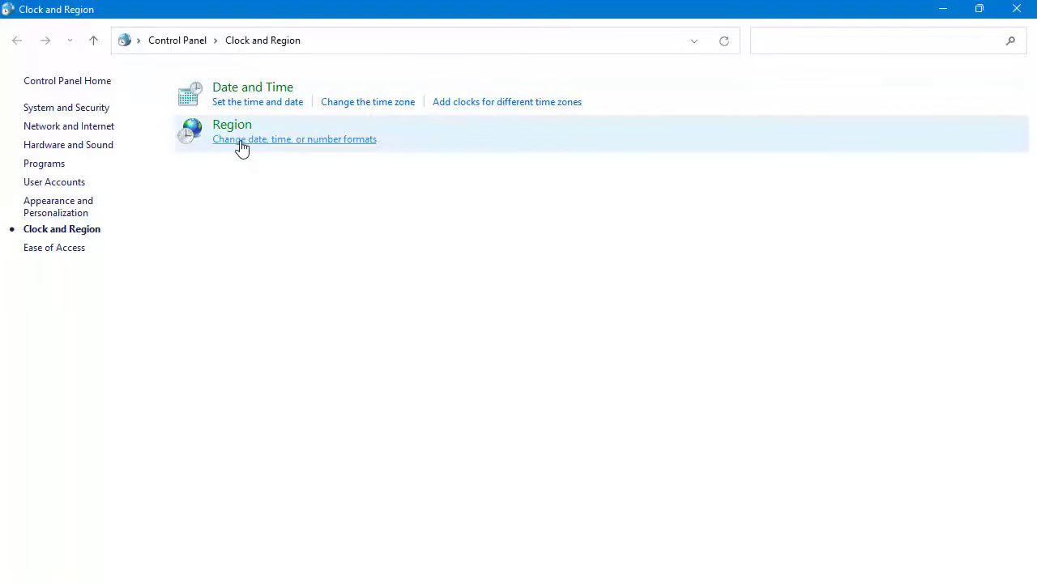
# Open the Currency options of the additional format settings for the Windows region
pyautogui.click(283, 143)
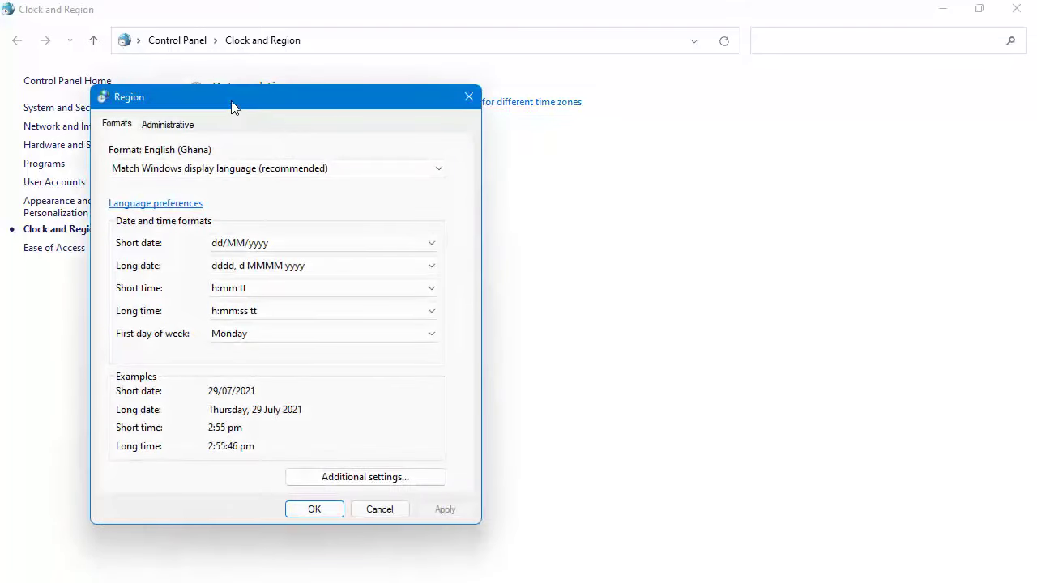
pyautogui.moveTo(232, 104); pyautogui.dragTo(337, 63)
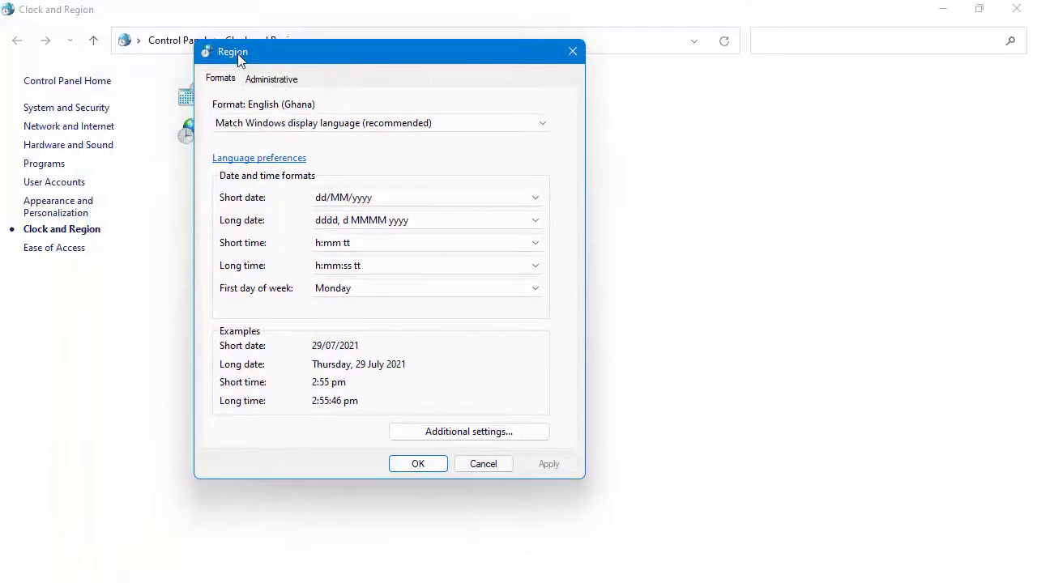
pyautogui.click(469, 432)
pyautogui.moveTo(458, 109); pyautogui.dragTo(388, 43)
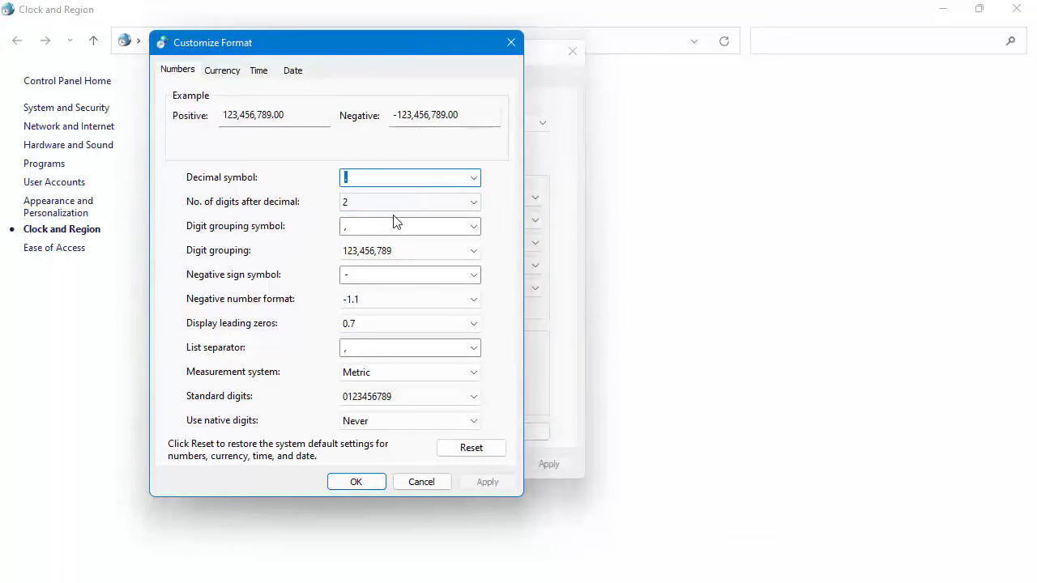
pyautogui.click(223, 70)
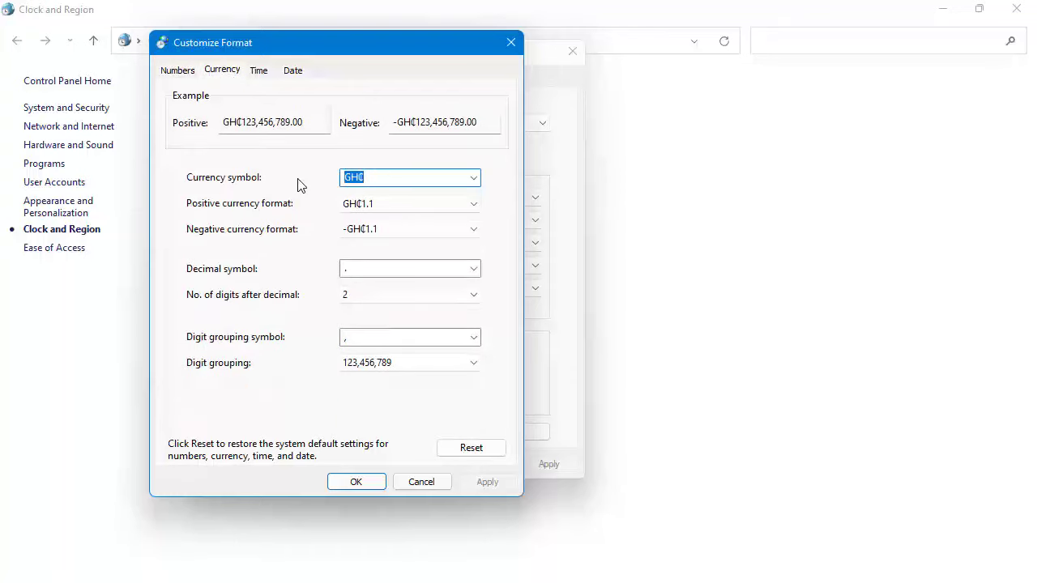
# Set the Windows currency symbol to GH¢, apply it to the region format, and close the region settings windows
pyautogui.write('GH')
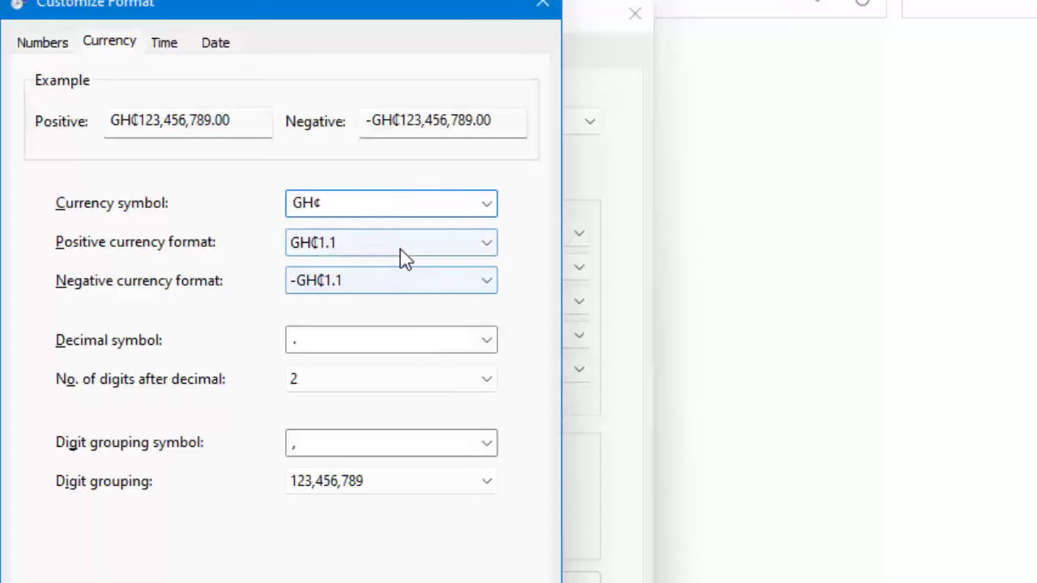
pyautogui.click(508, 582)
pyautogui.click(312, 582)
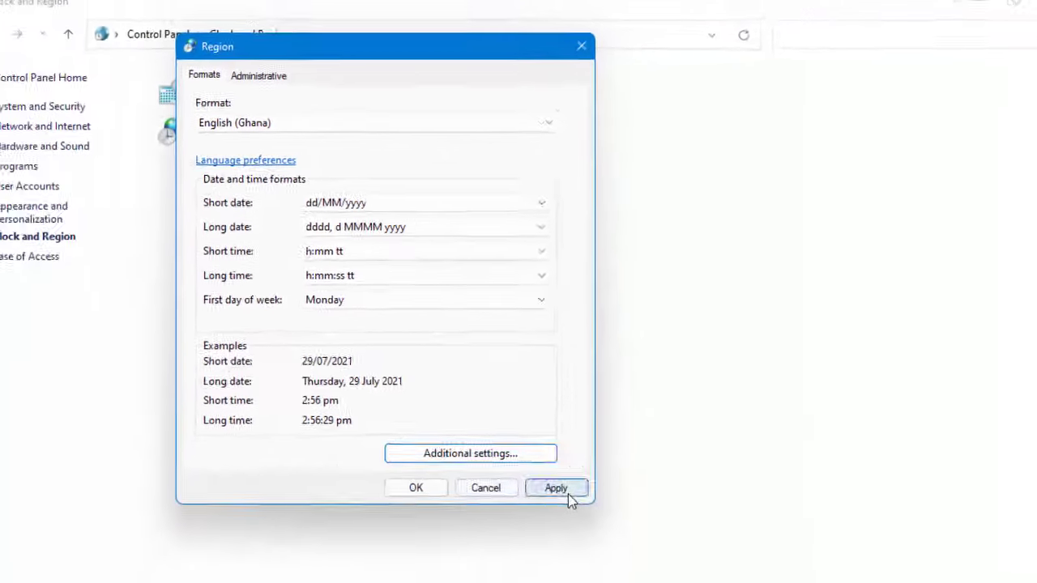
pyautogui.click(571, 500)
pyautogui.click(415, 494)
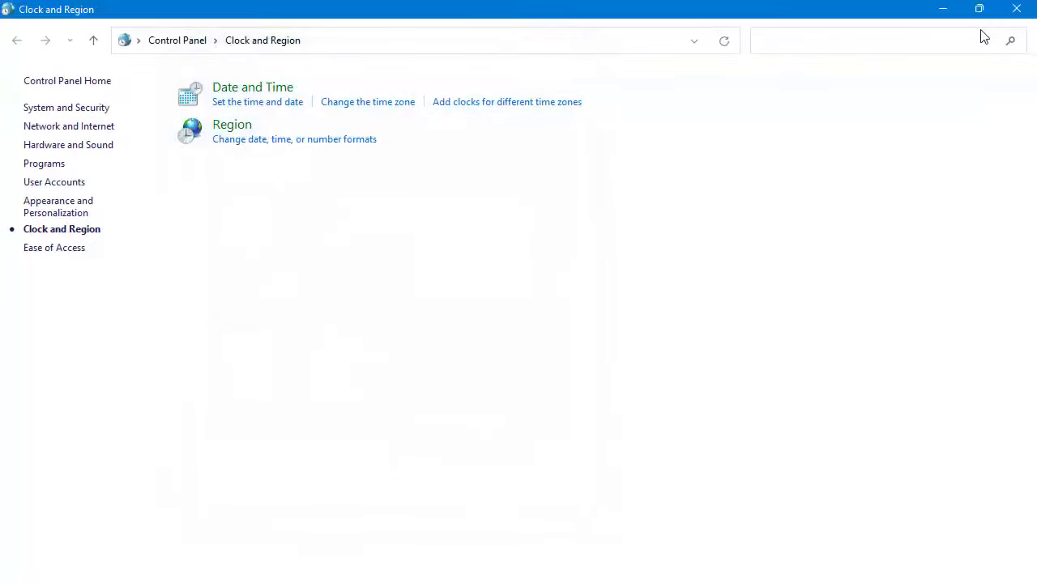
pyautogui.click(1016, 9)
pyautogui.click(1018, 9)
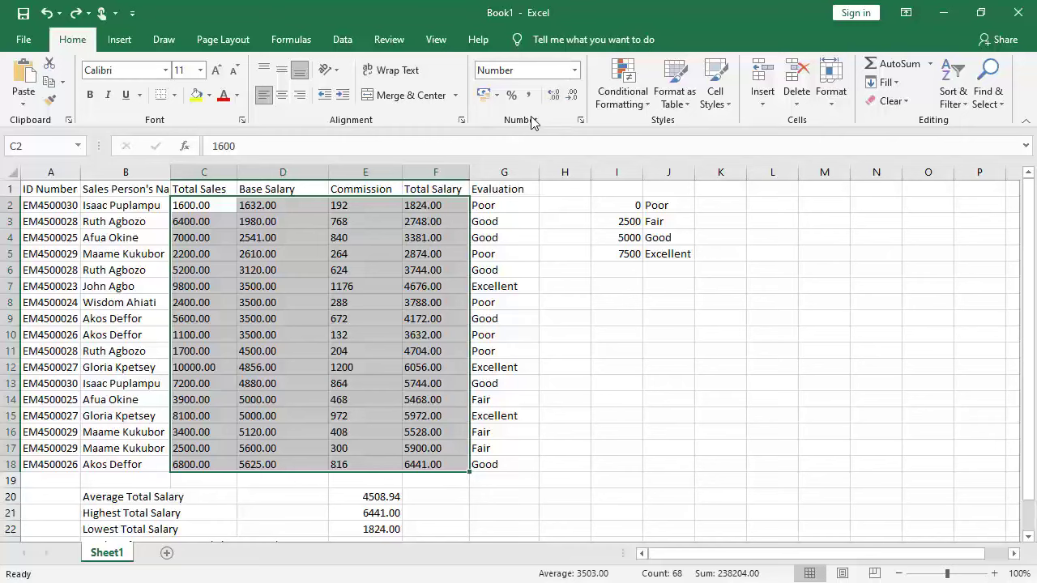
# Apply the Currency number format to the figures in C2:F18 and check the total sales amount in C12
pyautogui.click(574, 70)
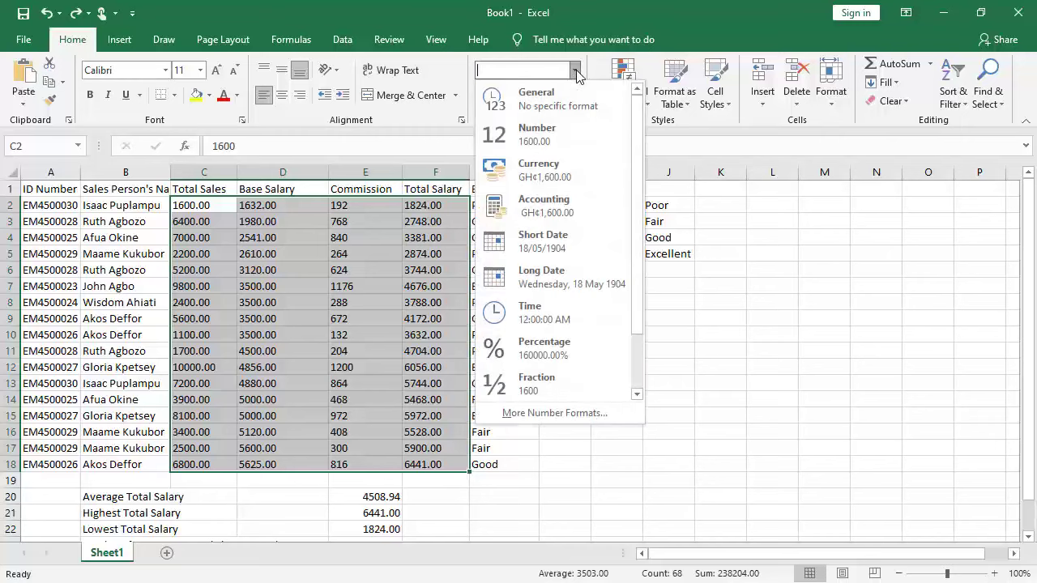
pyautogui.click(557, 183)
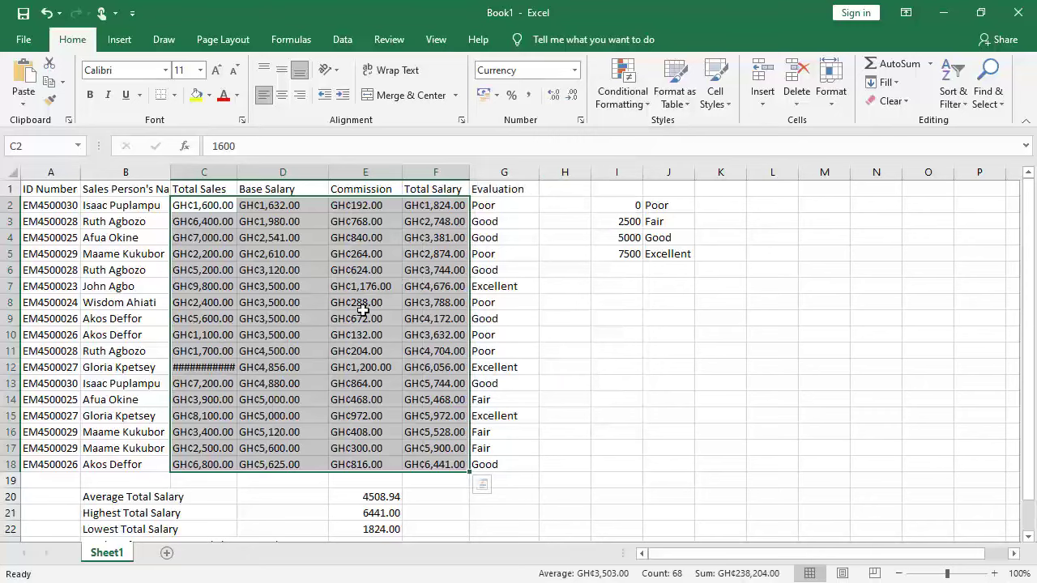
pyautogui.click(265, 368)
pyautogui.scroll(-1, 243, 332)
pyautogui.click(198, 320)
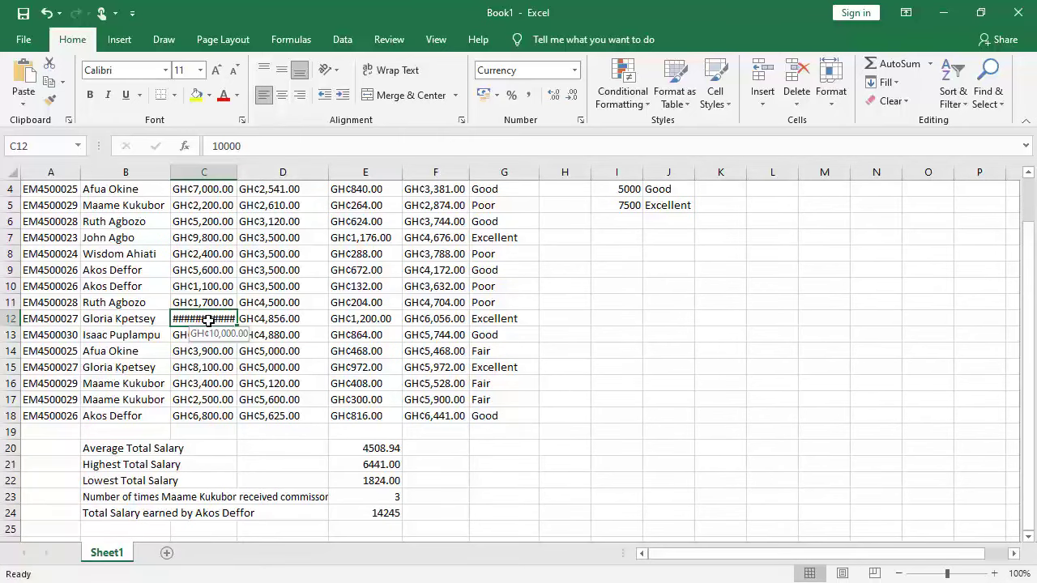
pyautogui.scroll(-1, 208, 320)
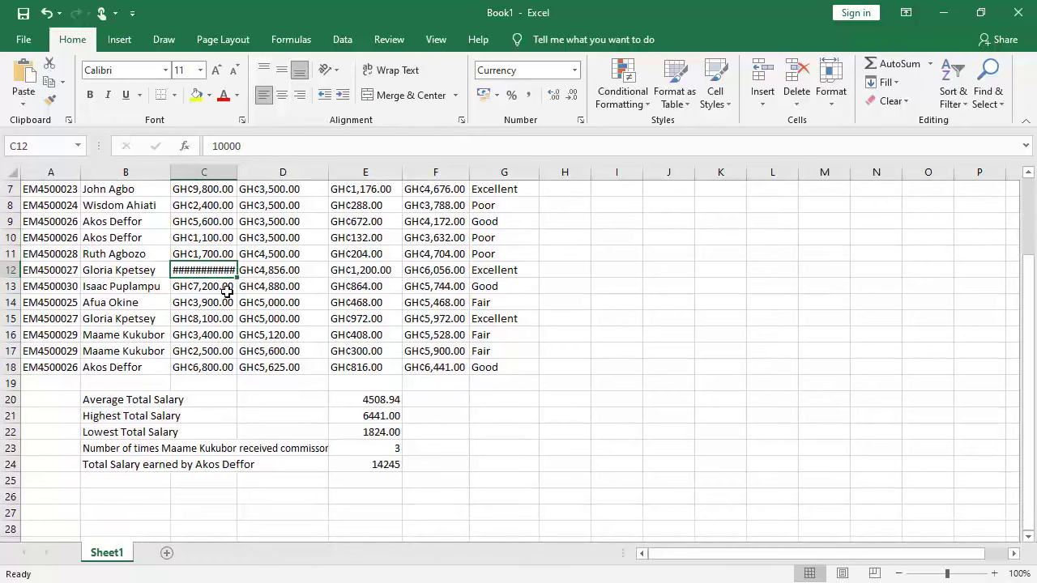
# Apply the Currency number format to the average, highest and lowest salaries in E20:E22 and the salary total in E24
pyautogui.scroll(-2, 354, 345)
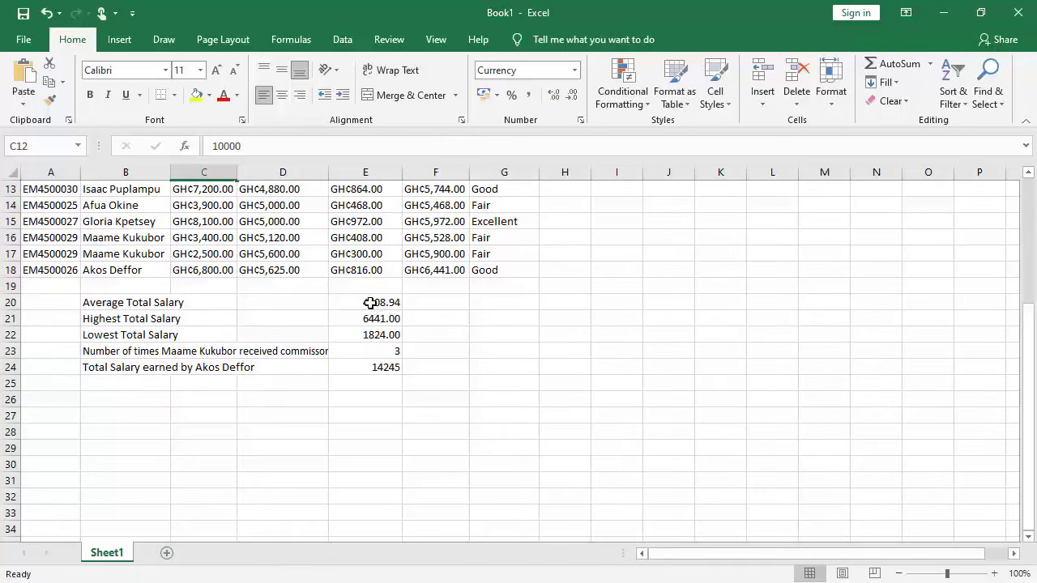
pyautogui.moveTo(370, 302); pyautogui.dragTo(381, 335)
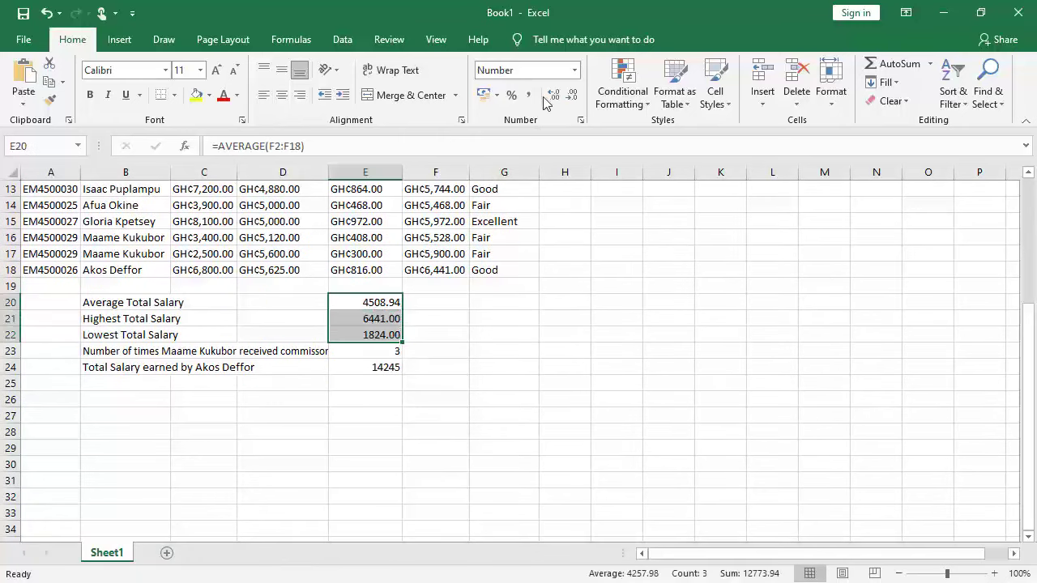
pyautogui.click(574, 70)
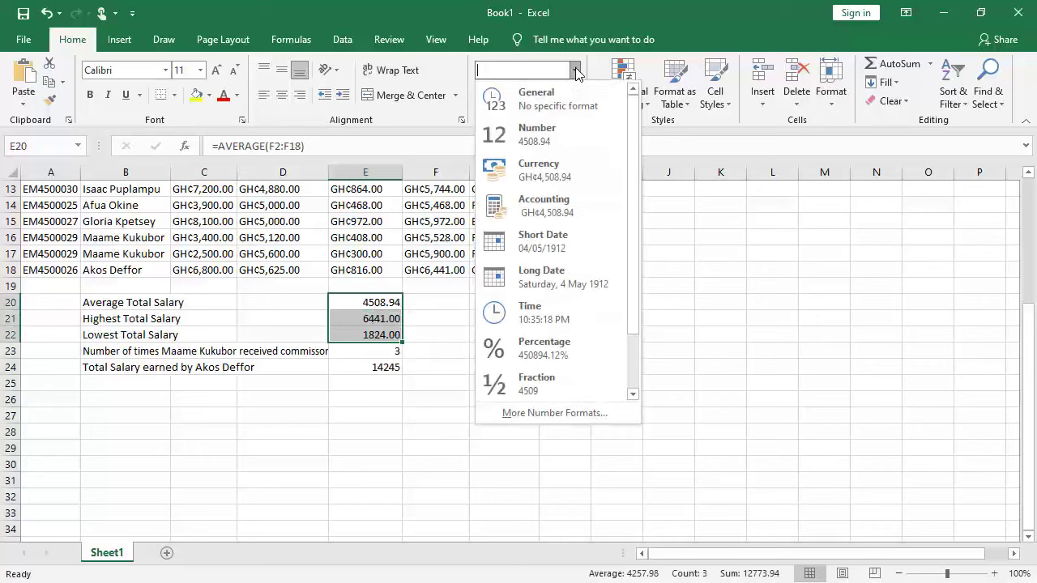
pyautogui.click(567, 183)
pyautogui.click(381, 366)
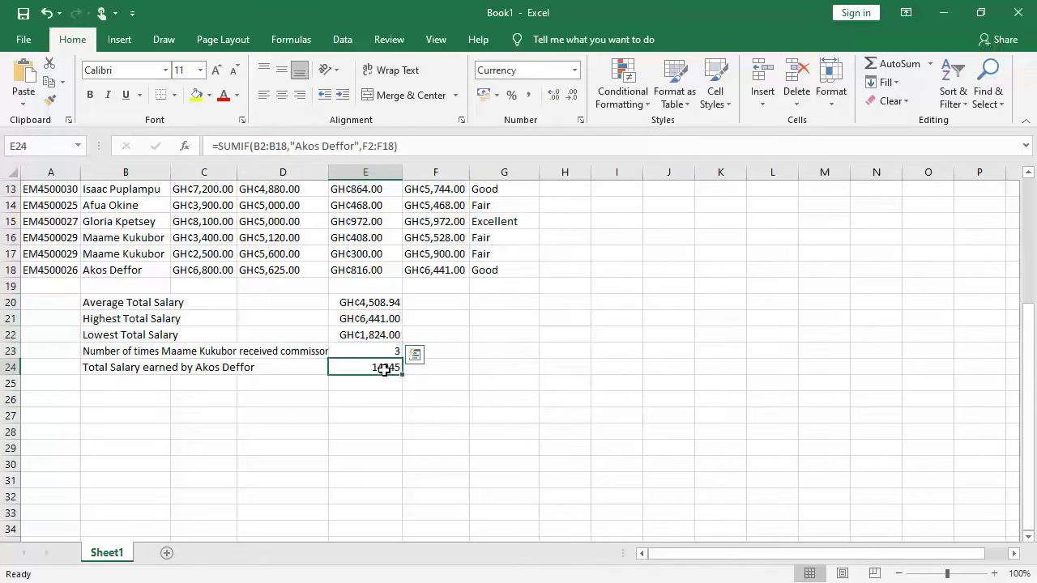
pyautogui.click(574, 70)
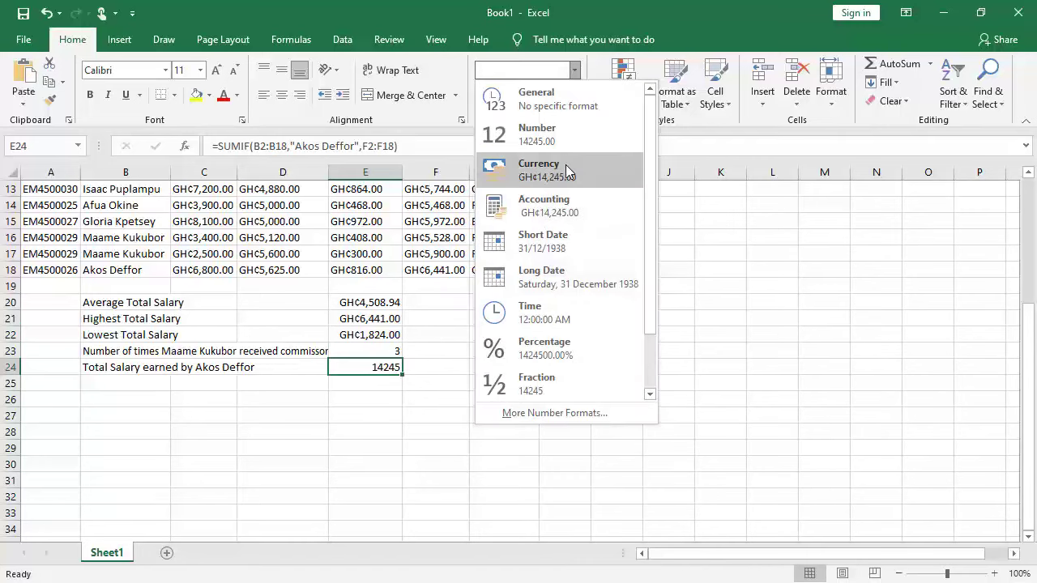
pyautogui.click(565, 164)
# Set the currency figures in C2:F18 to one decimal place through the Format Cells options
pyautogui.scroll(4, 389, 377)
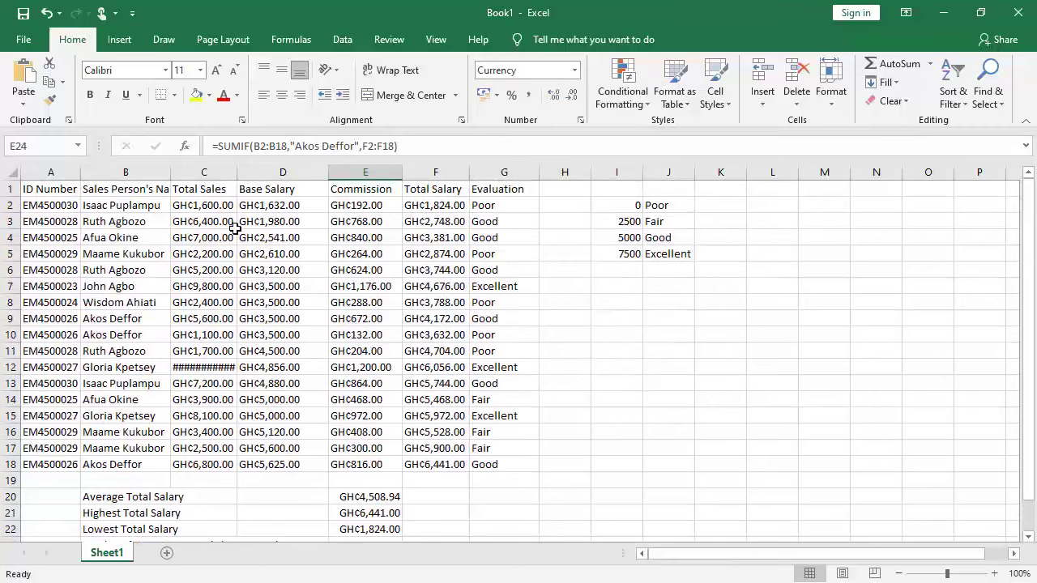
pyautogui.moveTo(206, 208); pyautogui.dragTo(435, 466)
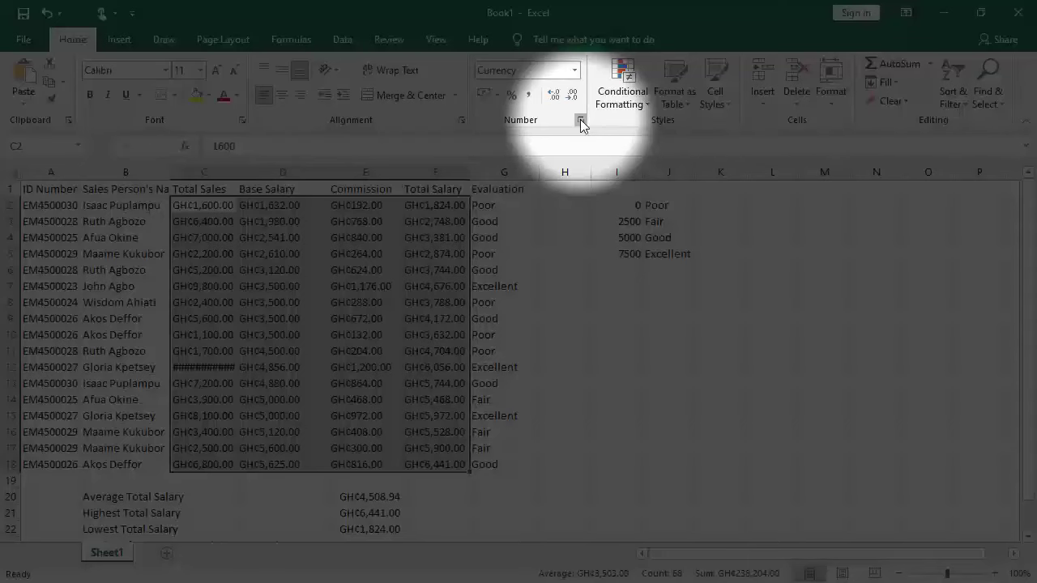
pyautogui.click(580, 119)
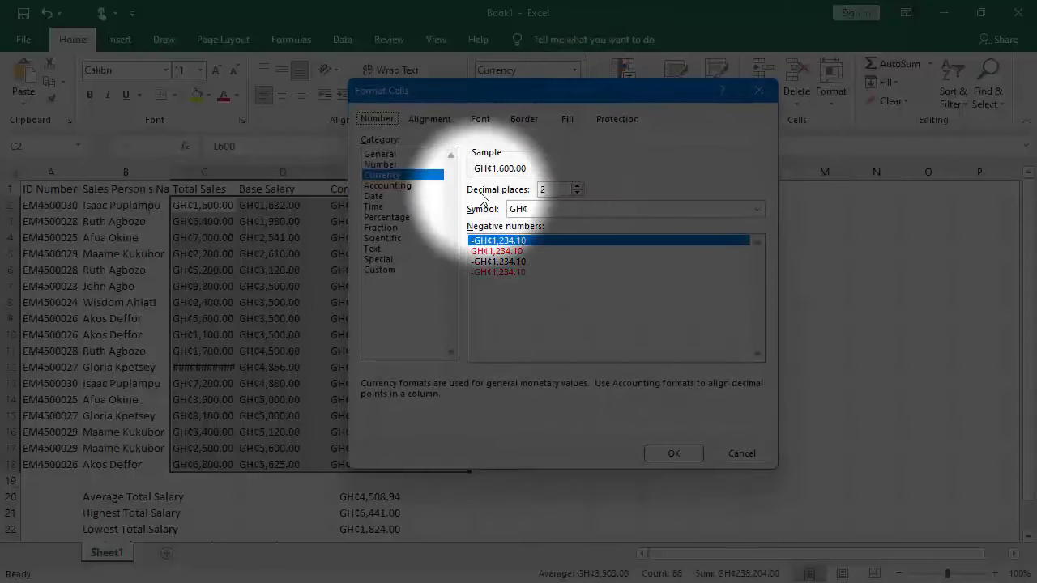
pyautogui.click(577, 193)
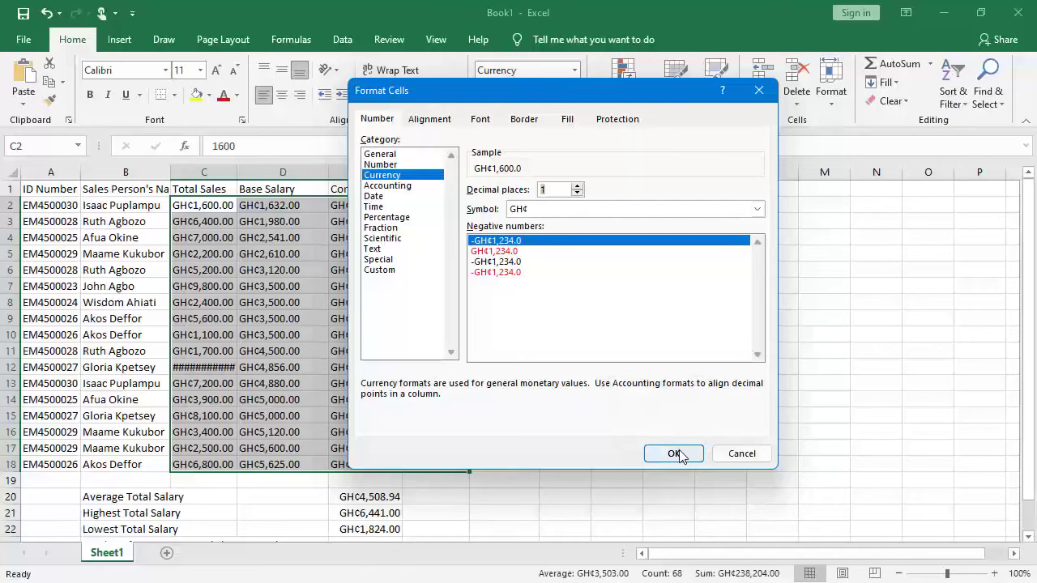
pyautogui.click(673, 452)
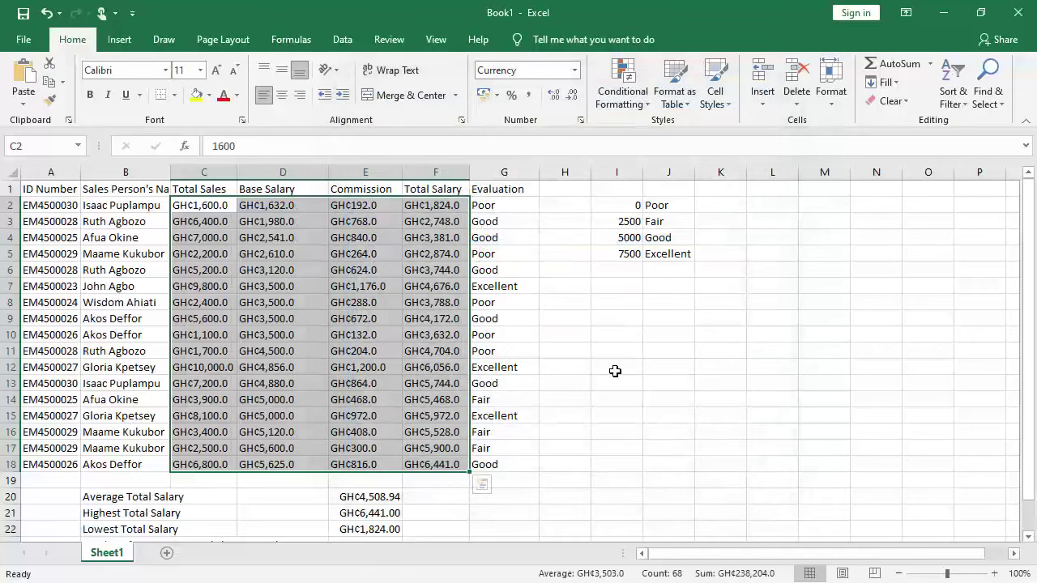
# Set the average, highest and lowest total salaries in E20:E22 to one decimal place
pyautogui.scroll(-3, 451, 370)
pyautogui.moveTo(366, 351); pyautogui.dragTo(377, 384)
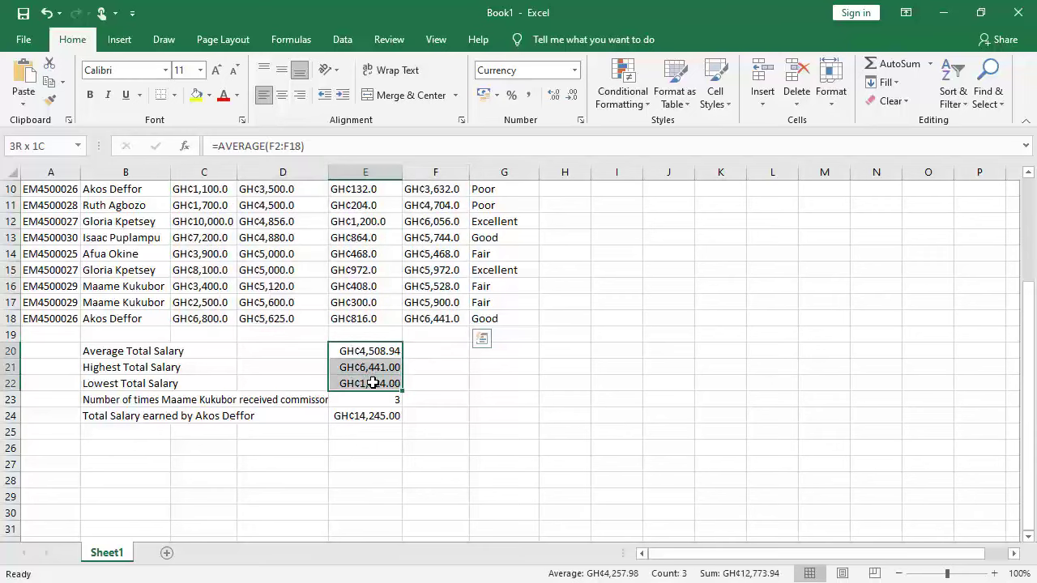
pyautogui.click(581, 120)
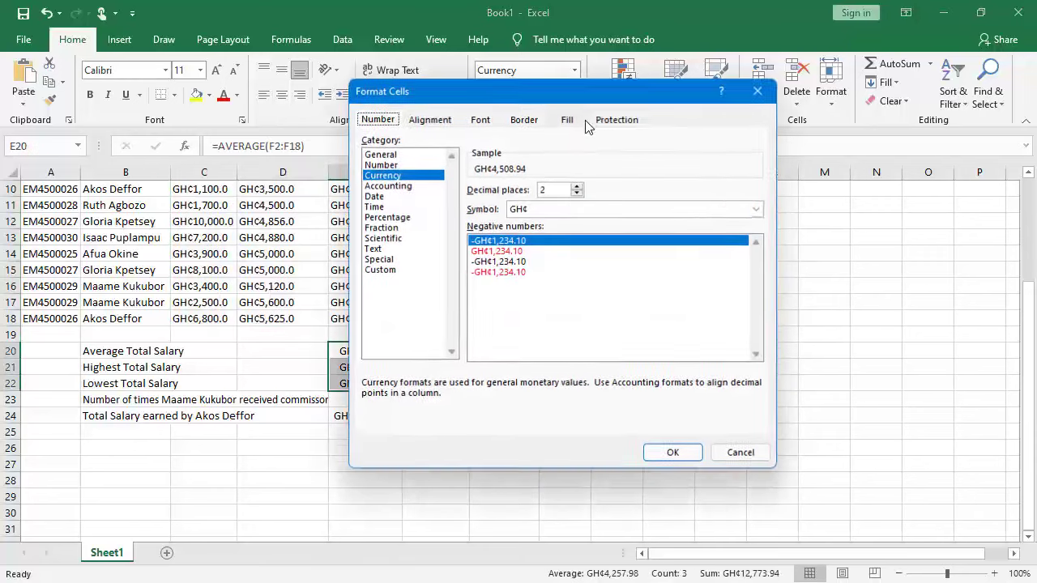
pyautogui.click(577, 194)
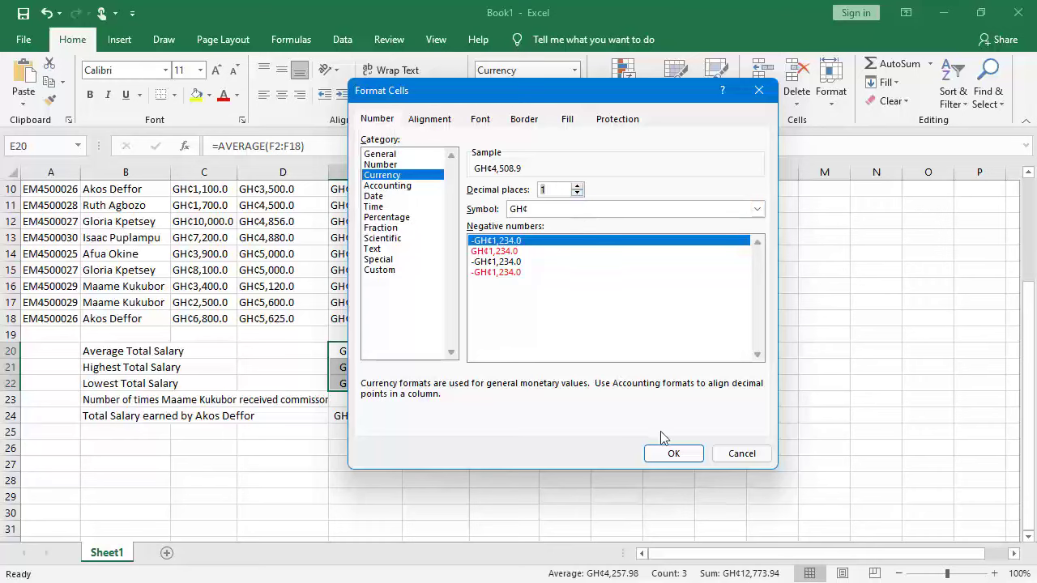
pyautogui.click(673, 453)
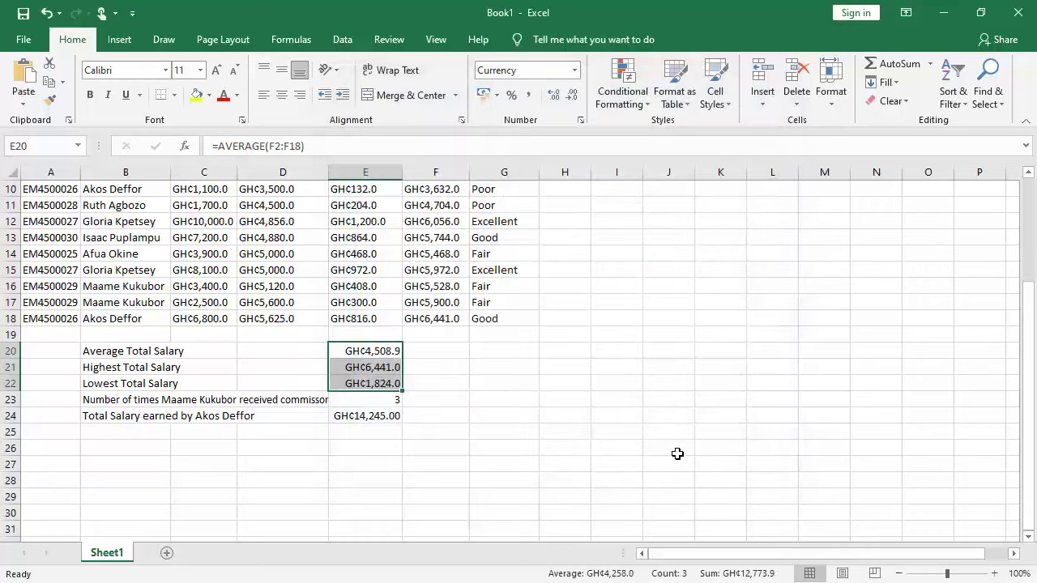
# Set the total salary figure in E24 to one decimal place
pyautogui.click(377, 418)
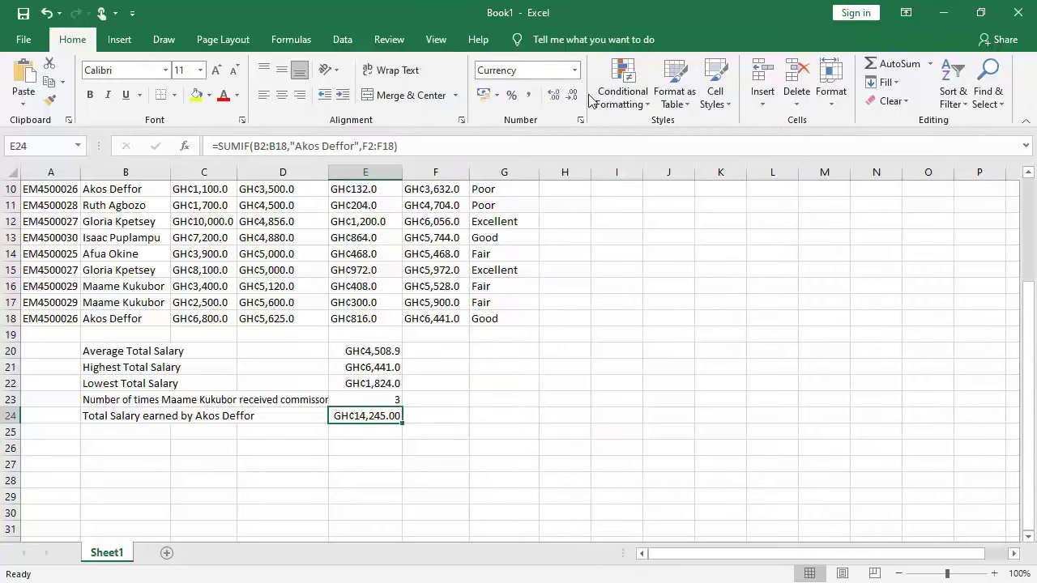
pyautogui.click(580, 120)
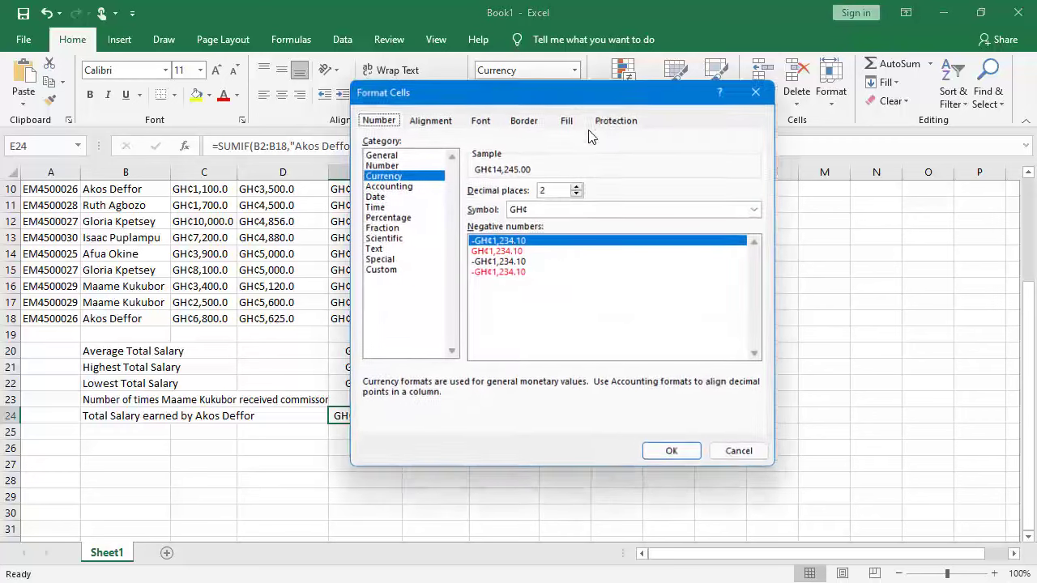
pyautogui.click(577, 193)
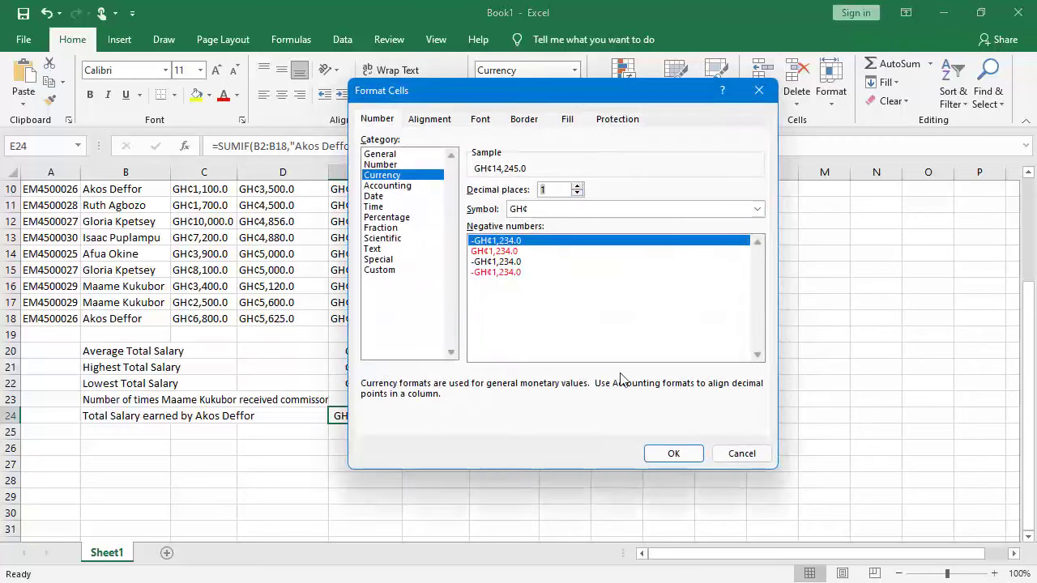
pyautogui.click(673, 454)
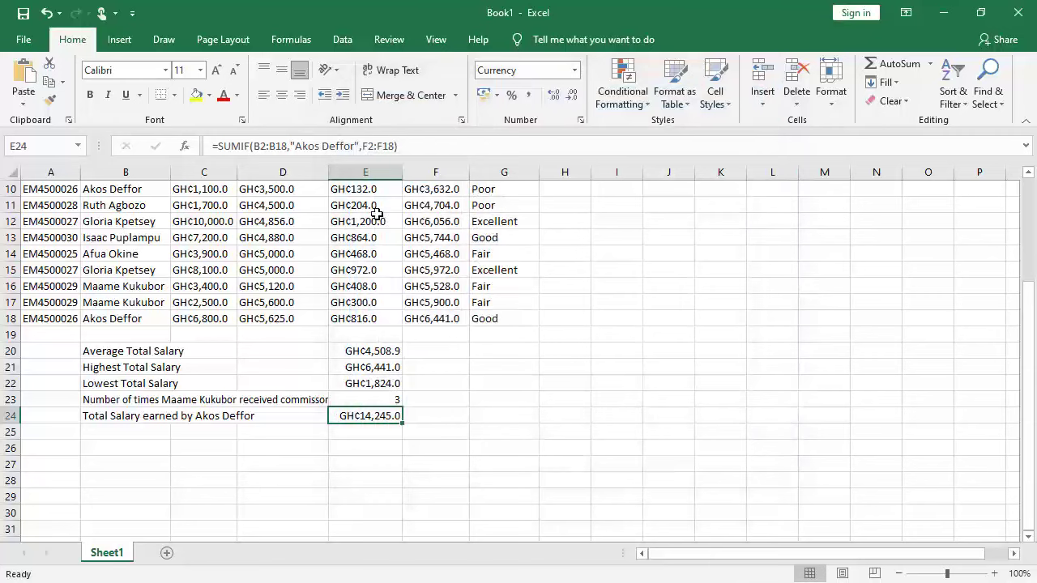
# Switch to Question.pdf and review the final tasks and the assignment instructions on the first page
pyautogui.scroll(3, 373, 265)
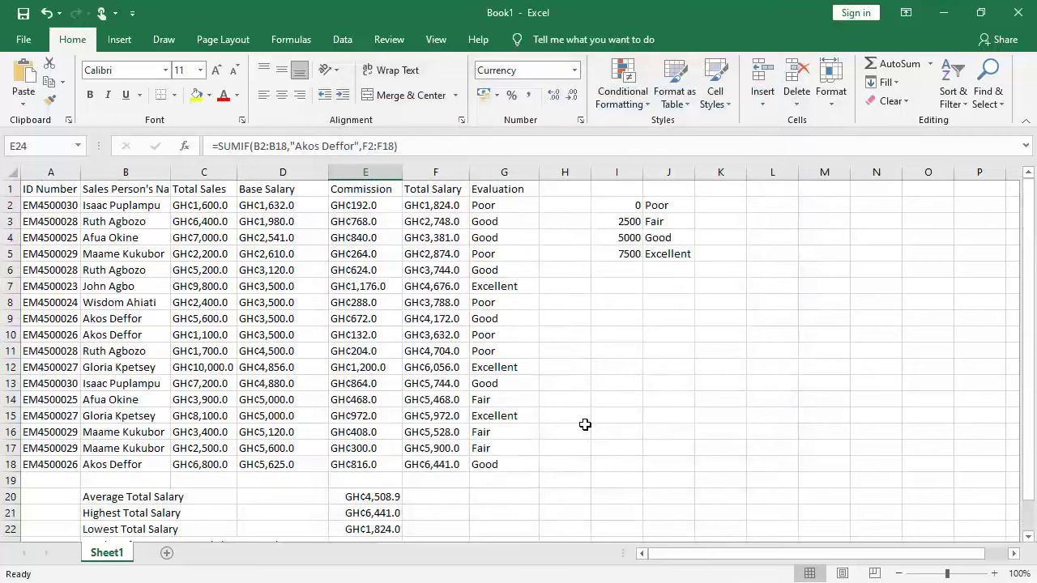
pyautogui.hotkey('alt', 'Tab')
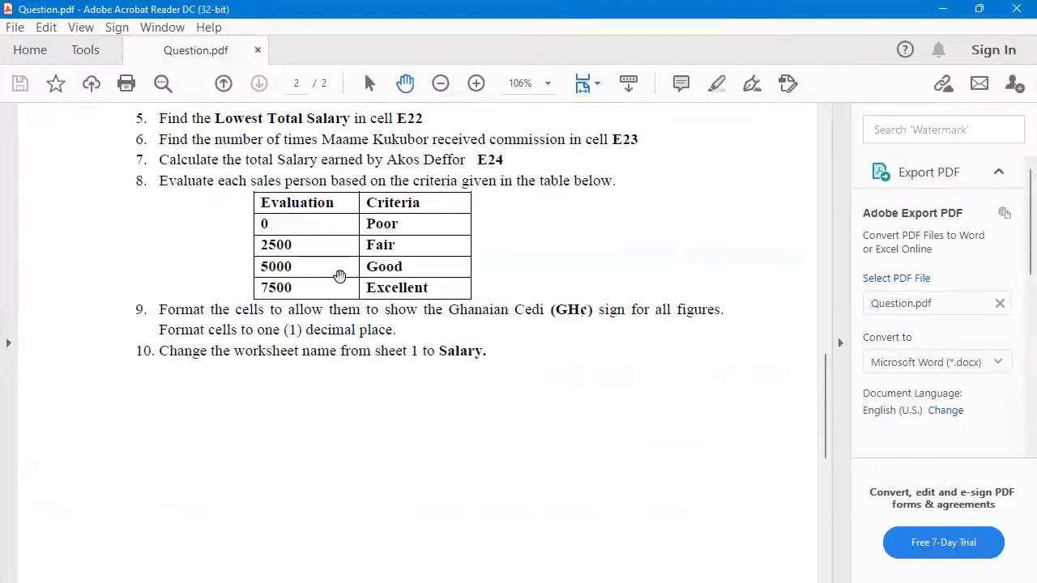
pyautogui.scroll(-1, 414, 348)
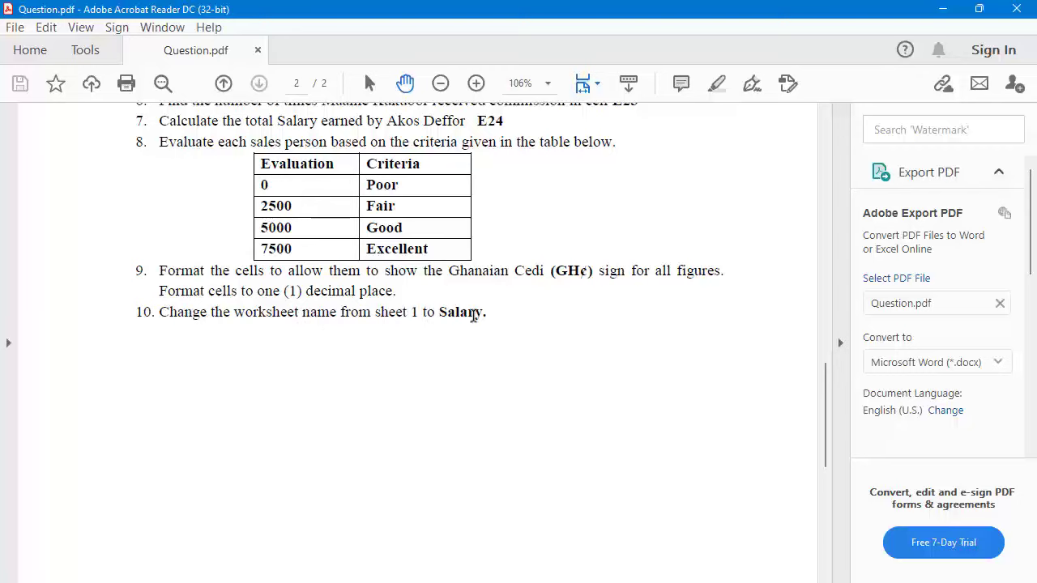
pyautogui.scroll(10, 527, 224)
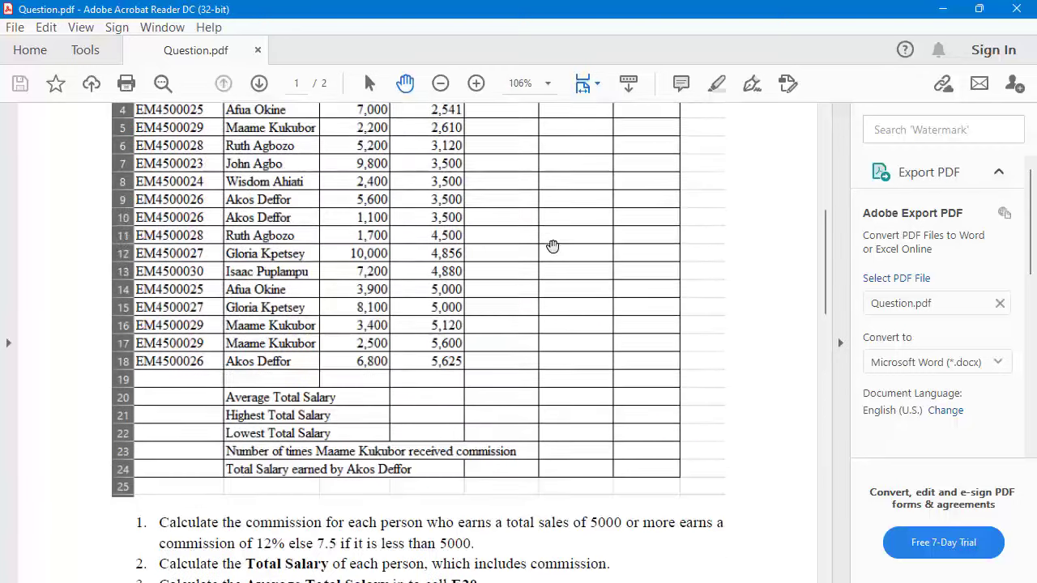
pyautogui.scroll(11, 551, 245)
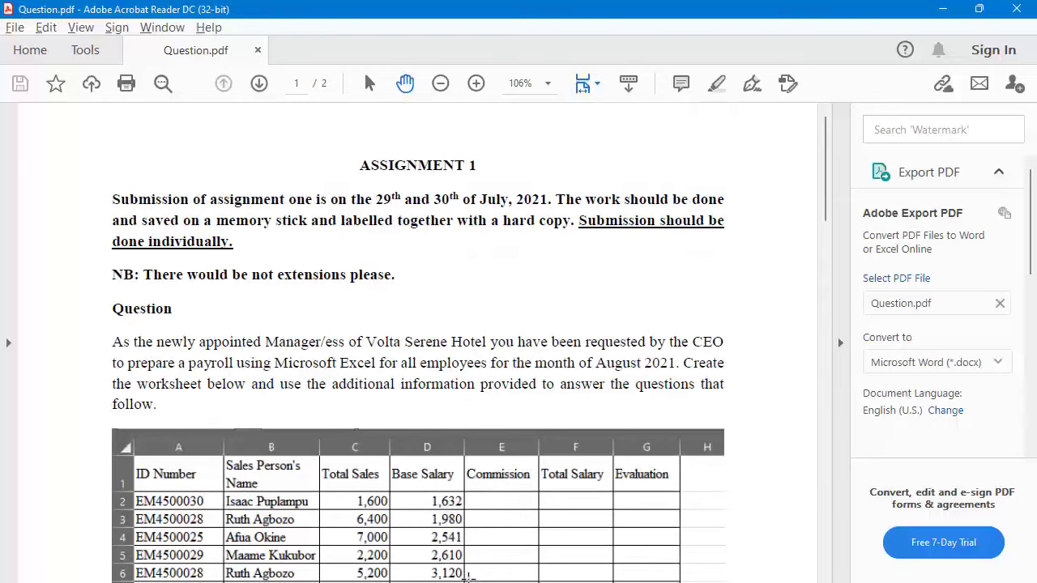
# Look over the Finished workbook's Salary sheet, then return to Book1 and review its figures down to row 24
pyautogui.hotkey('alt', 'Tab')
pyautogui.click(364, 440)
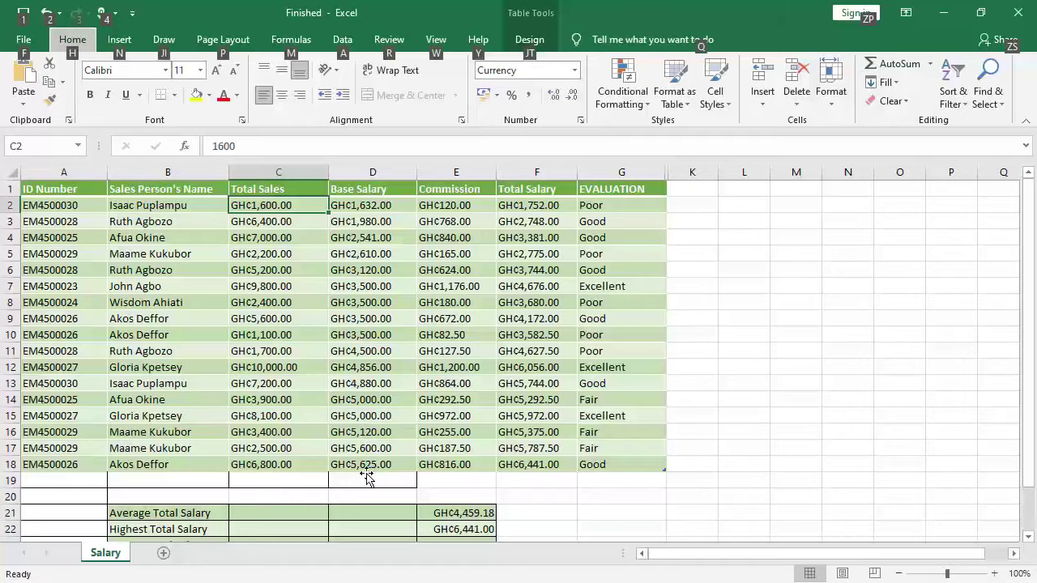
pyautogui.scroll(-3, 298, 495)
pyautogui.scroll(3, 285, 473)
pyautogui.hotkey('alt', 'Tab')
pyautogui.click(788, 196)
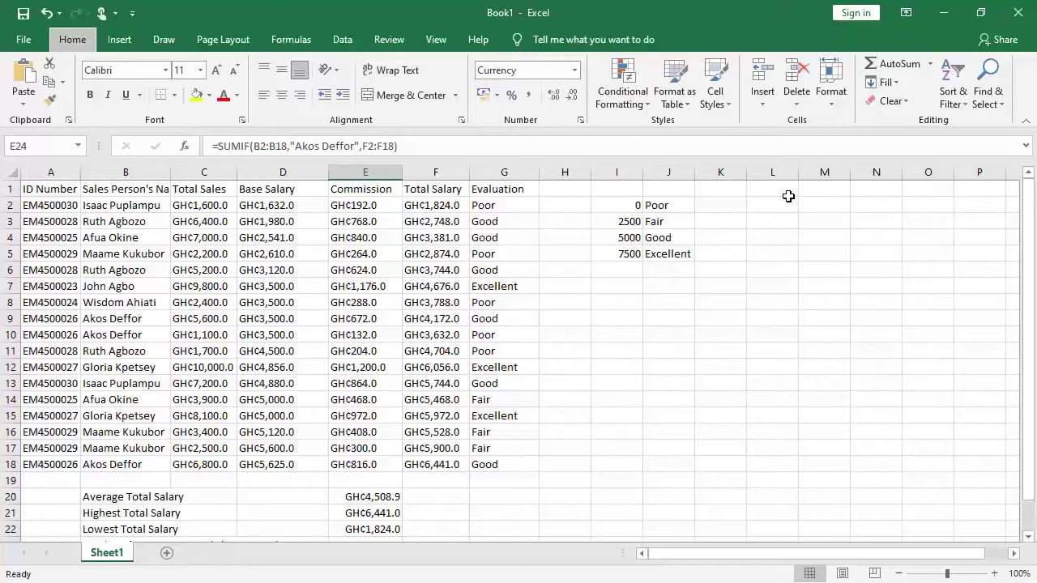
pyautogui.press('alt')
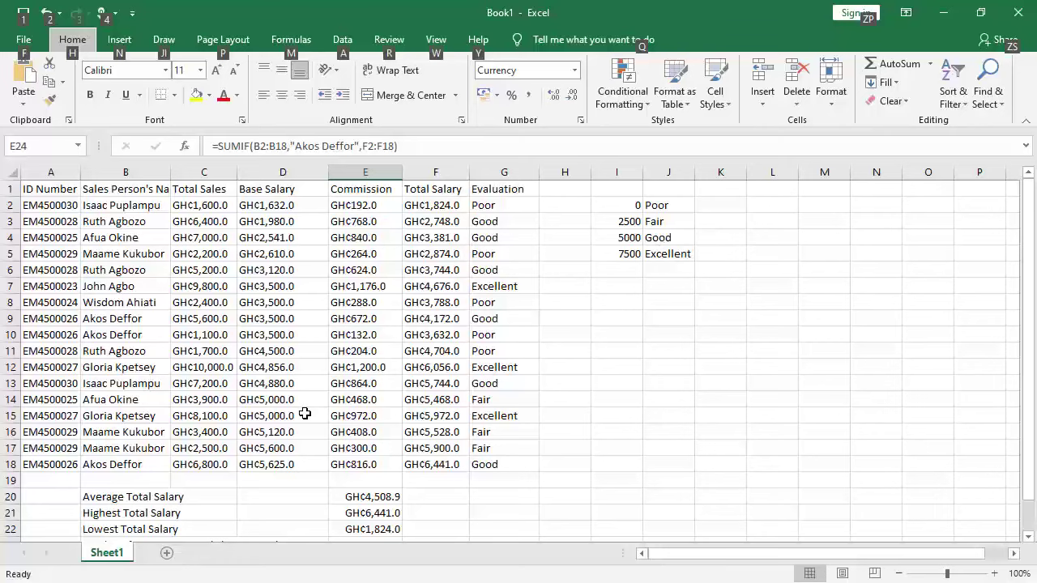
pyautogui.scroll(-4, 347, 405)
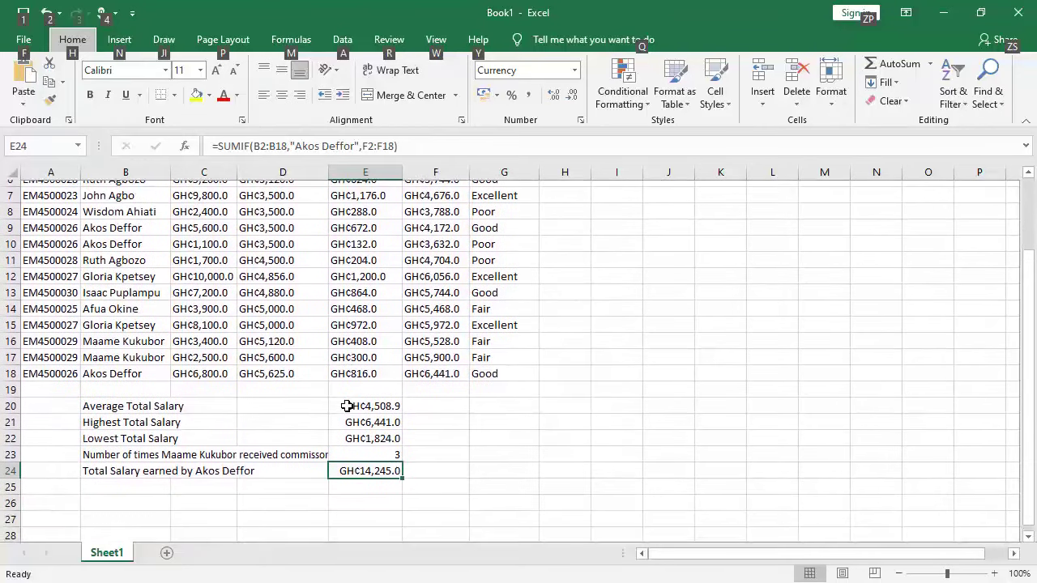
pyautogui.doubleClick(119, 556)
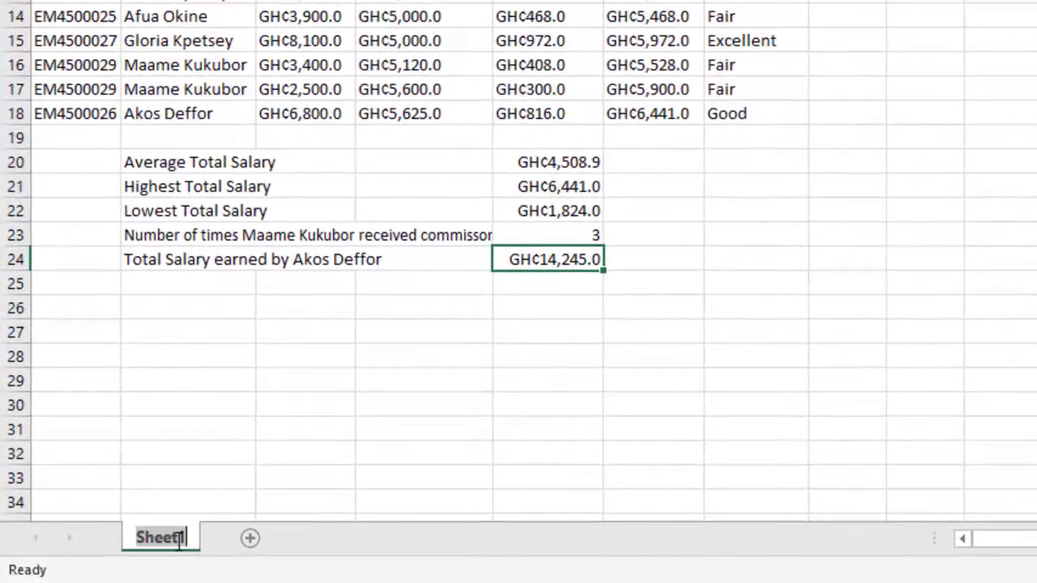
pyautogui.click(173, 539)
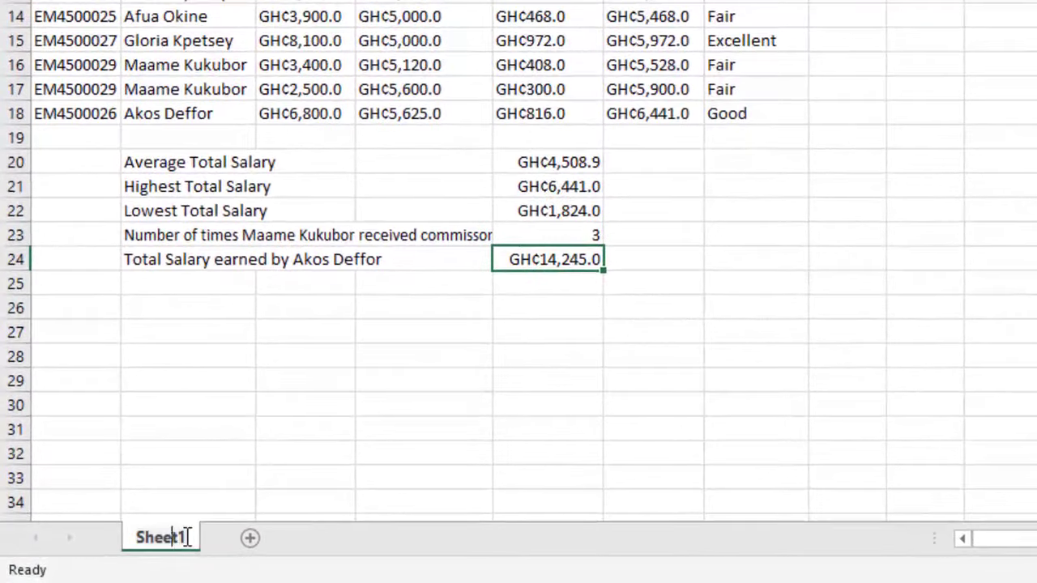
pyautogui.click(328, 531)
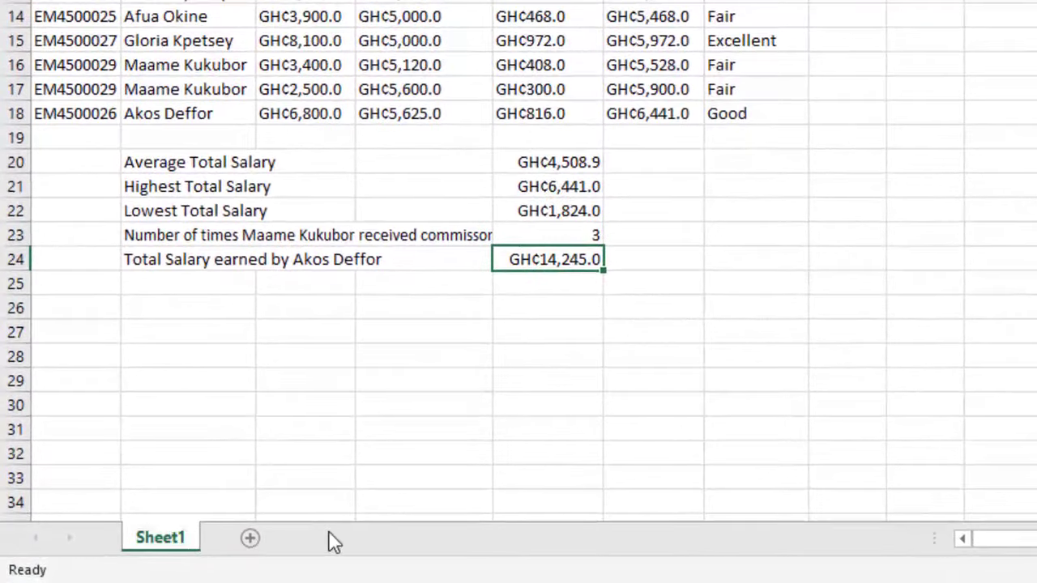
# Rename the worksheet Sheet1 as Salary
pyautogui.rightClick(188, 541)
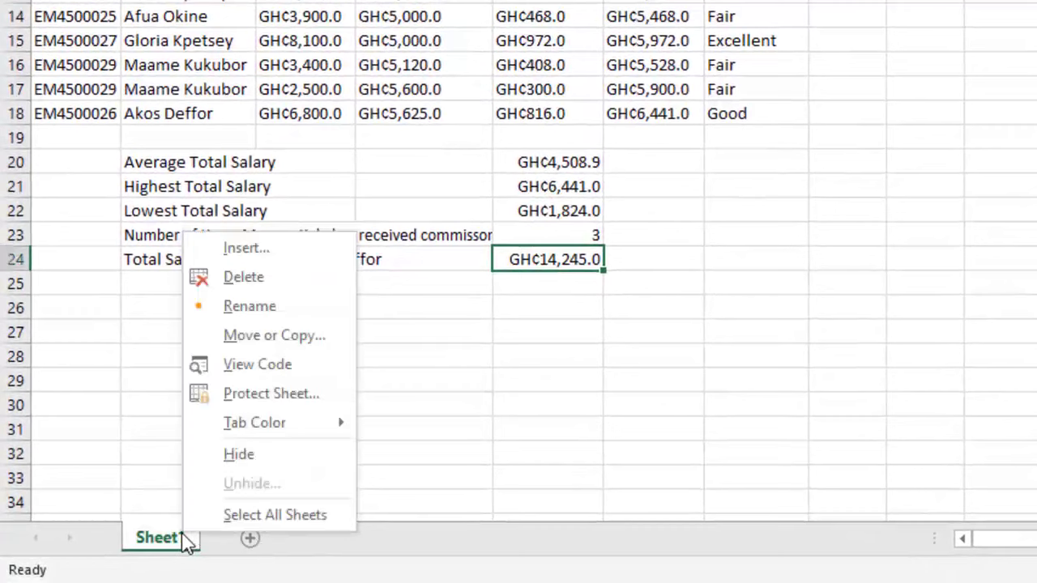
pyautogui.click(268, 312)
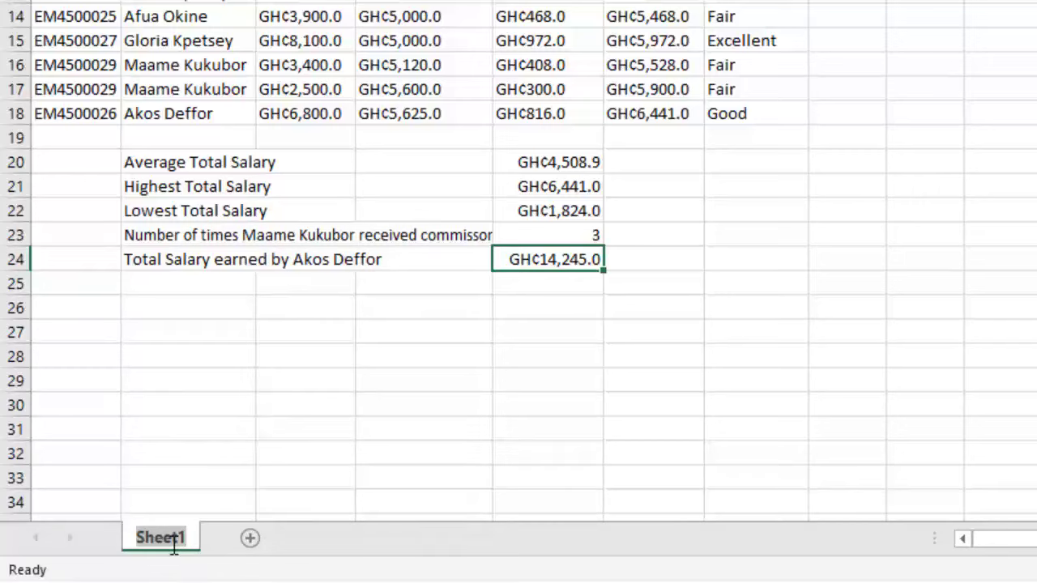
pyautogui.write('Salary')
pyautogui.press('Return')
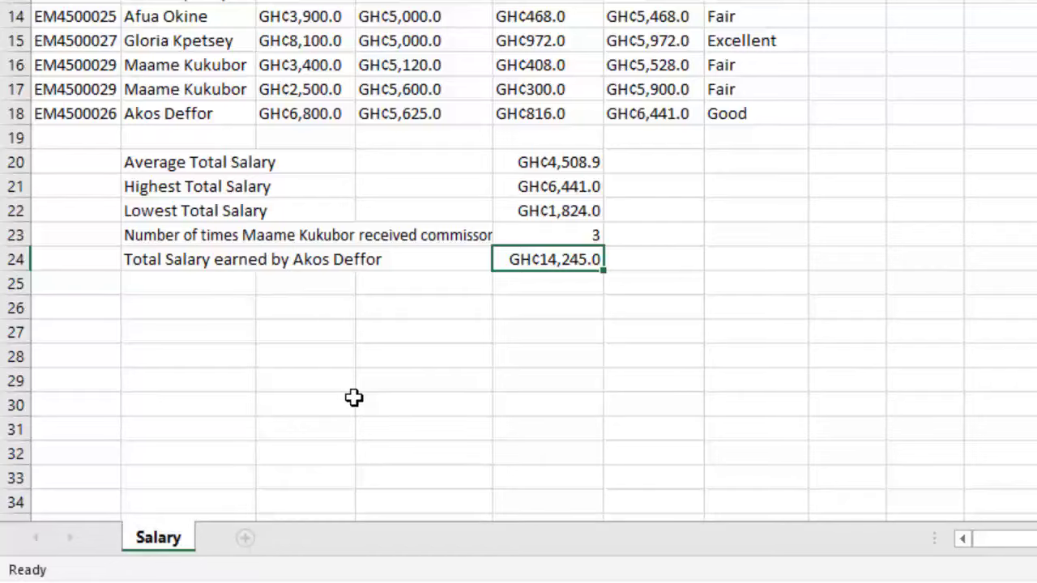
pyautogui.click(354, 397)
# Hide columns I and J, which hold the evaluation lookup table
pyautogui.scroll(4, 380, 301)
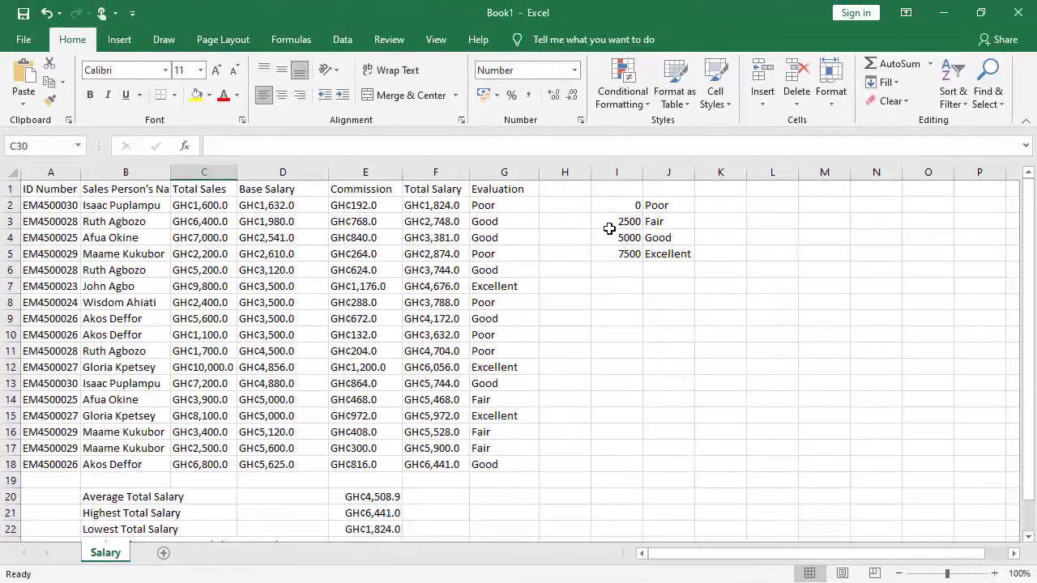
pyautogui.click(615, 171)
pyautogui.moveTo(619, 173); pyautogui.dragTo(665, 170)
pyautogui.rightClick(666, 170)
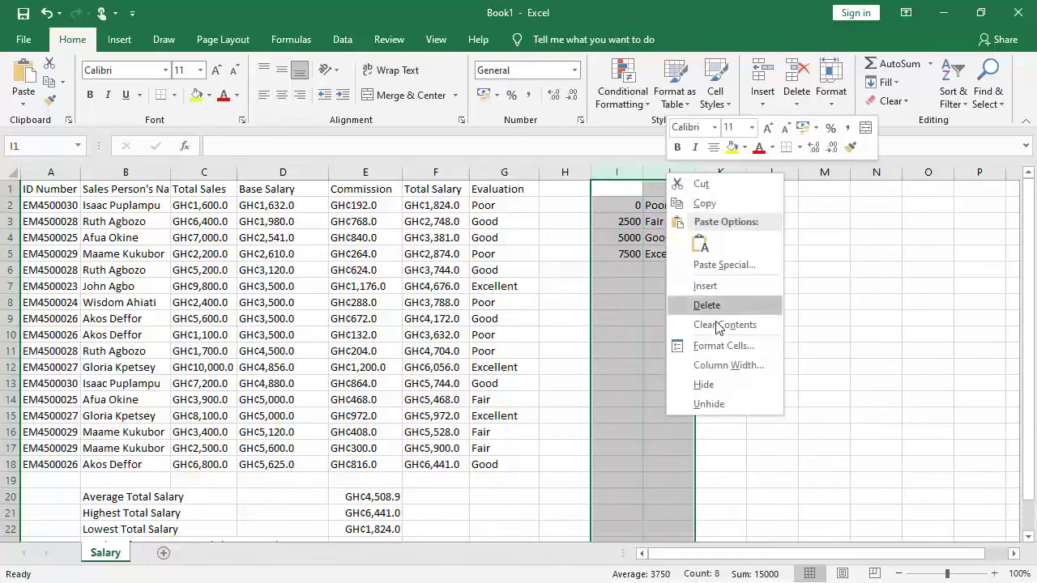
pyautogui.click(737, 387)
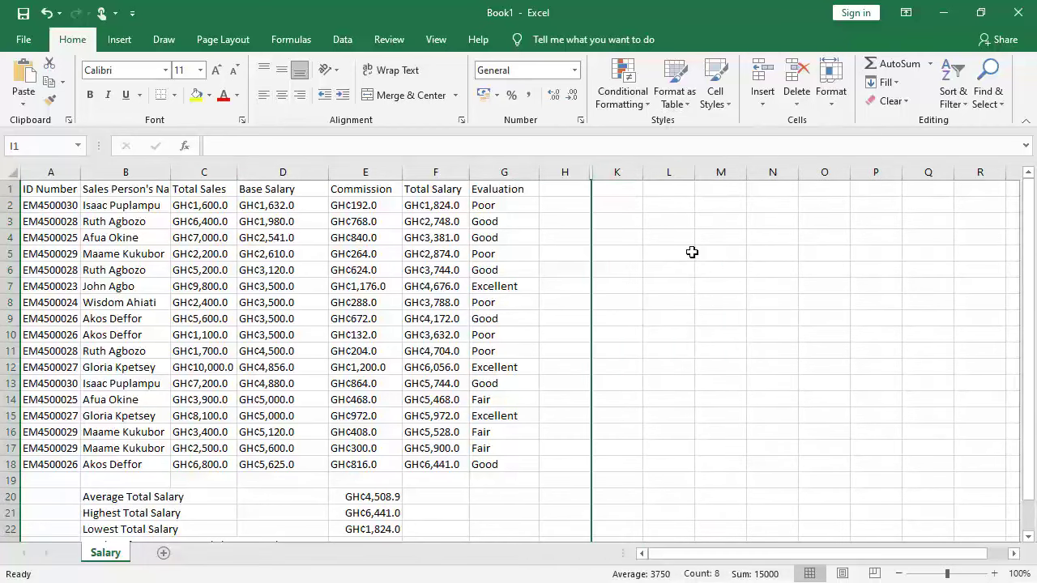
# Wrap the text of the Sales Person's Name header in B1
pyautogui.scroll(-2, 688, 251)
pyautogui.scroll(2, 568, 303)
pyautogui.click(111, 192)
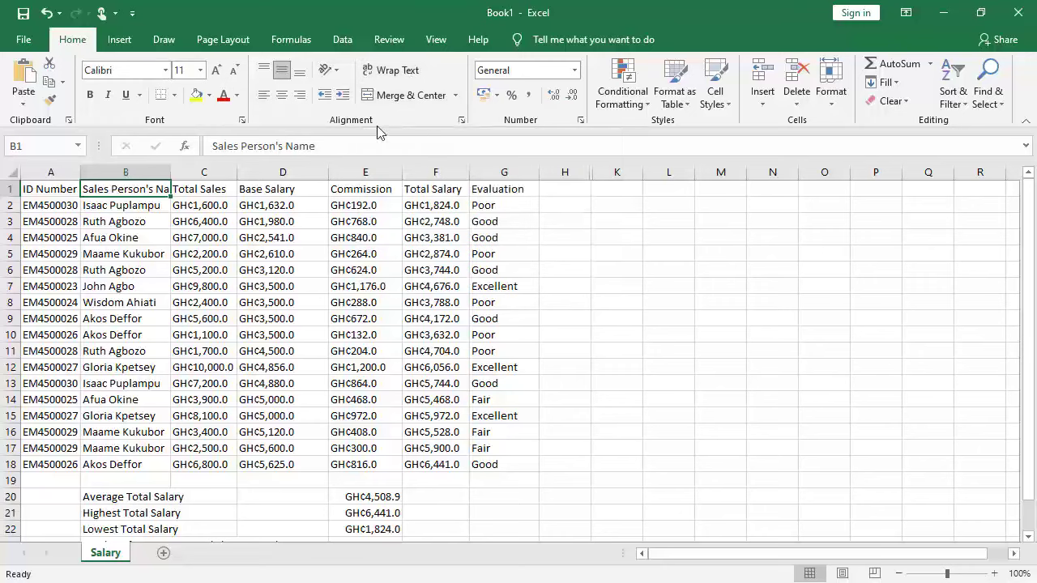
pyautogui.click(412, 72)
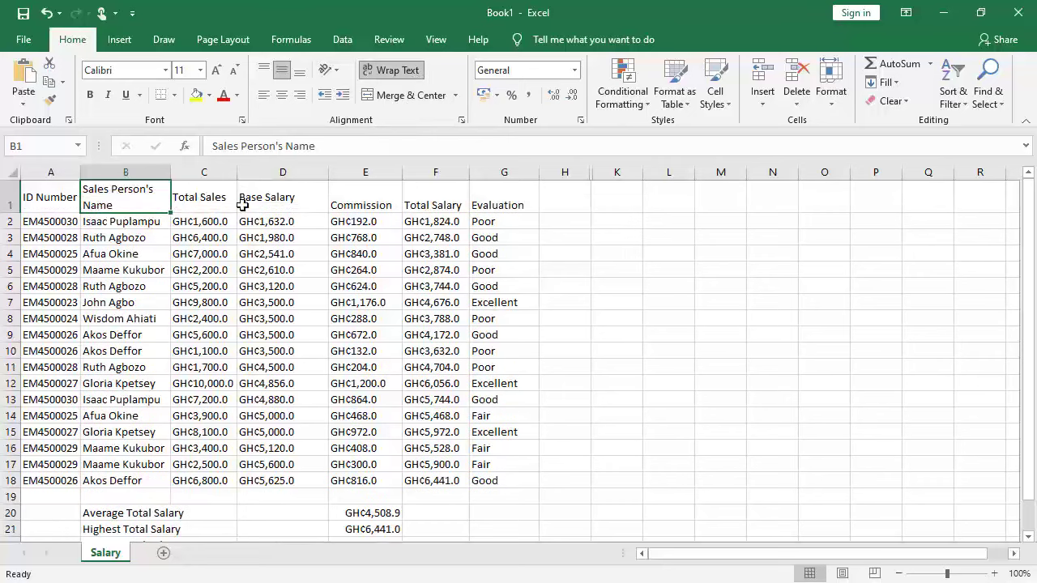
# Vertically middle-align the Commission, Total Salary and Evaluation headers in E1:G1
pyautogui.click(285, 201)
pyautogui.click(364, 204)
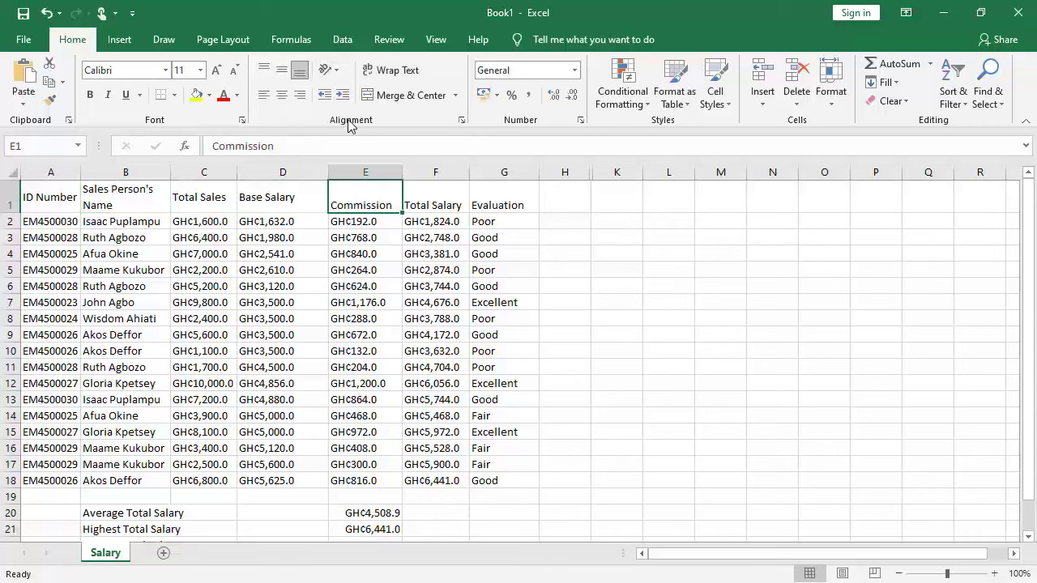
pyautogui.click(282, 73)
pyautogui.moveTo(525, 207); pyautogui.dragTo(441, 201)
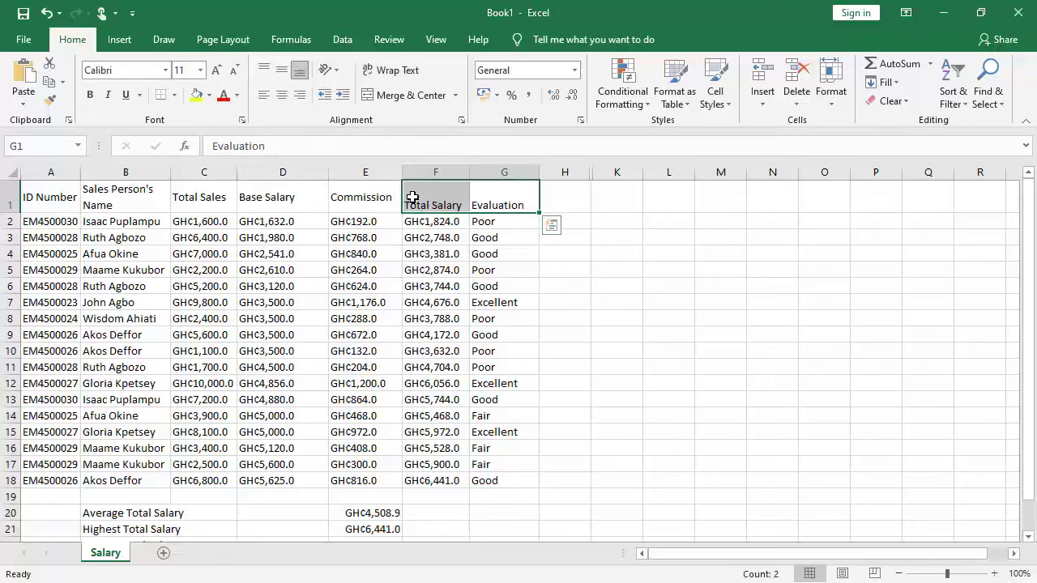
pyautogui.click(284, 73)
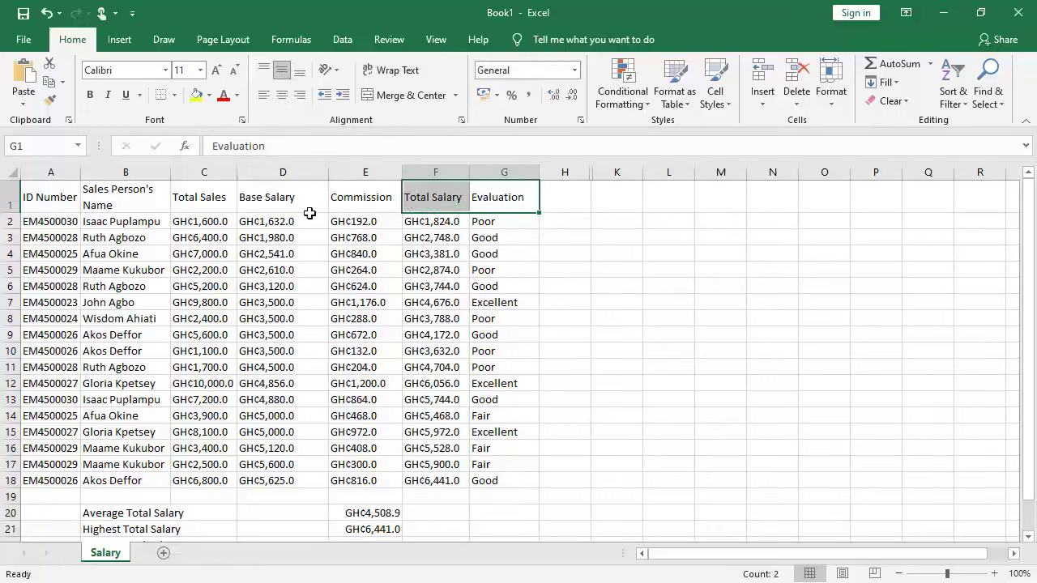
# Merge cells B20:D20 for the Average Total Salary label without centering it
pyautogui.scroll(-2, 470, 248)
pyautogui.scroll(2, 468, 251)
pyautogui.scroll(-3, 466, 258)
pyautogui.scroll(3, 466, 258)
pyautogui.scroll(-1, 424, 275)
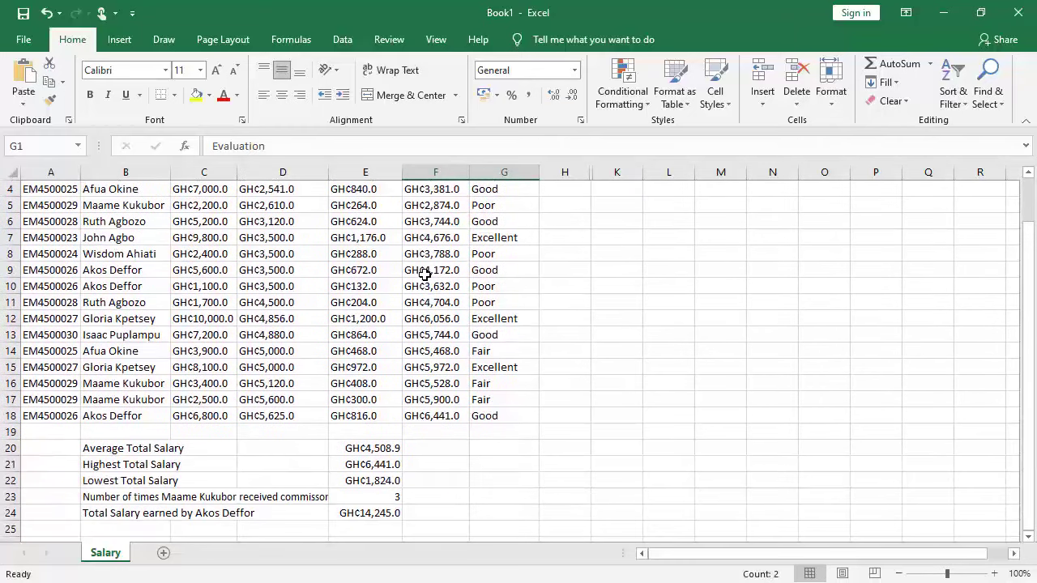
pyautogui.scroll(-2, 385, 337)
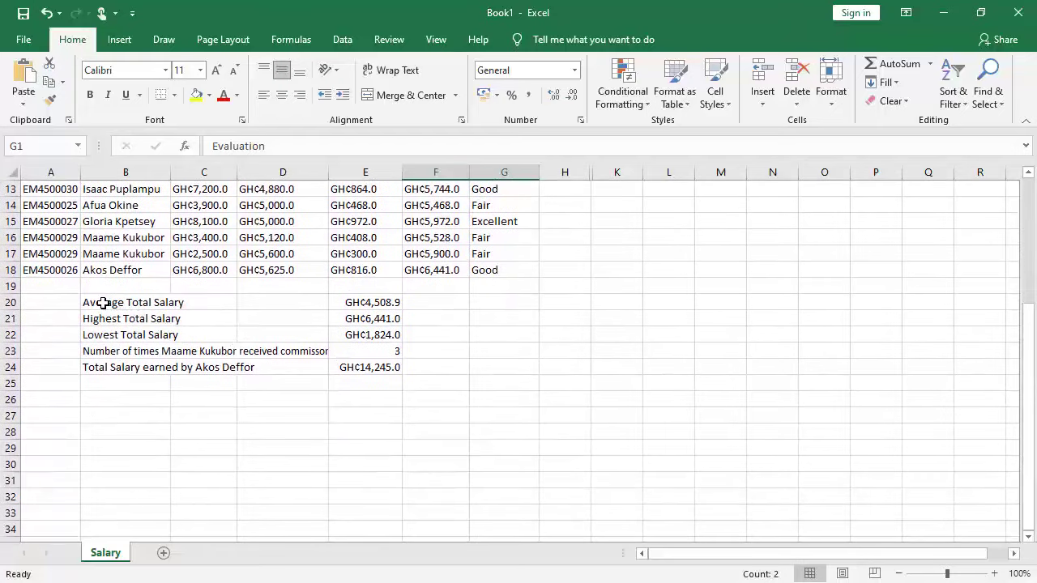
pyautogui.moveTo(107, 303); pyautogui.dragTo(303, 301)
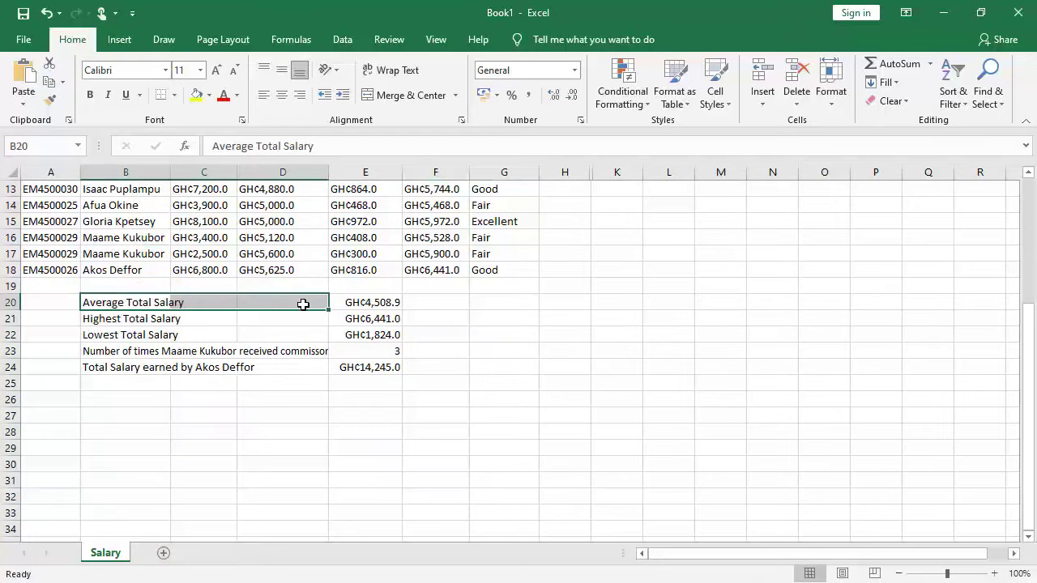
pyautogui.click(457, 96)
pyautogui.click(460, 98)
pyautogui.click(457, 98)
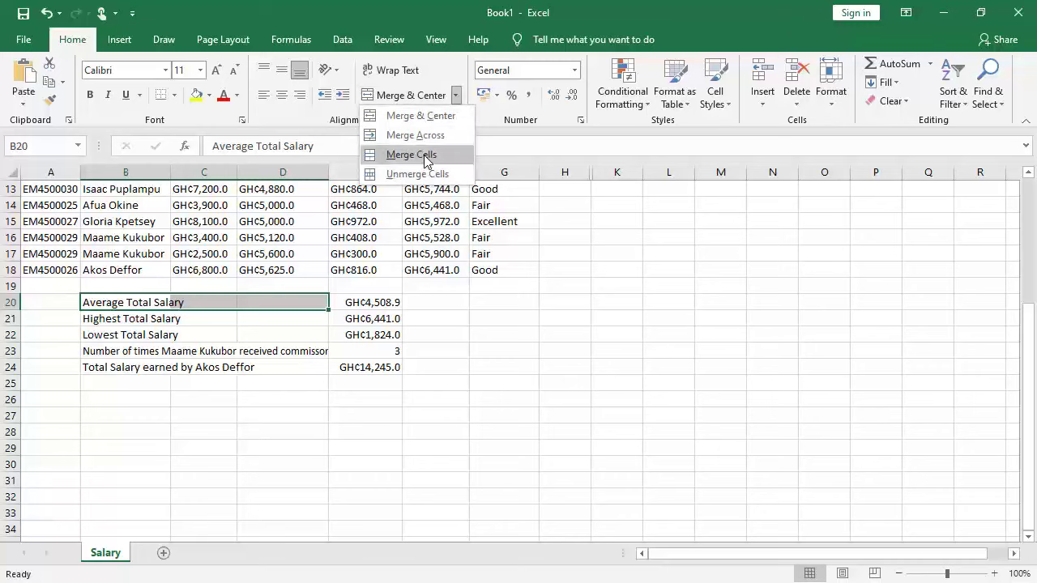
pyautogui.click(413, 154)
# Merge B21:D21 and B22:D22 separately for the Highest and Lowest Total Salary labels, without centering
pyautogui.moveTo(154, 322); pyautogui.dragTo(289, 317)
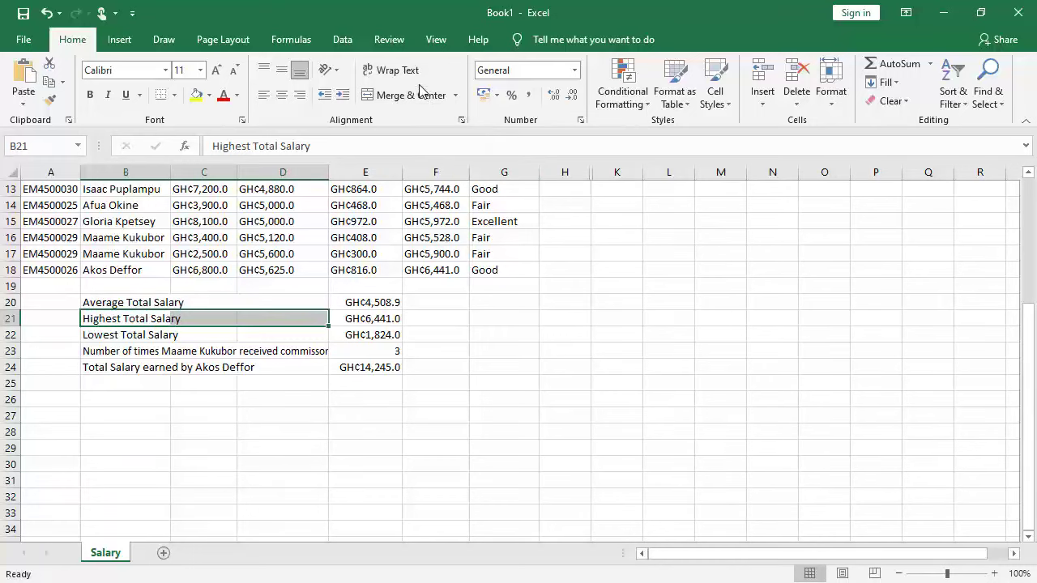
pyautogui.click(455, 95)
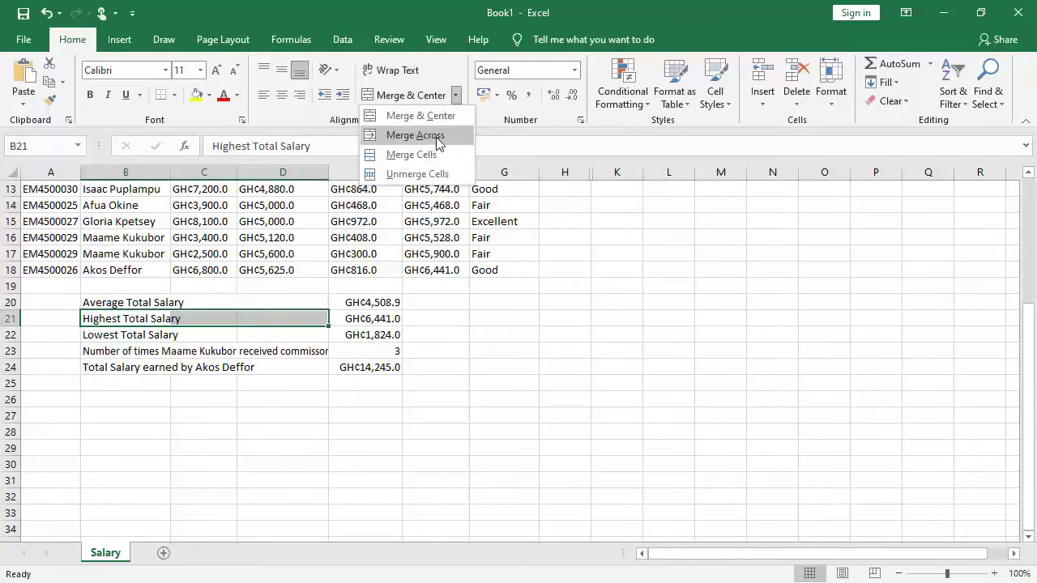
pyautogui.click(435, 136)
pyautogui.click(455, 95)
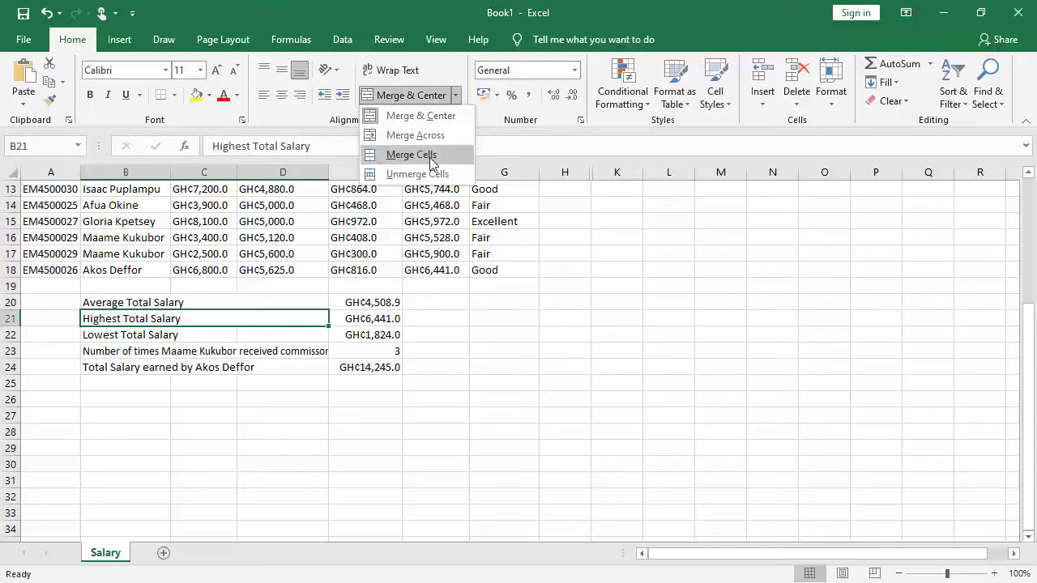
pyautogui.click(431, 155)
pyautogui.moveTo(112, 340); pyautogui.dragTo(284, 332)
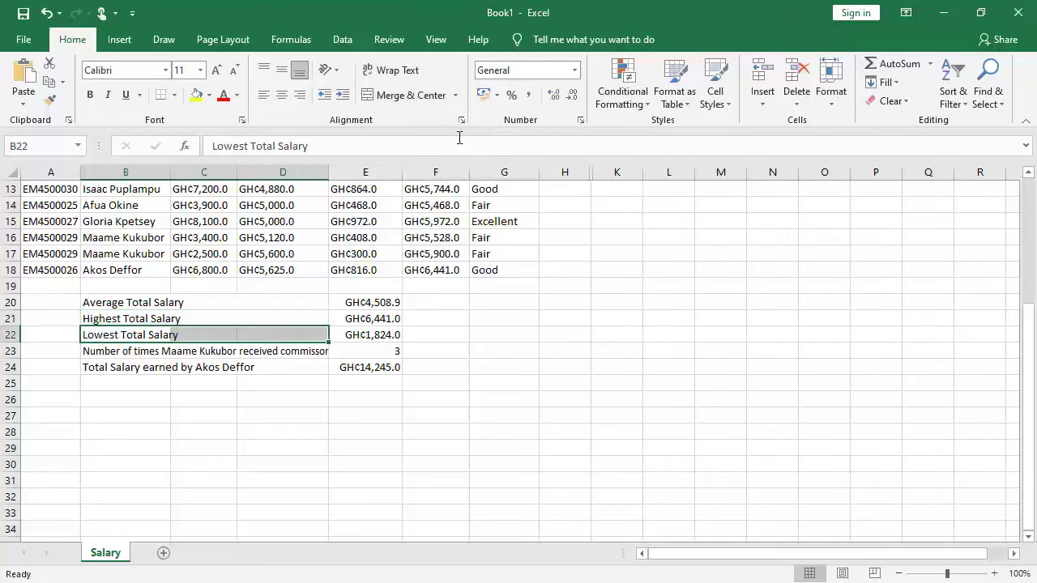
pyautogui.click(456, 97)
pyautogui.click(430, 155)
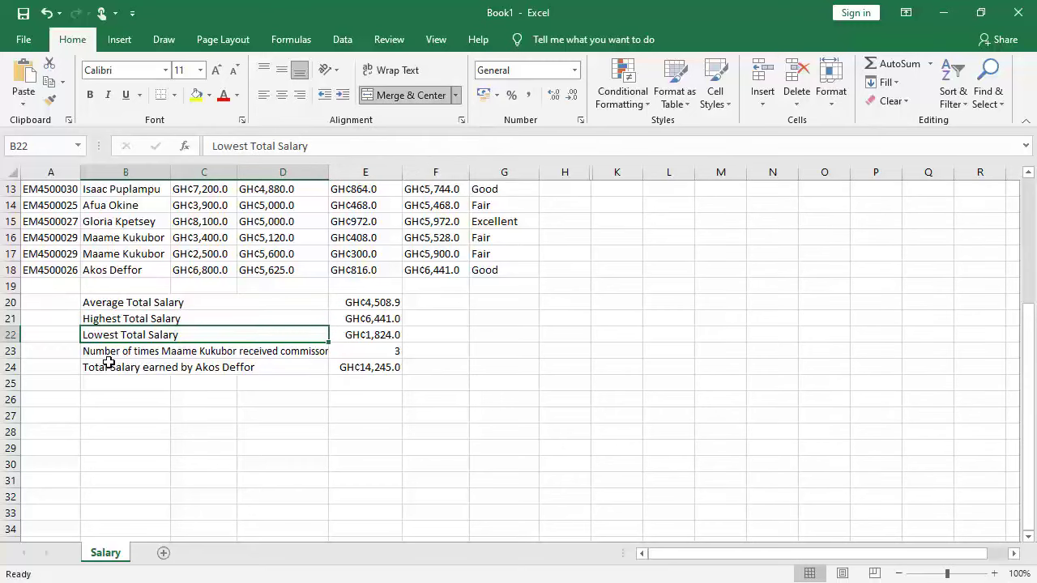
# Merge B23:D23 and B24:D24 separately for the last two summary labels, without centering
pyautogui.moveTo(101, 354); pyautogui.dragTo(293, 350)
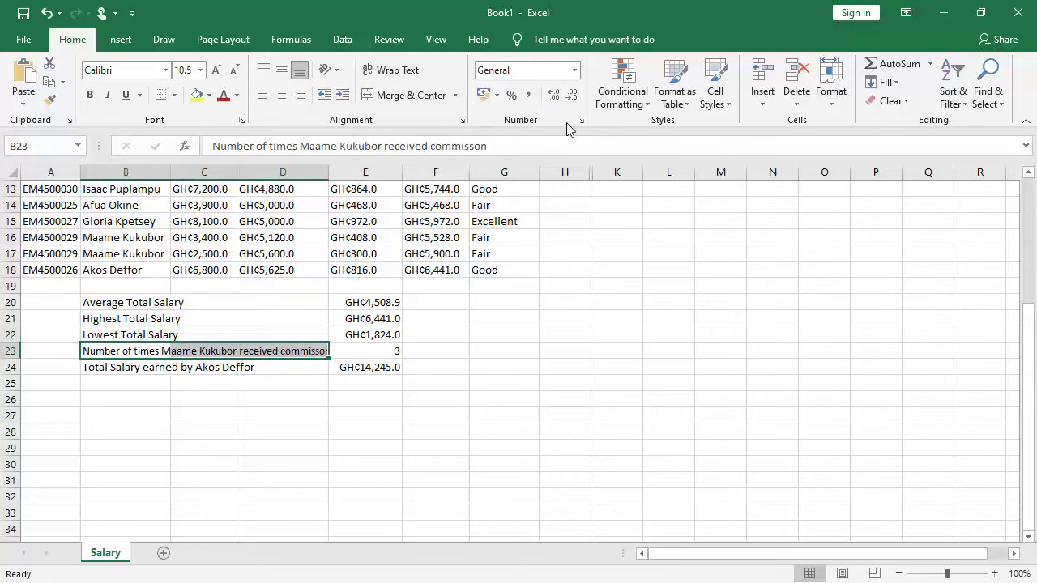
pyautogui.click(456, 97)
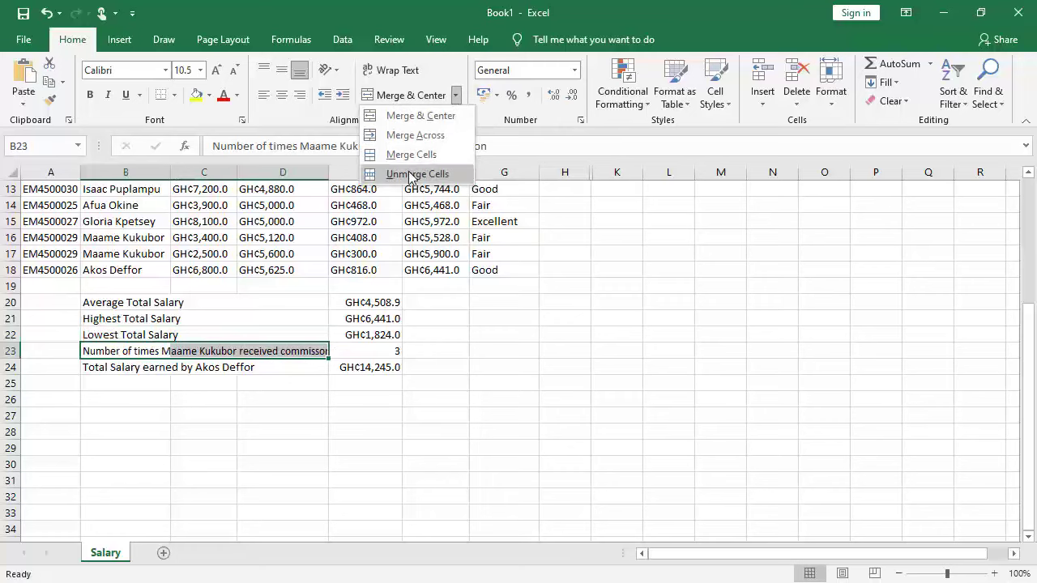
pyautogui.click(423, 155)
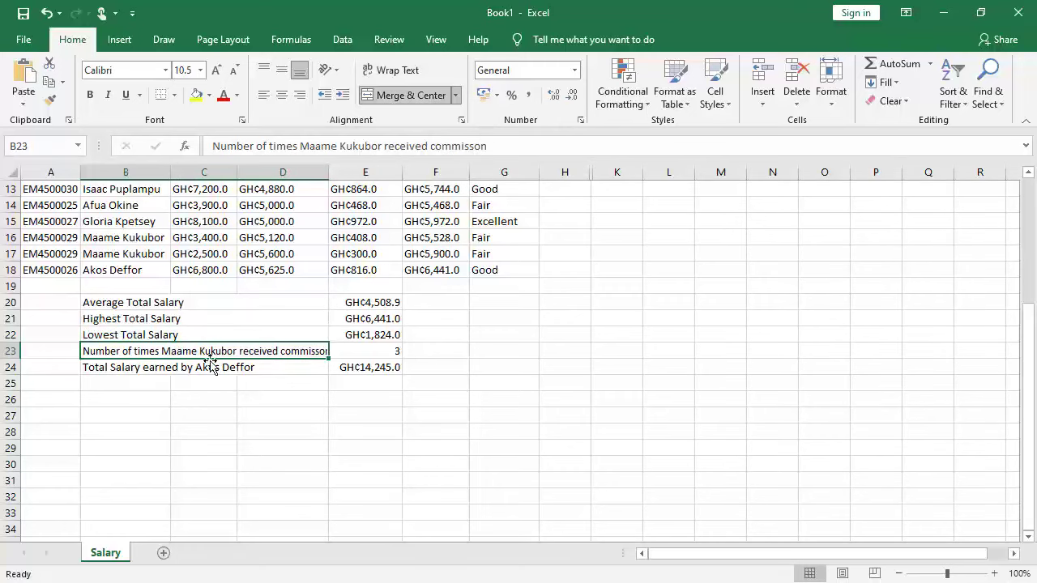
pyautogui.moveTo(108, 371); pyautogui.dragTo(272, 368)
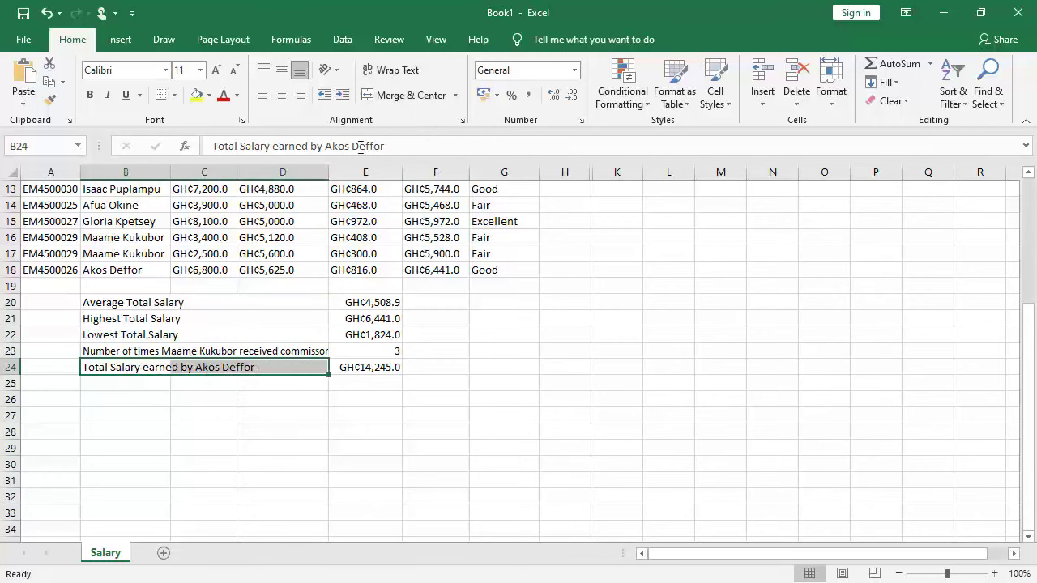
pyautogui.click(457, 96)
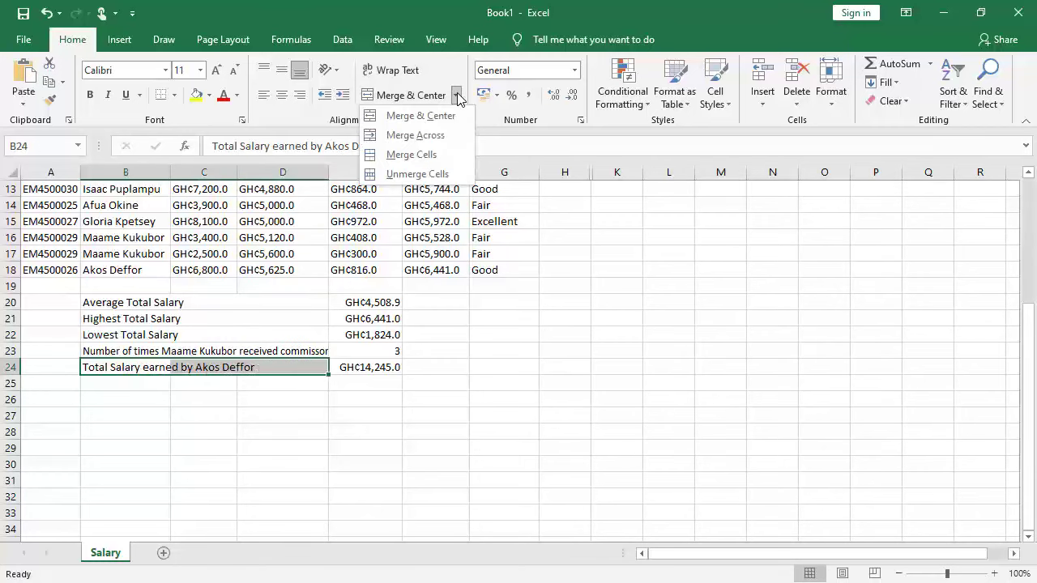
pyautogui.click(422, 156)
# Widen column D slightly so the full commission-count label in row 23 fits
pyautogui.scroll(4, 335, 373)
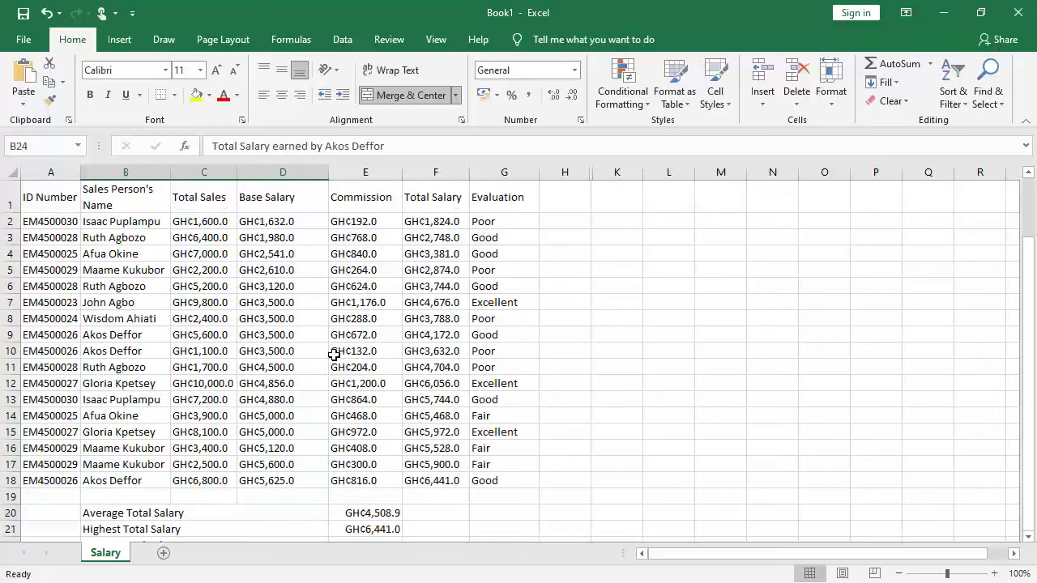
pyautogui.moveTo(332, 173); pyautogui.dragTo(337, 173)
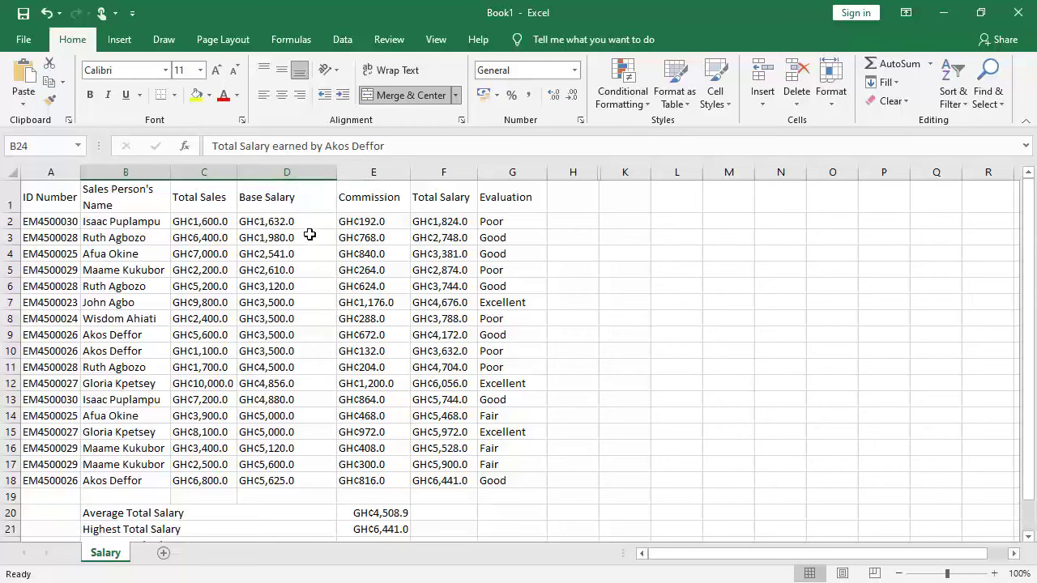
pyautogui.scroll(-5, 330, 394)
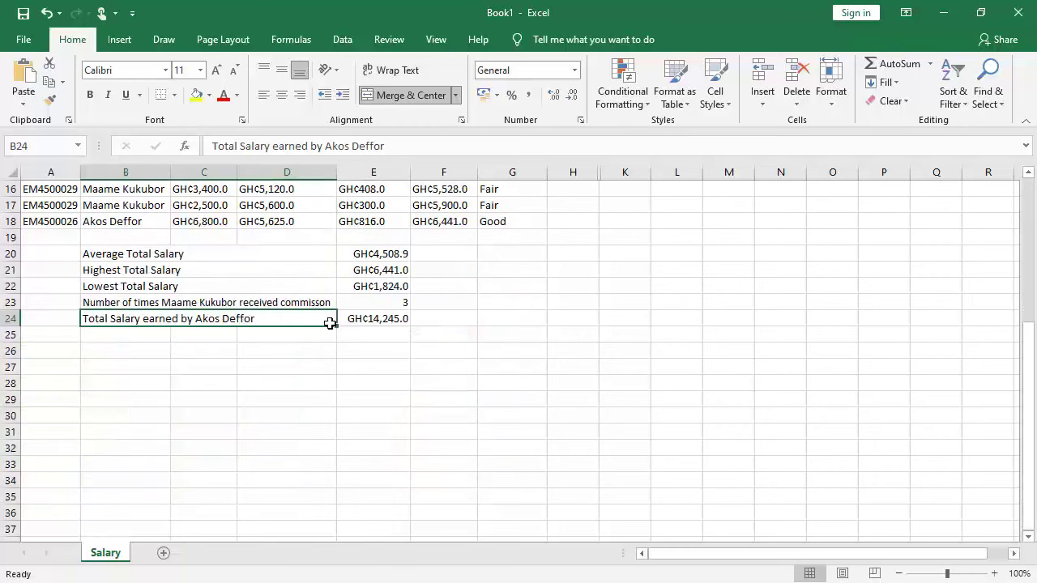
# Slightly widen the Total Sales, Sales Person's Name and ID Number columns (C, B and A)
pyautogui.scroll(5, 328, 287)
pyautogui.moveTo(239, 168); pyautogui.dragTo(247, 168)
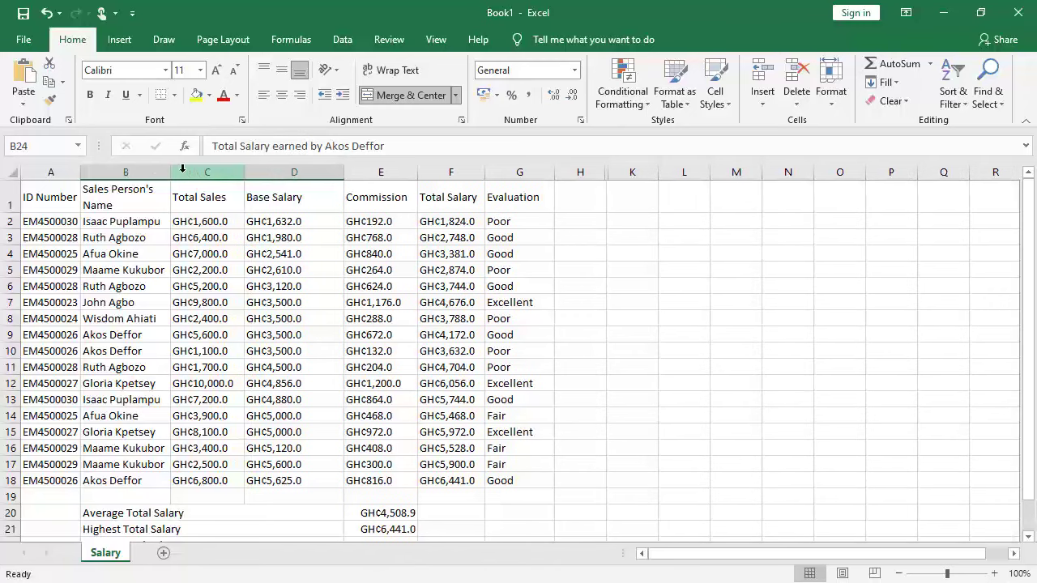
pyautogui.moveTo(171, 168); pyautogui.dragTo(178, 169)
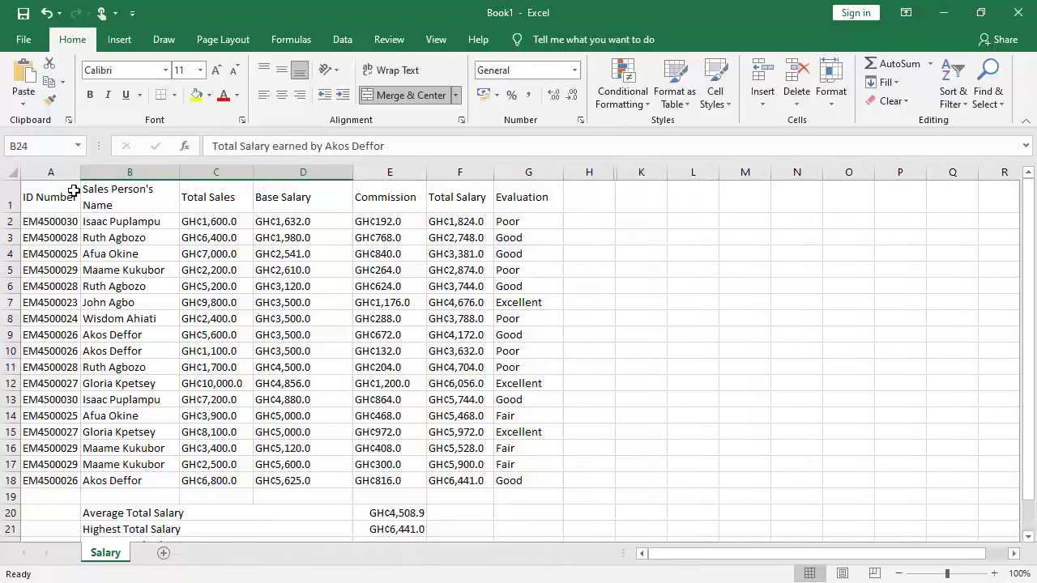
pyautogui.moveTo(81, 170); pyautogui.dragTo(95, 170)
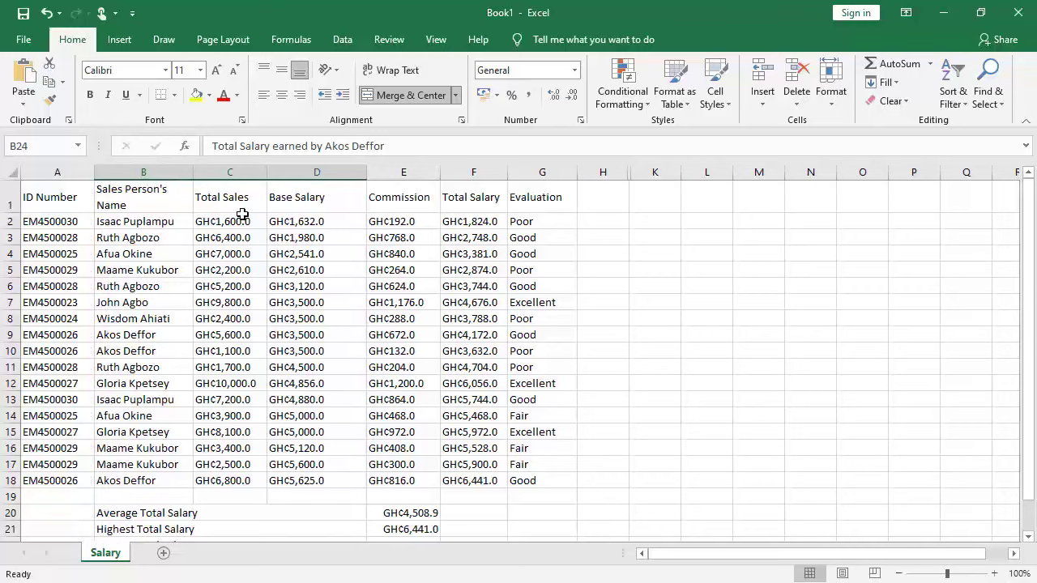
pyautogui.scroll(-3, 307, 267)
pyautogui.scroll(3, 401, 403)
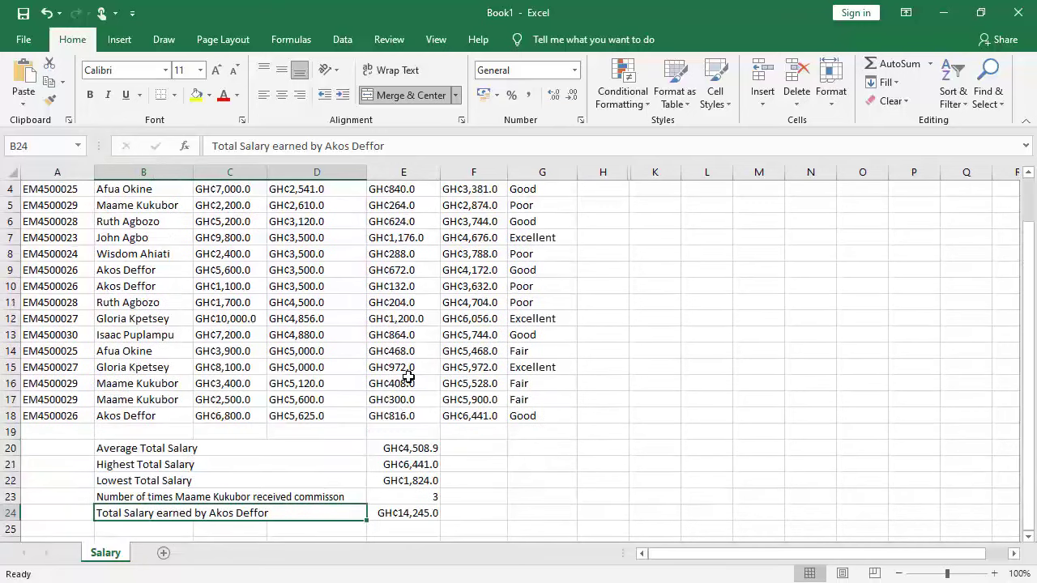
# Try all borders on the range A1:G24 and undo them
pyautogui.scroll(-1, 324, 325)
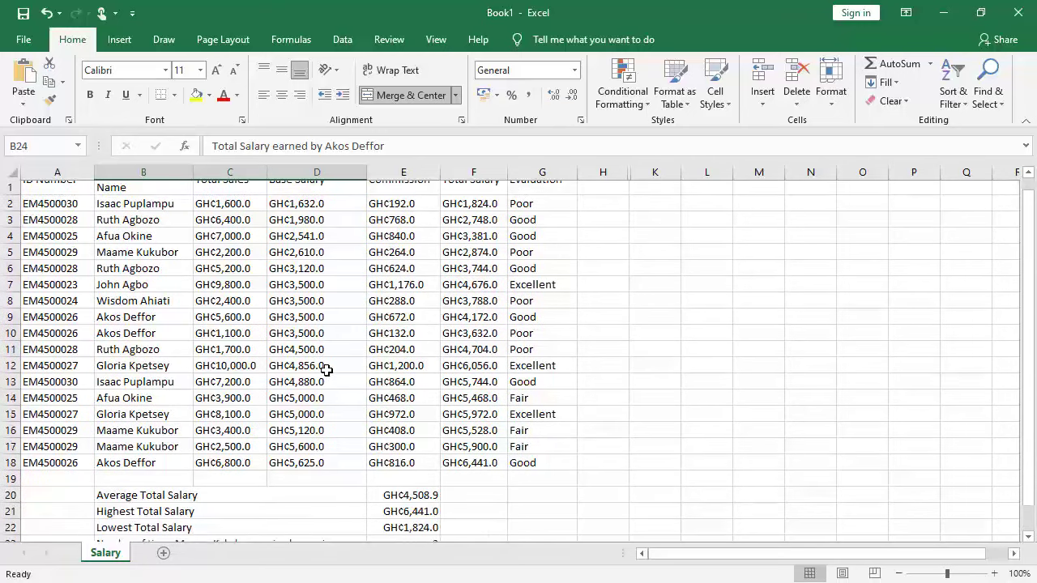
pyautogui.scroll(1, 343, 384)
pyautogui.moveTo(60, 212); pyautogui.dragTo(528, 523)
pyautogui.scroll(1, 445, 402)
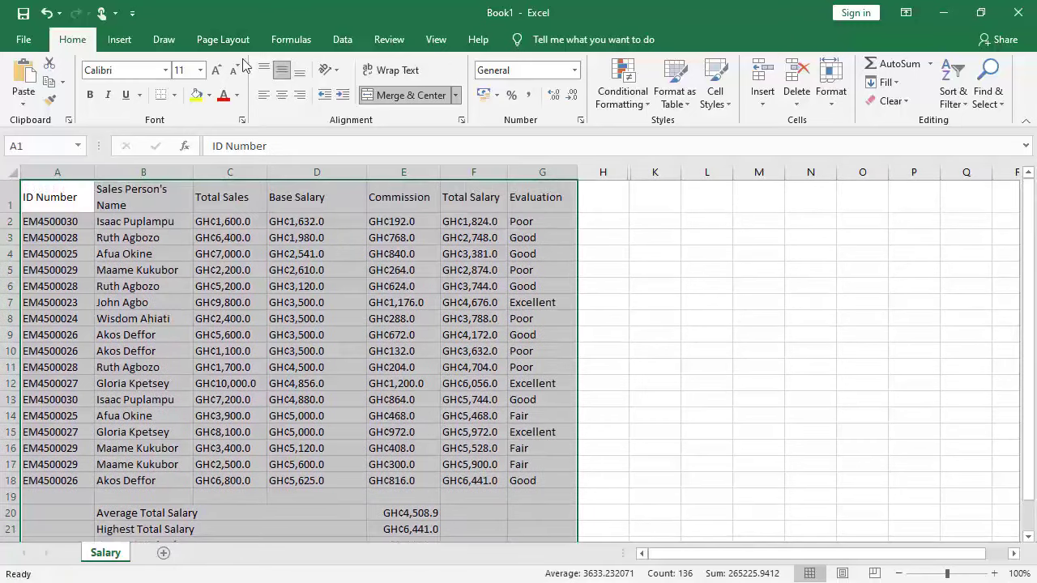
pyautogui.click(174, 94)
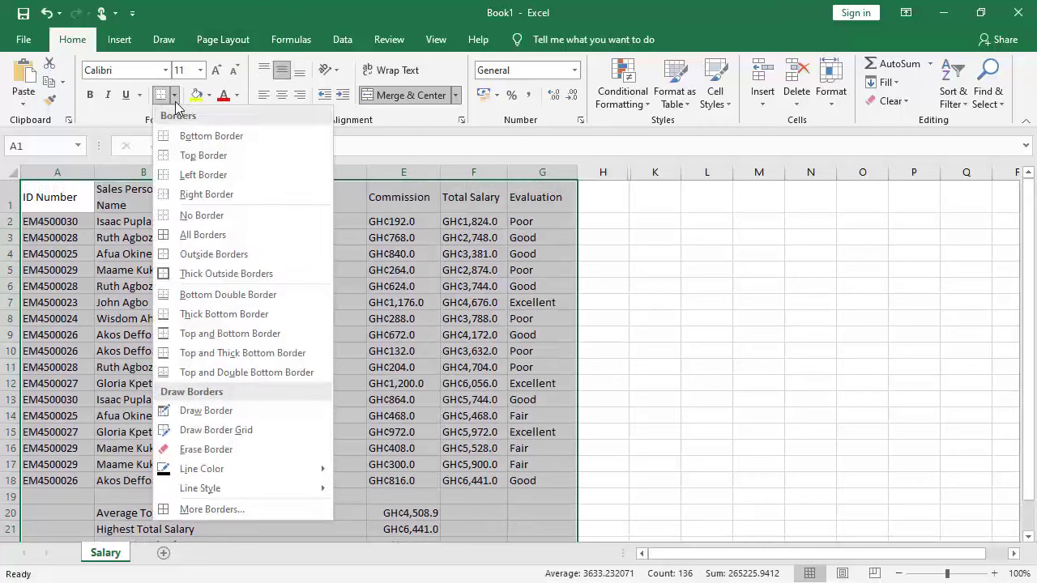
pyautogui.click(219, 243)
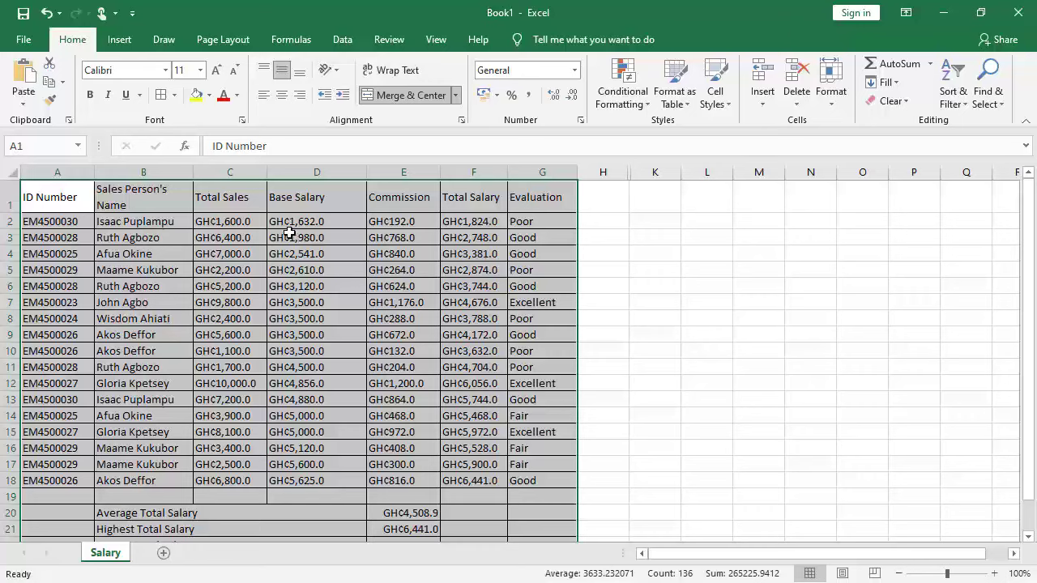
pyautogui.hotkey('ctrl', 'z')
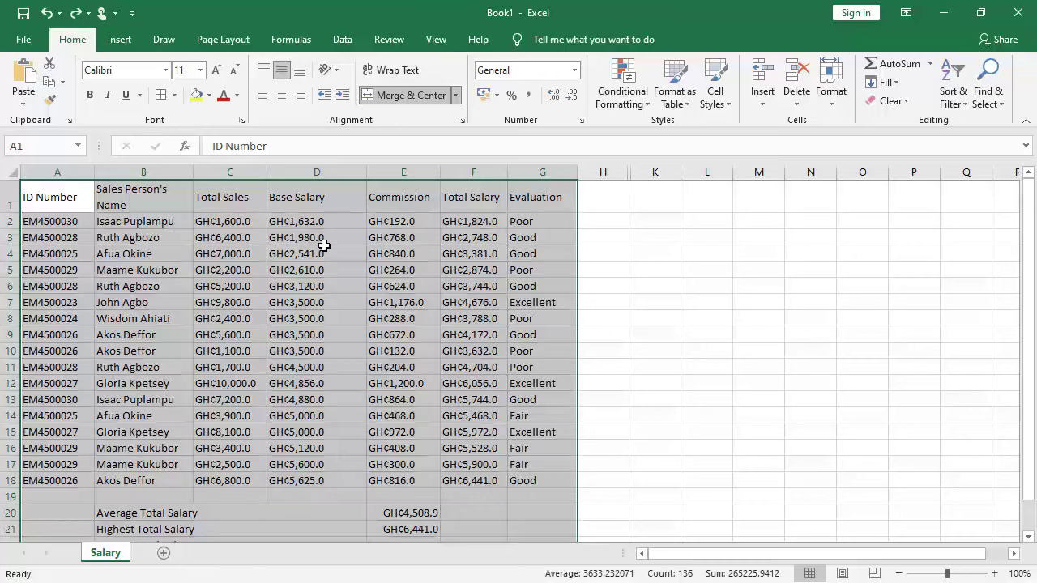
# Format A1:G24 as a table with headers, using the green banded style from the second row of Medium styles
pyautogui.scroll(-1, 326, 244)
pyautogui.scroll(1, 332, 302)
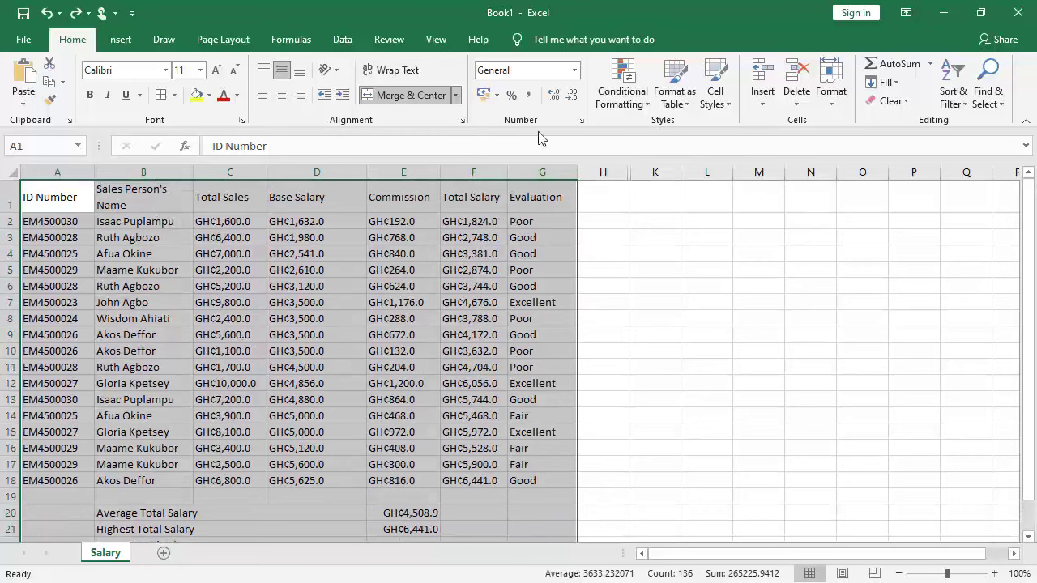
pyautogui.click(686, 109)
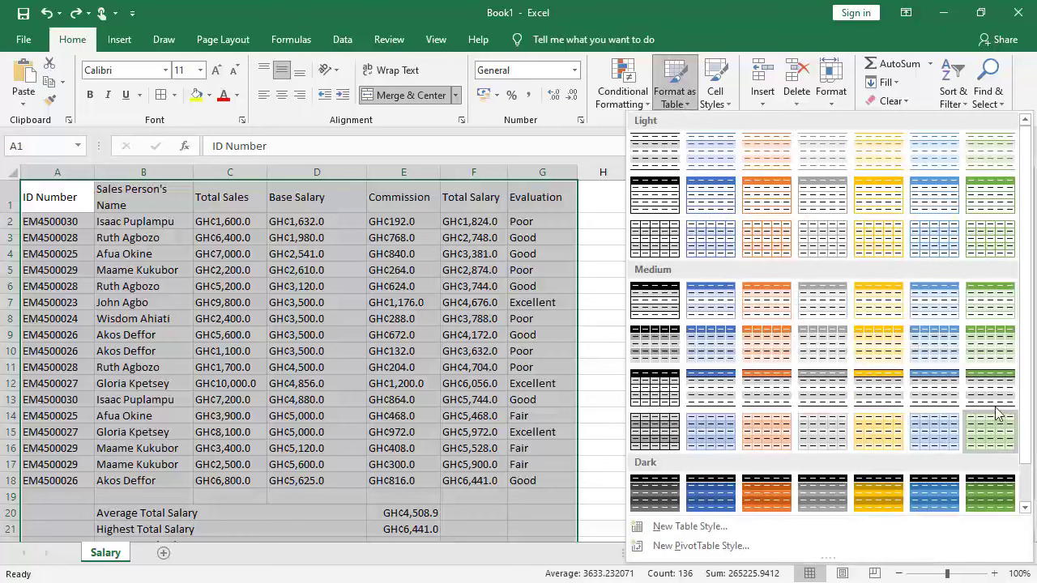
pyautogui.click(1005, 355)
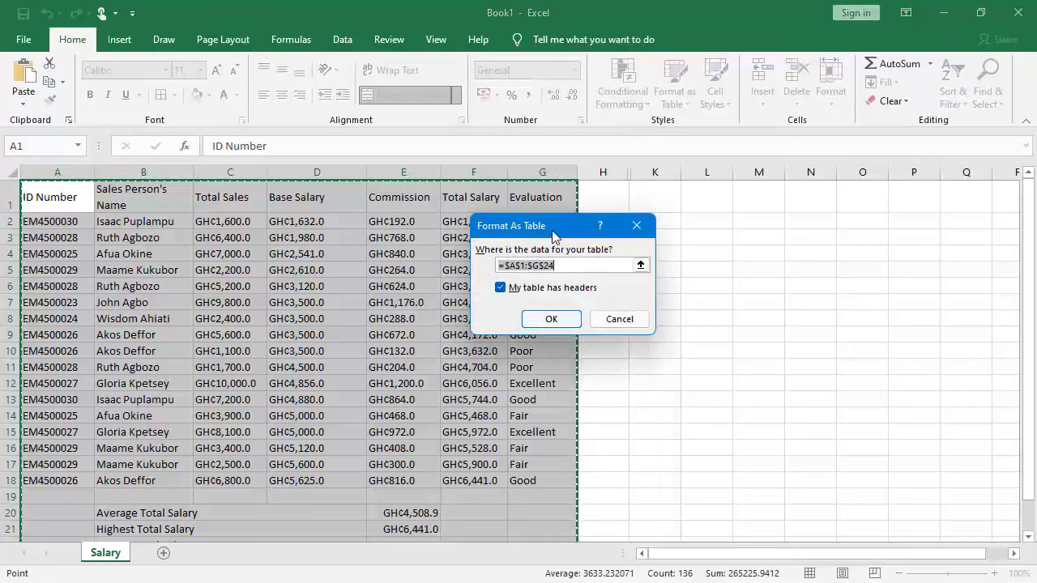
pyautogui.click(556, 317)
pyautogui.scroll(-2, 445, 299)
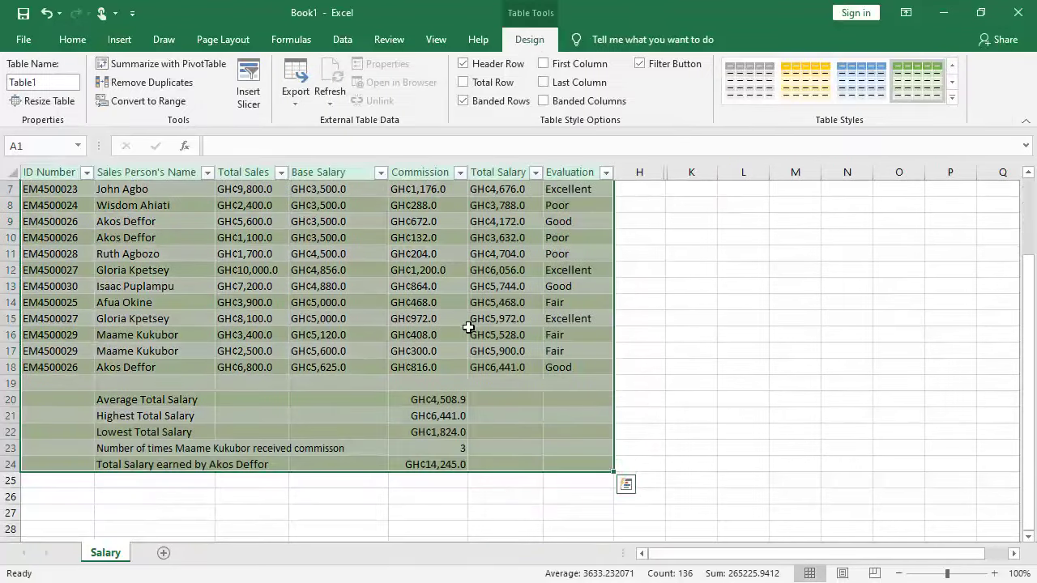
pyautogui.click(475, 334)
pyautogui.scroll(2, 523, 311)
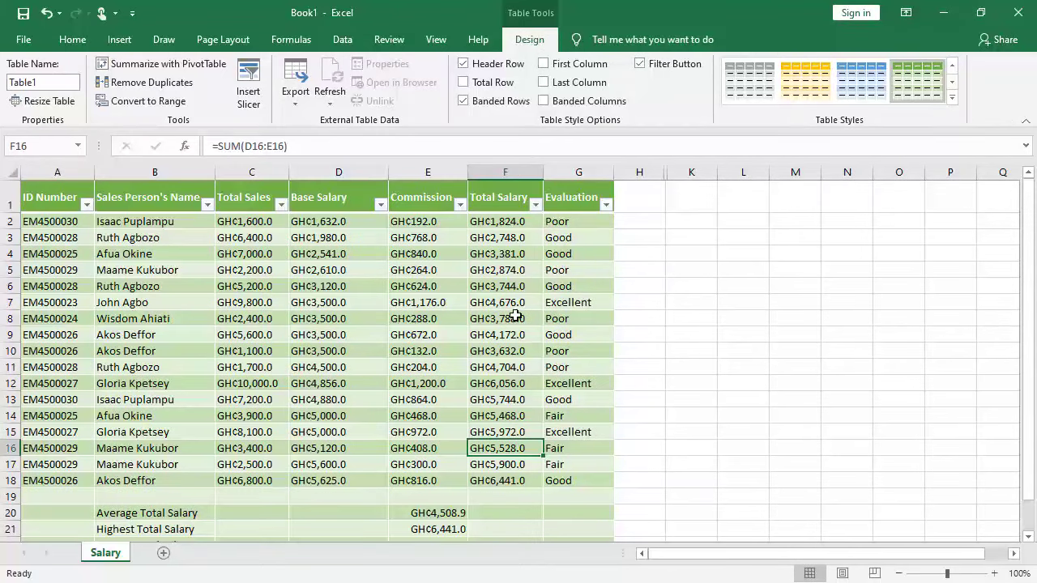
# Switch to Question.pdf in Adobe Acrobat Reader and review the payroll task description and sample worksheet
pyautogui.hotkey('alt', 'Tab')
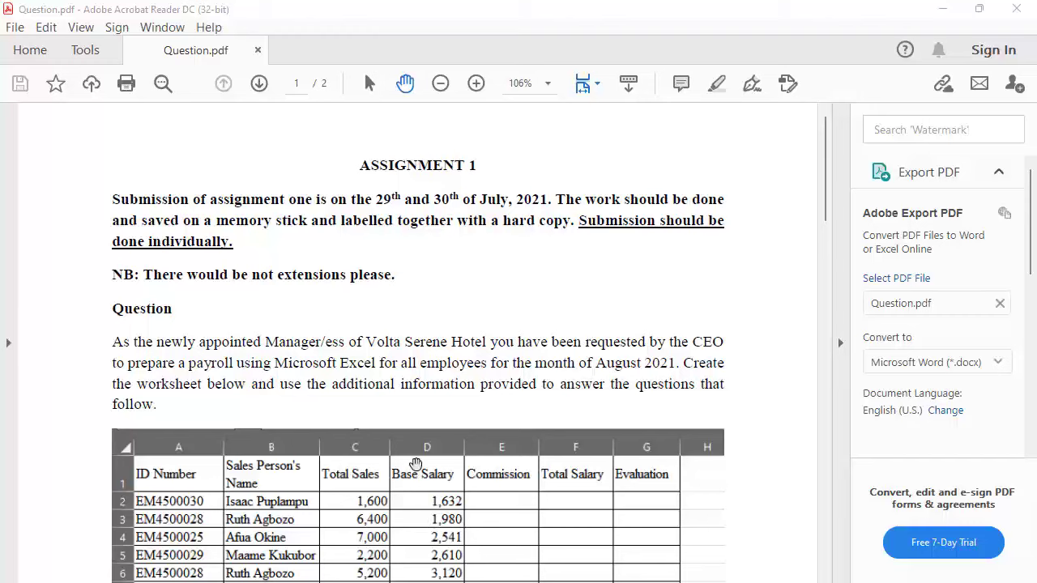
pyautogui.scroll(-3, 414, 421)
pyautogui.scroll(-11, 426, 395)
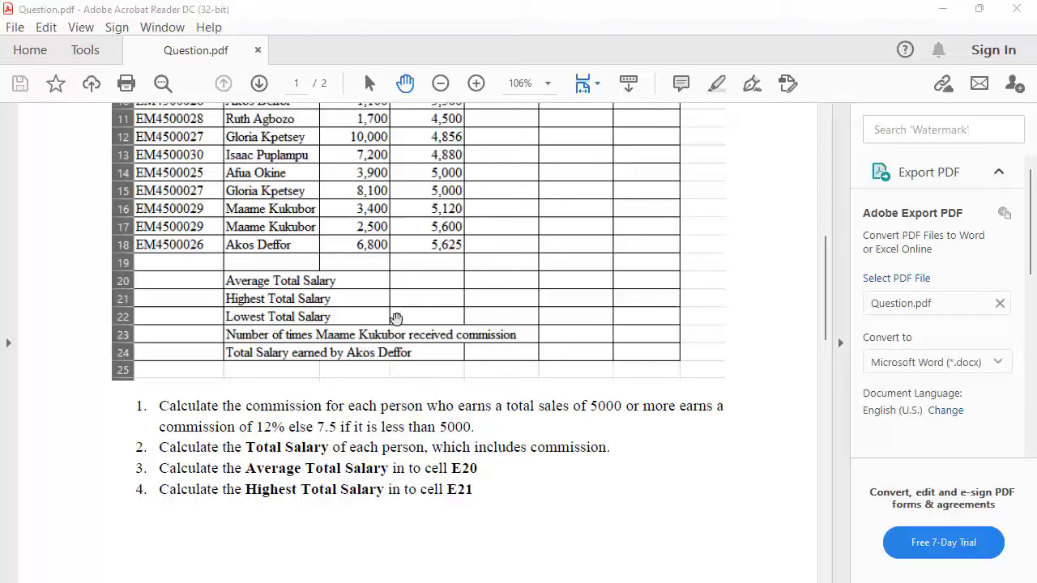
pyautogui.scroll(12, 391, 381)
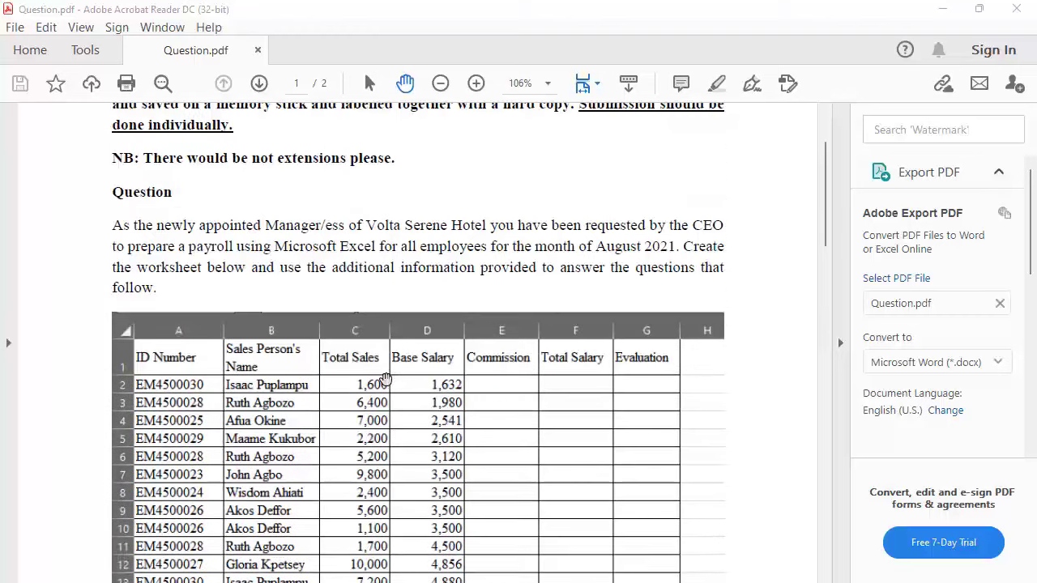
pyautogui.scroll(-3, 385, 370)
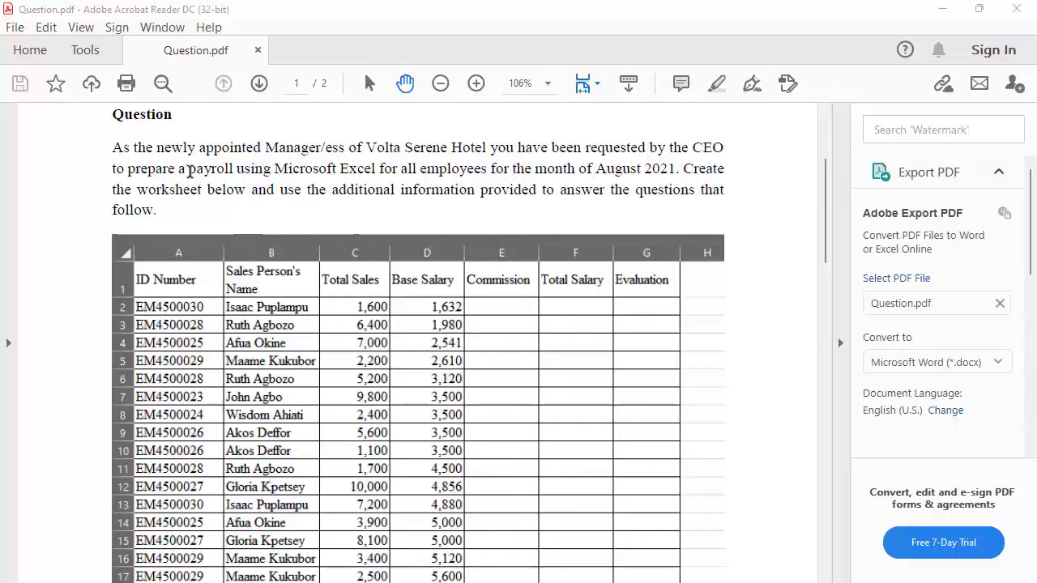
pyautogui.moveTo(190, 171); pyautogui.dragTo(234, 171)
pyautogui.click(224, 176)
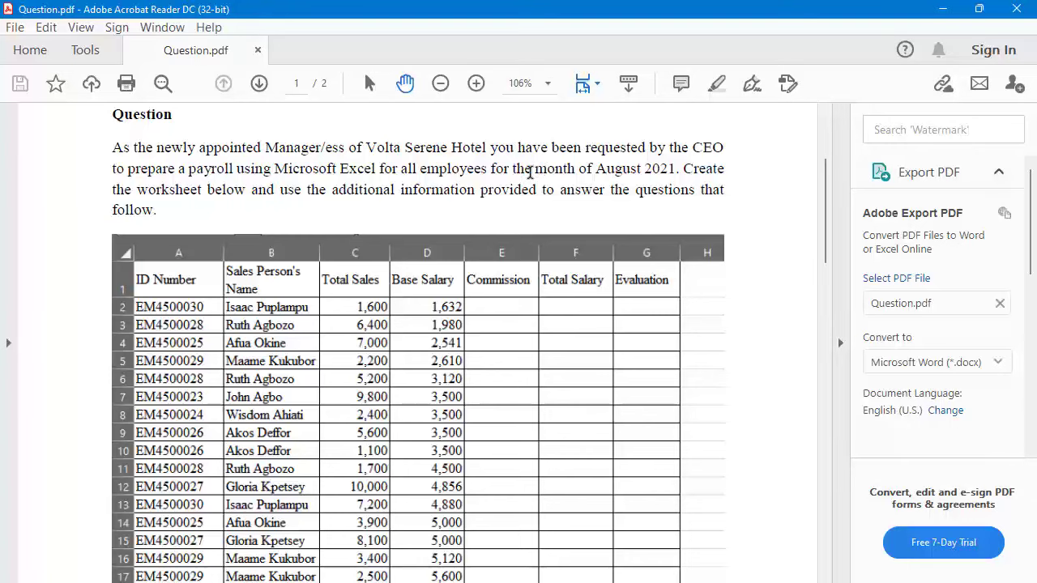
# Copy the text "August 2021" from the question's introduction and return to the Excel workbook
pyautogui.moveTo(534, 170); pyautogui.dragTo(666, 174)
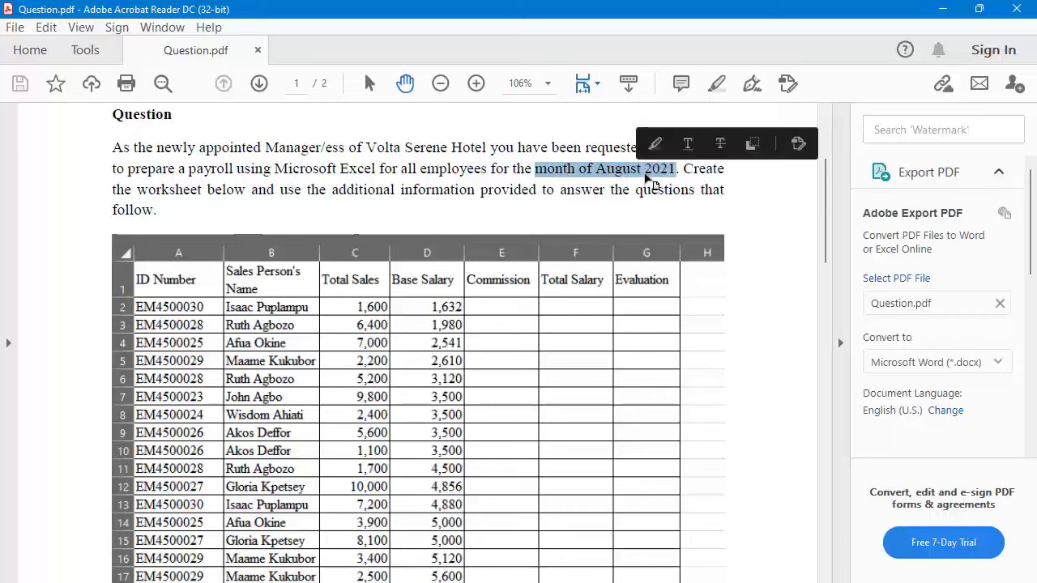
pyautogui.rightClick(652, 180)
pyautogui.click(658, 193)
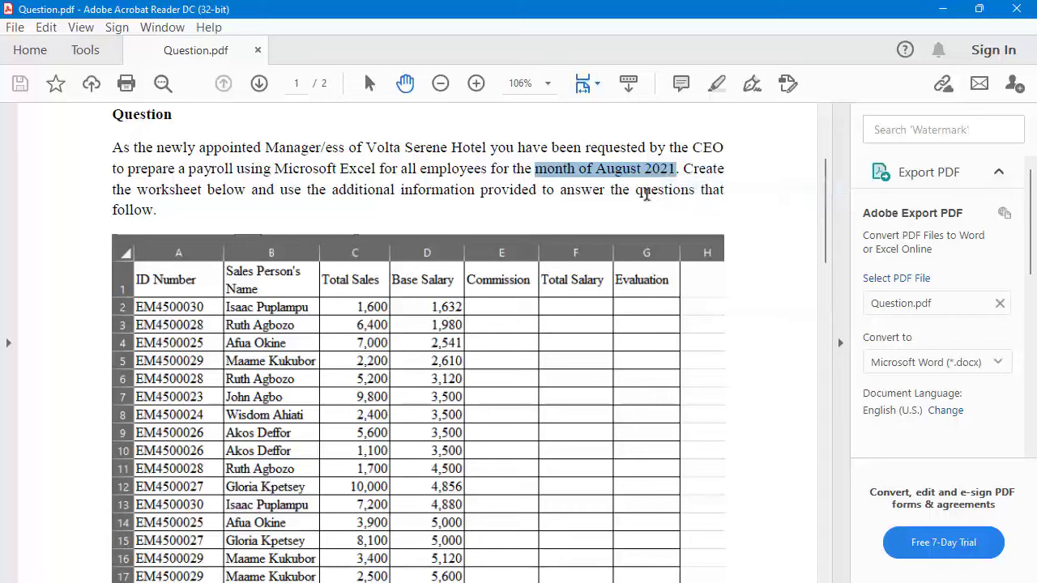
pyautogui.click(600, 176)
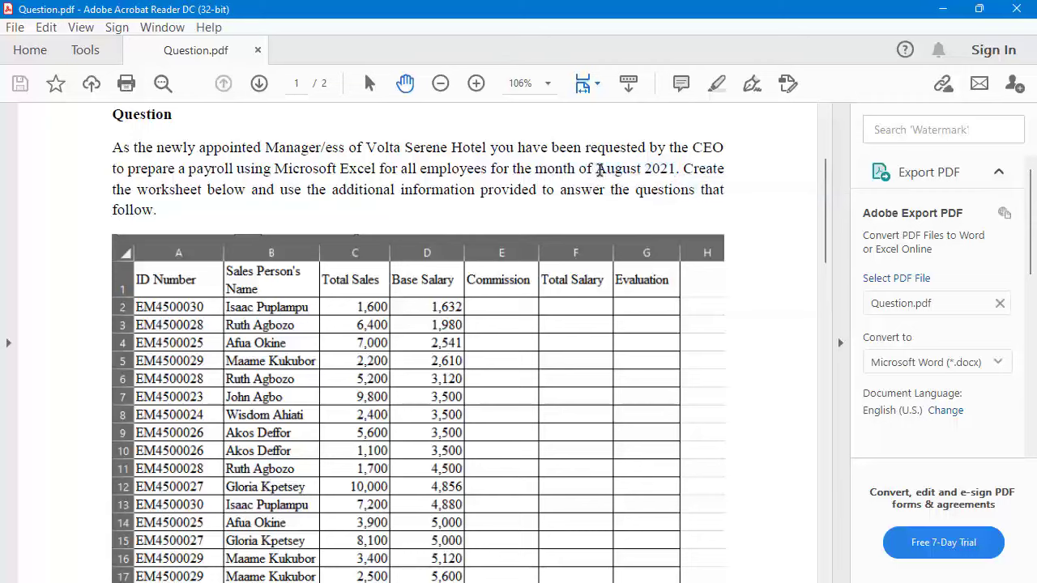
pyautogui.moveTo(597, 170); pyautogui.dragTo(672, 173)
pyautogui.rightClick(664, 175)
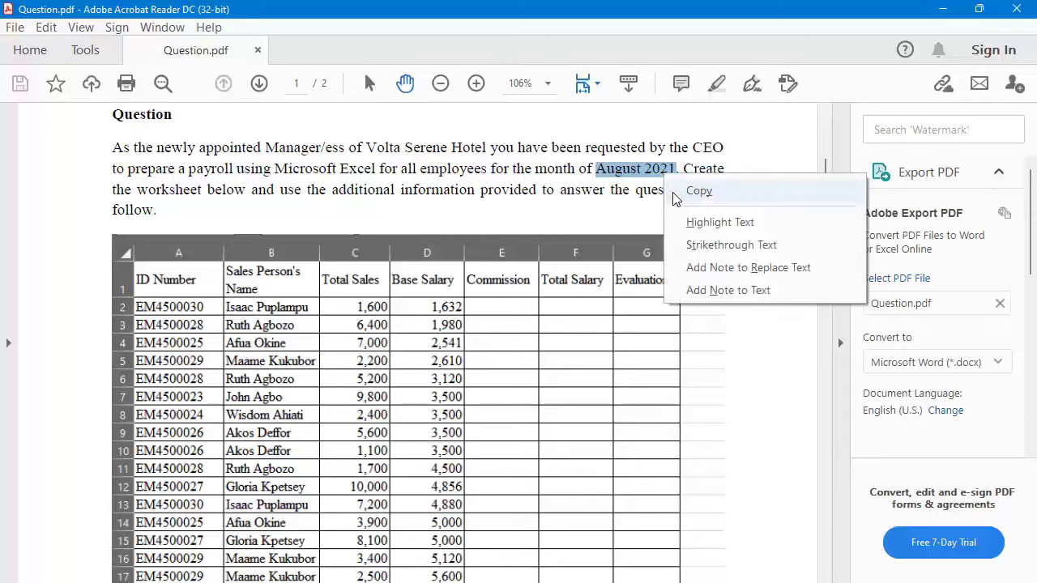
pyautogui.click(677, 194)
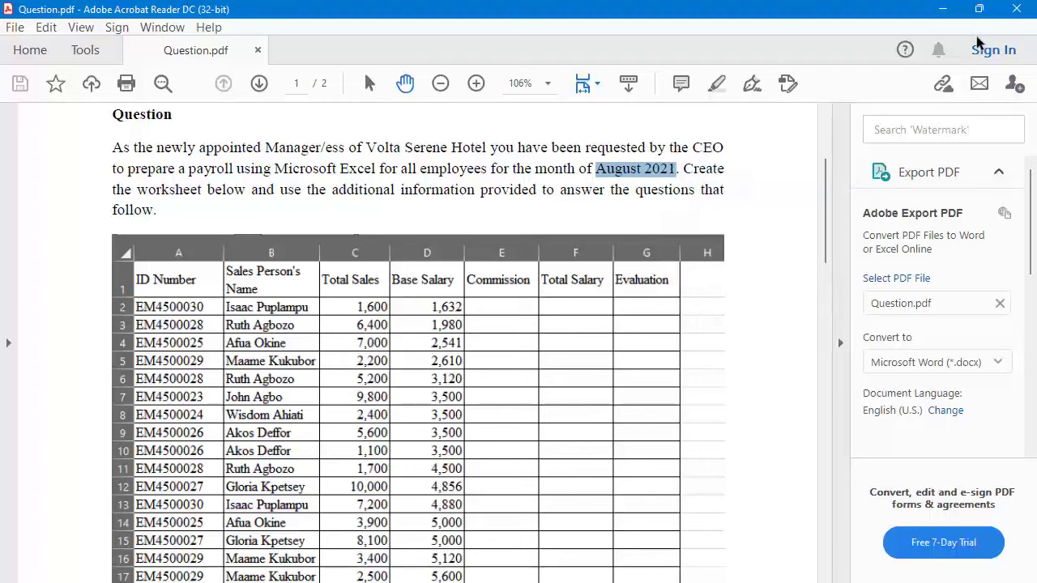
pyautogui.click(942, 10)
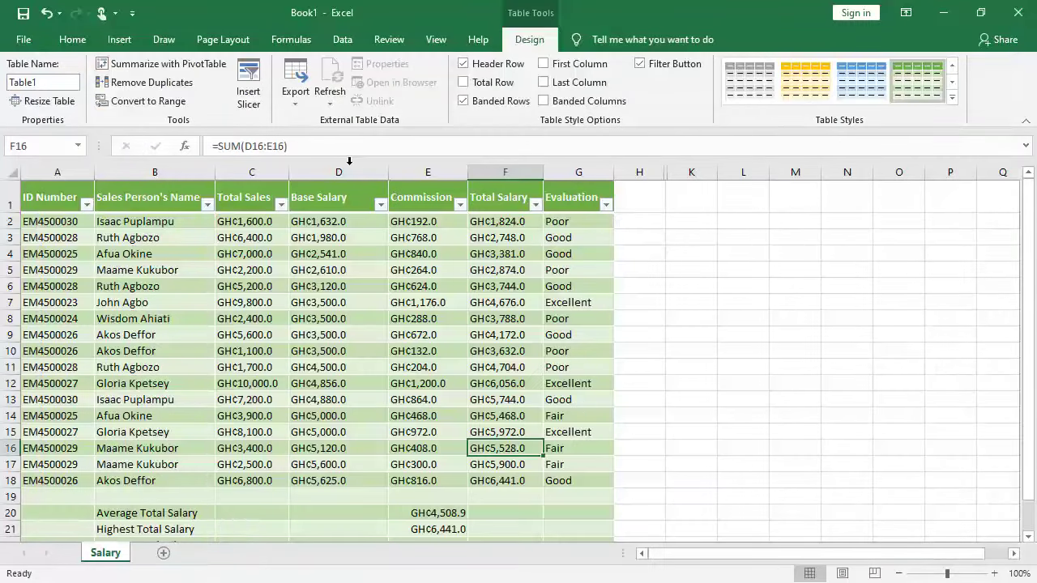
# Save the workbook to the Desktop as an Excel Workbook named "Payrol August 2021"
pyautogui.click(41, 36)
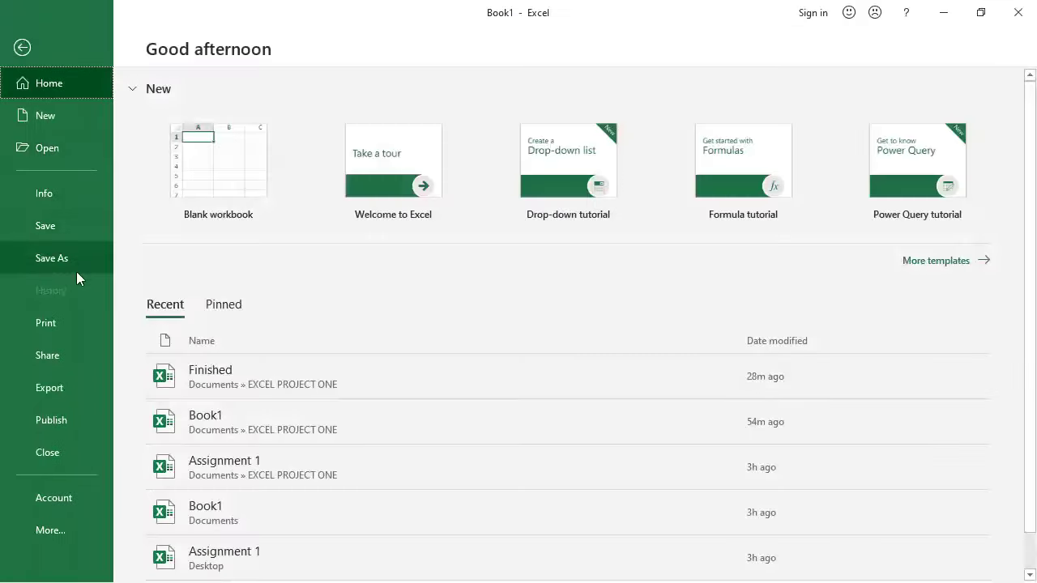
pyautogui.click(73, 259)
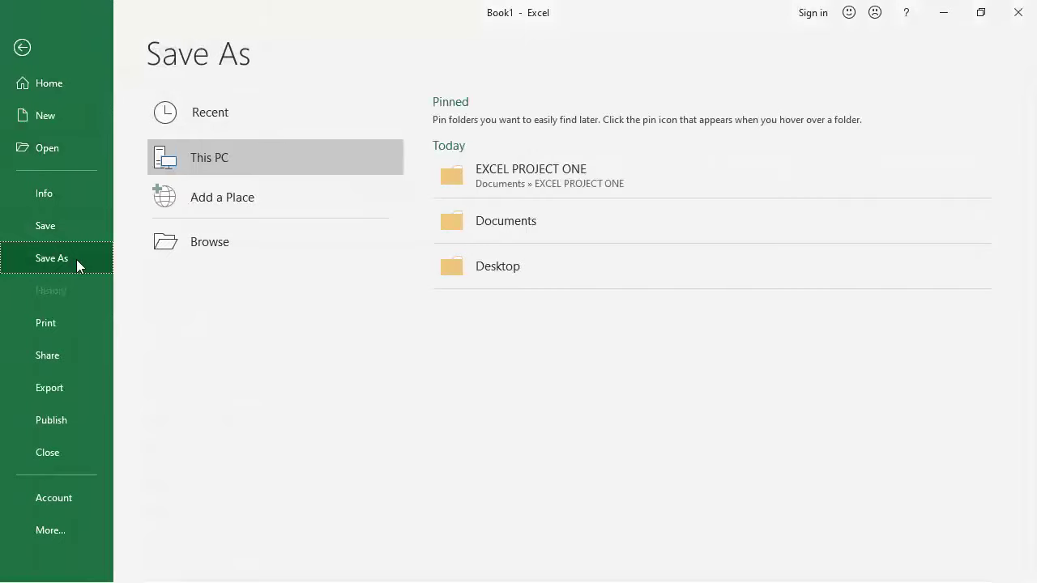
pyautogui.click(230, 250)
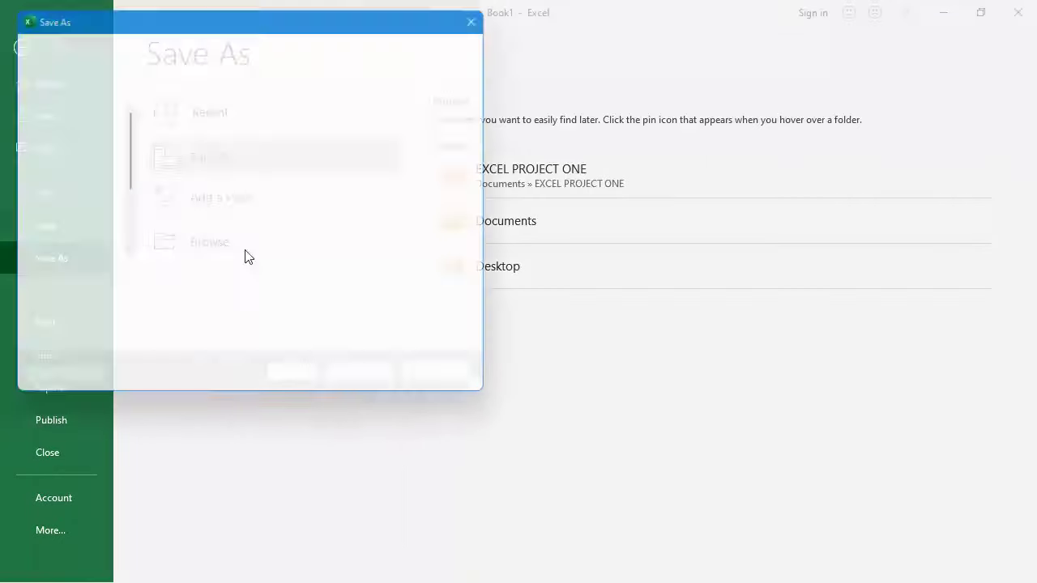
pyautogui.click(64, 150)
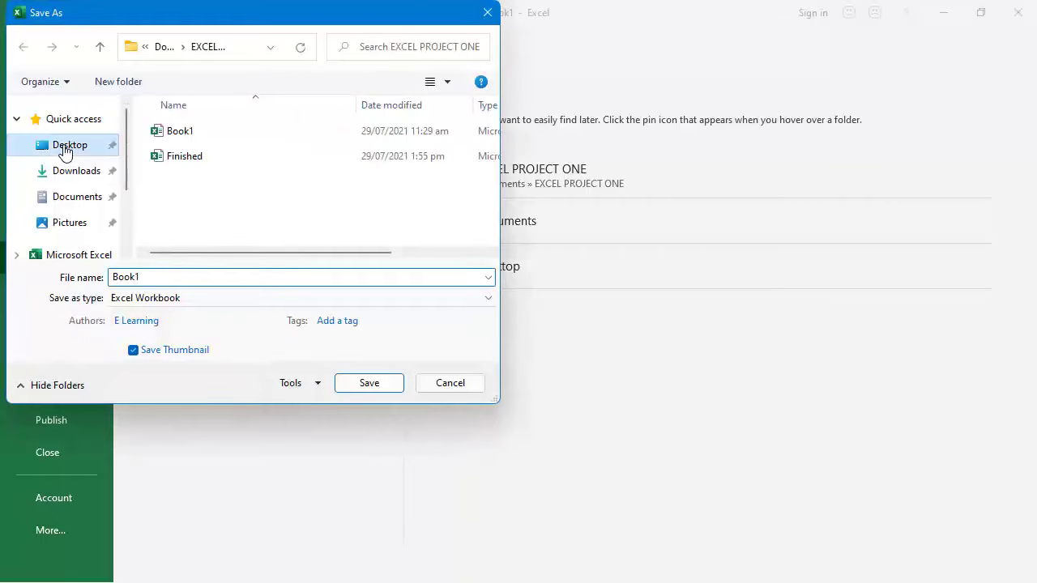
pyautogui.doubleClick(199, 281)
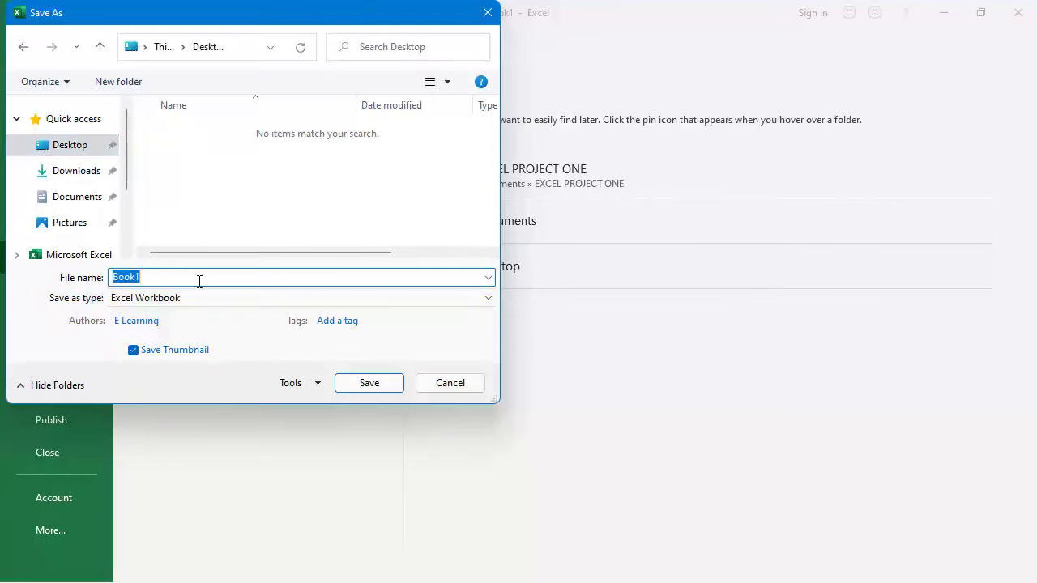
pyautogui.write('Payrol August 2021')
pyautogui.click(382, 384)
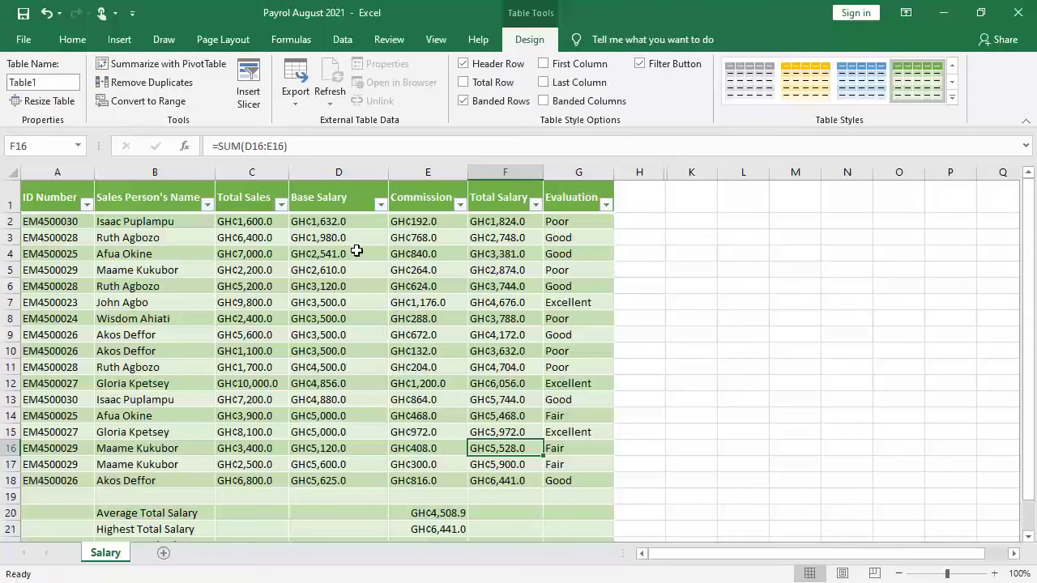